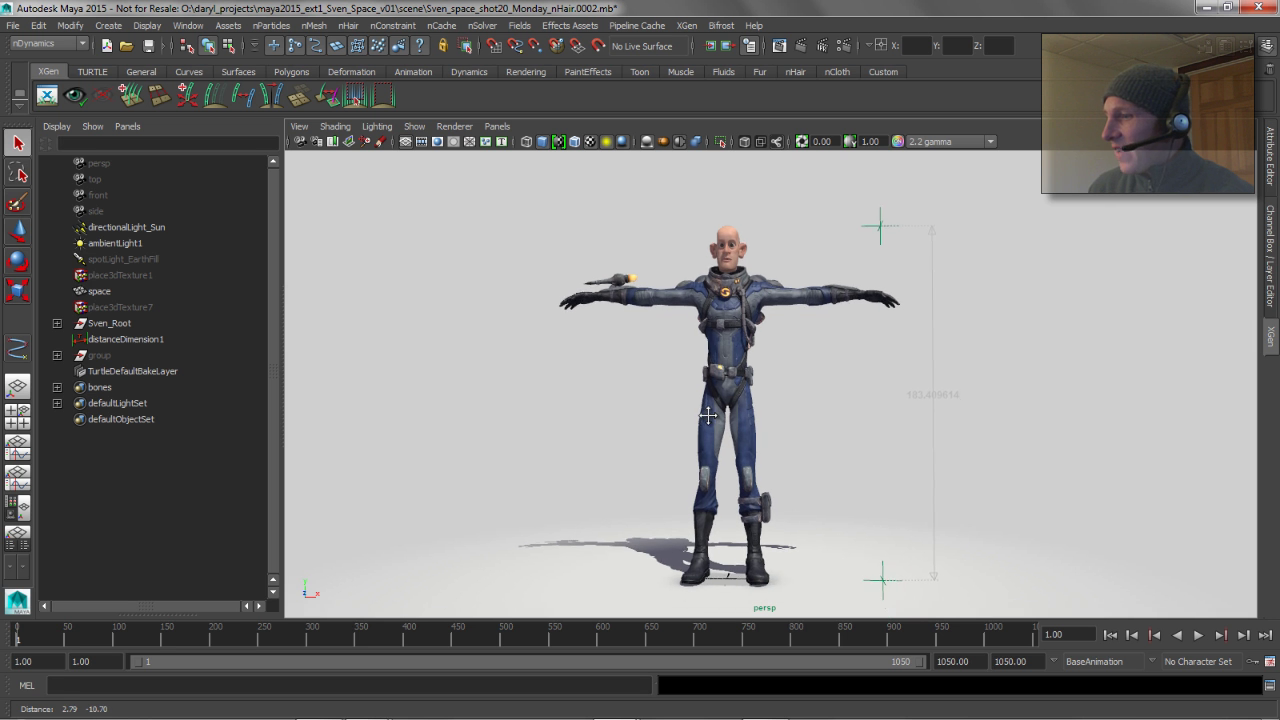
Step: Inspect the Sven character from several angles and check the separate scalp mesh on his head
{"action": "mouse_move", "coordinate": [706, 416]}
{"action": "left_mouse_down", "text": "alt"}
{"action": "mouse_move", "coordinate": [662, 428]}
{"action": "mouse_move", "coordinate": [687, 430]}
{"action": "left_mouse_up", "text": "alt"}
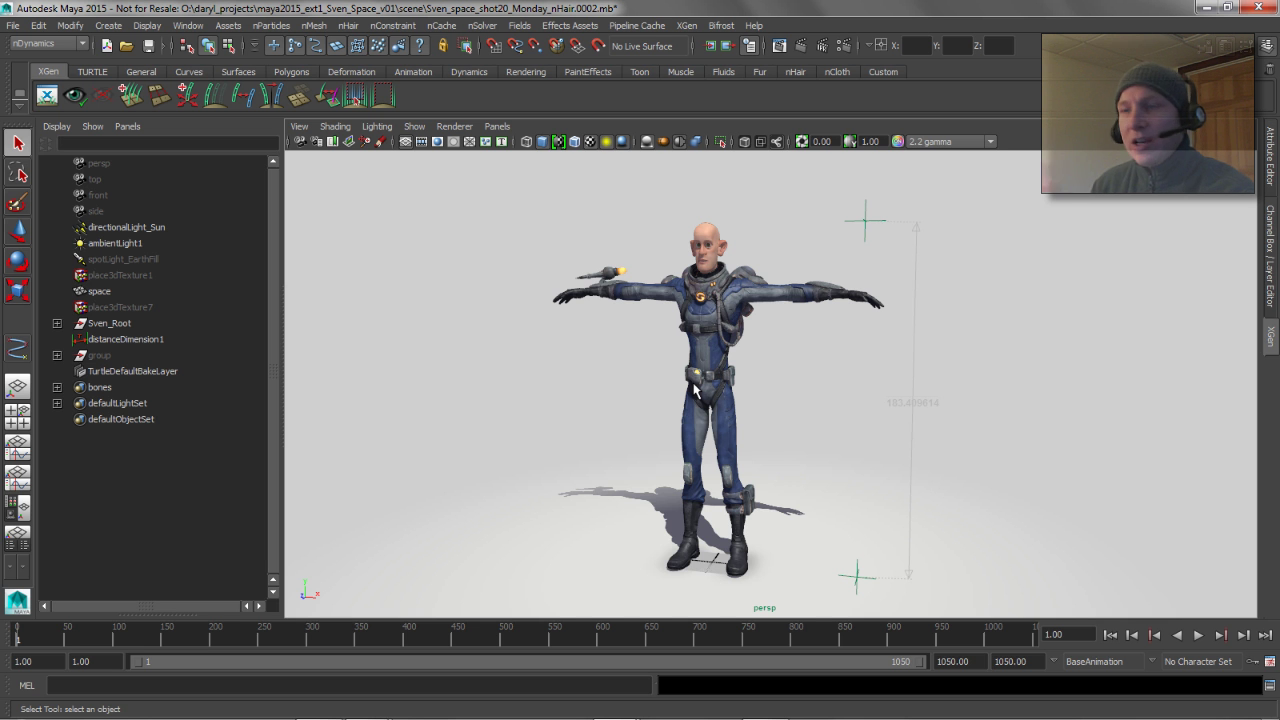
{"action": "left_click_drag", "start_coordinate": [716, 322], "coordinate": [745, 330], "text": "alt"}
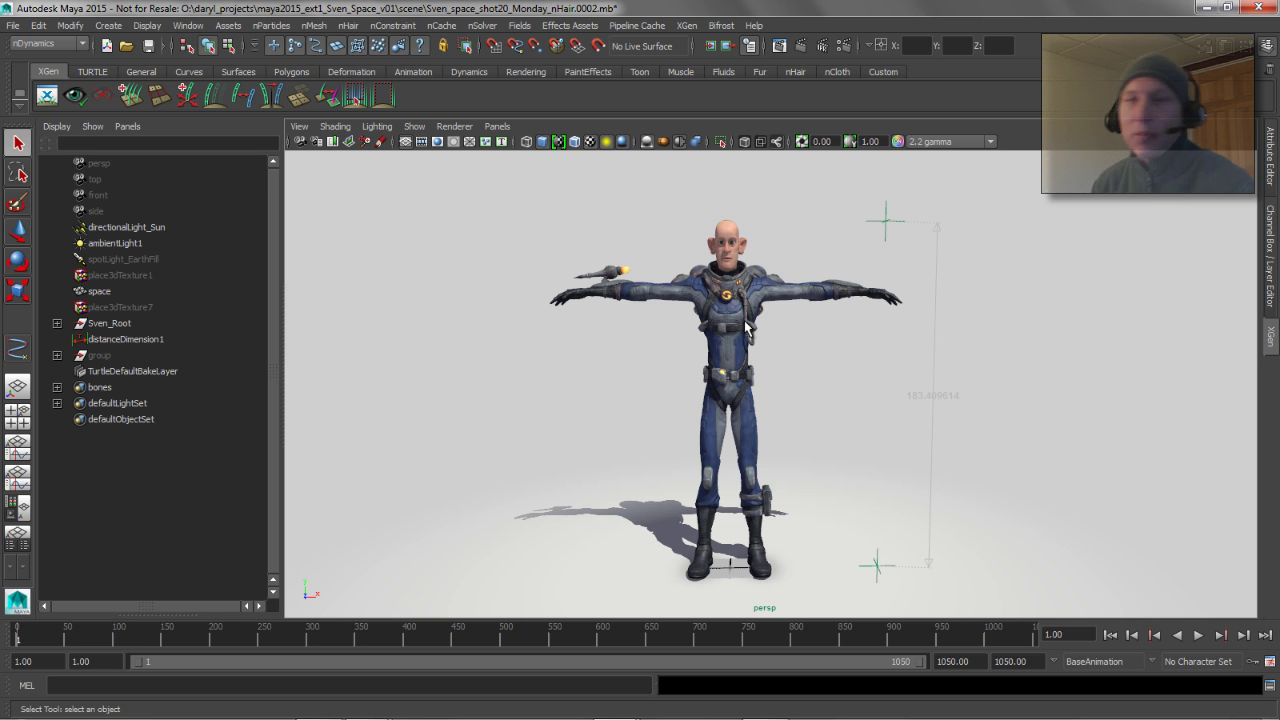
{"action": "middle_click_drag", "start_coordinate": [762, 327], "coordinate": [752, 363], "text": "alt"}
{"action": "left_click", "coordinate": [728, 256]}
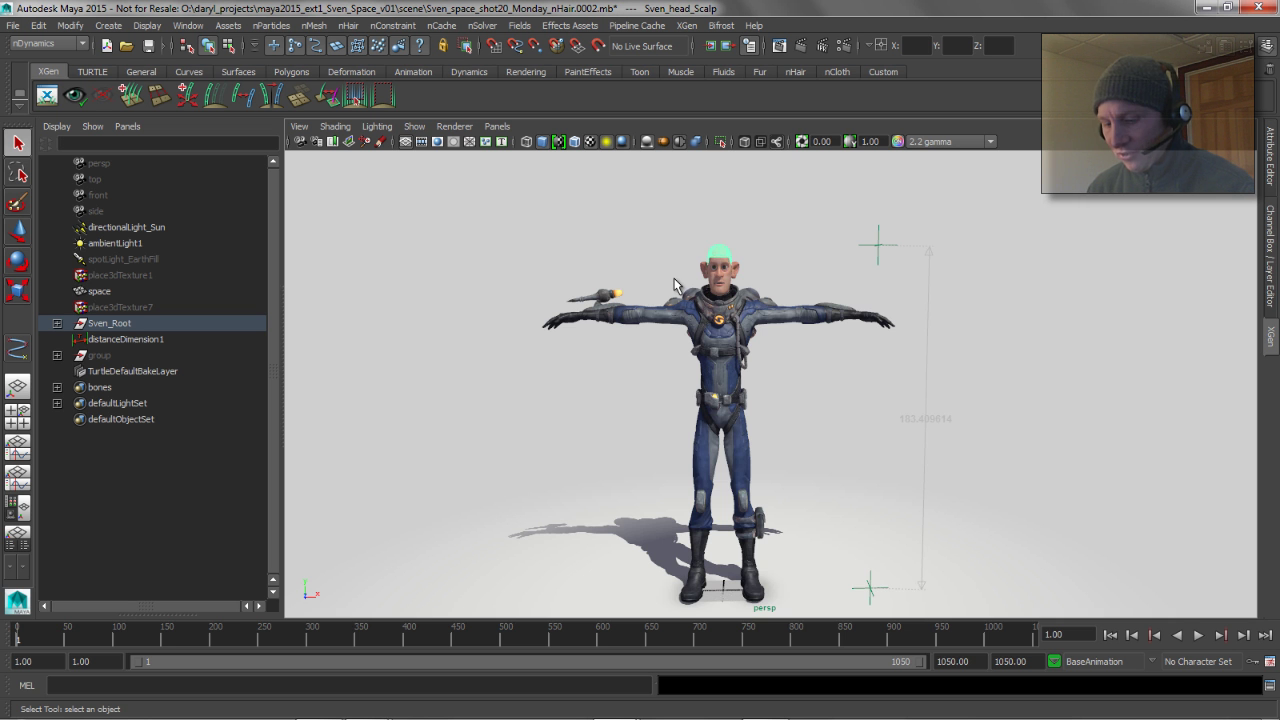
{"action": "key", "text": "f"}
{"action": "key", "text": "a"}
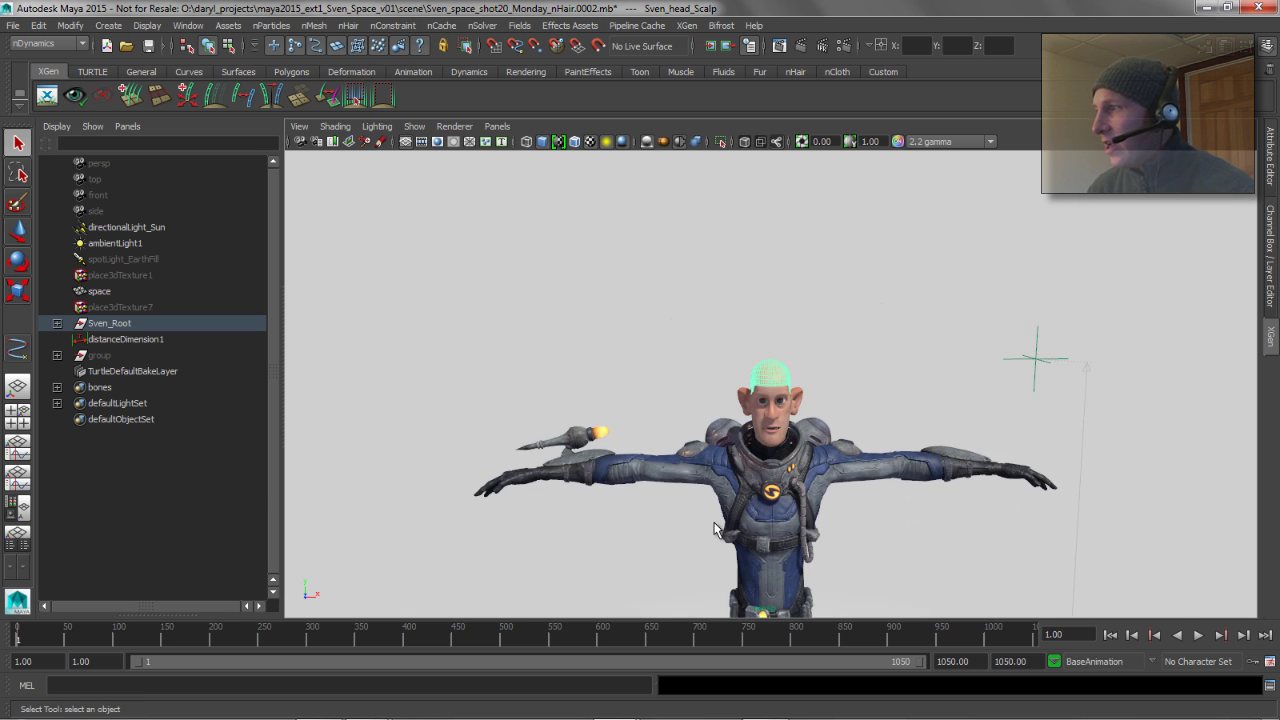
{"action": "left_click_drag", "start_coordinate": [585, 335], "coordinate": [590, 332], "text": "alt"}
{"action": "left_click", "coordinate": [568, 289]}
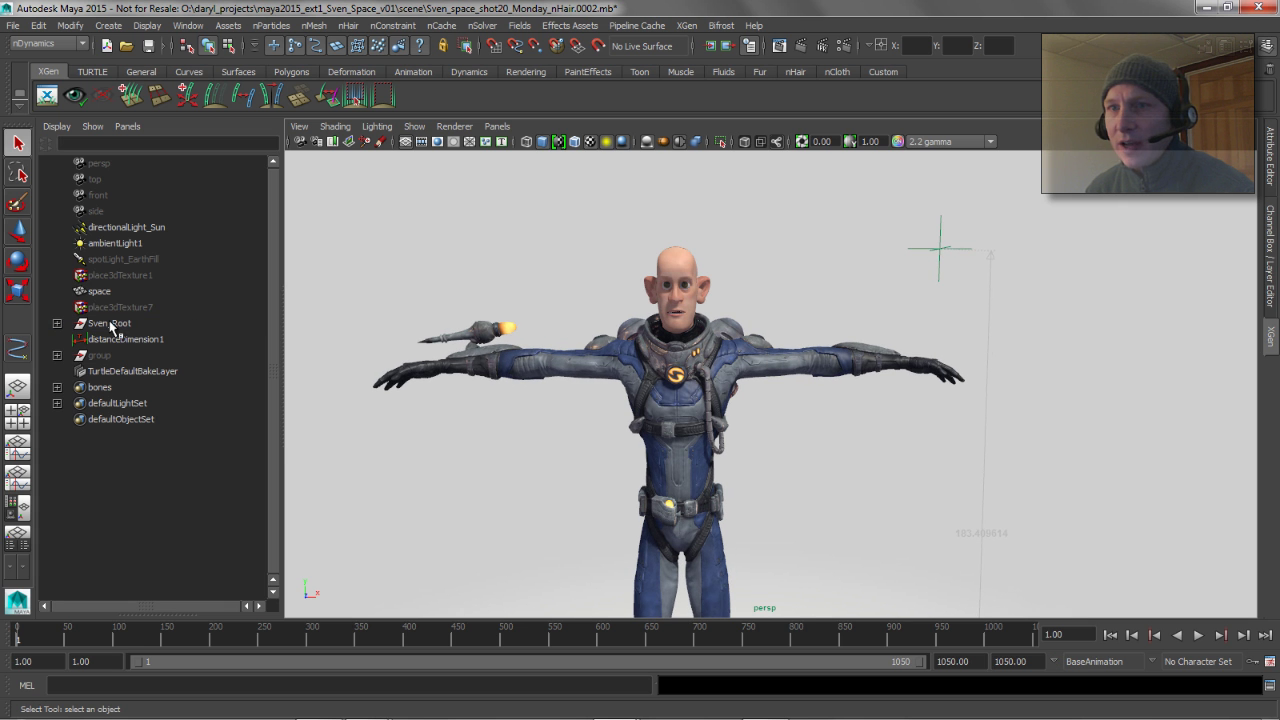
Step: Create nHair on Sven's scalp with NURBS curves output, a grid of 8 by 8 and 10 points per hair
{"action": "left_click", "coordinate": [683, 255]}
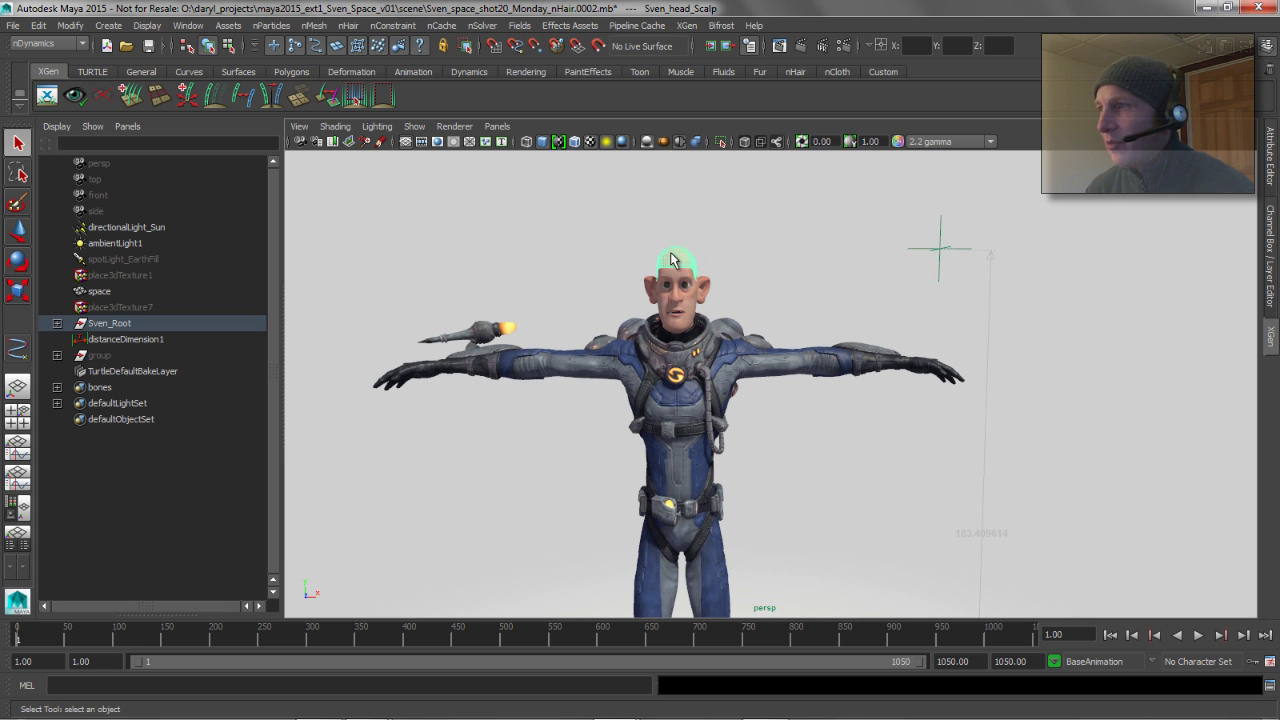
{"action": "left_click", "coordinate": [348, 26]}
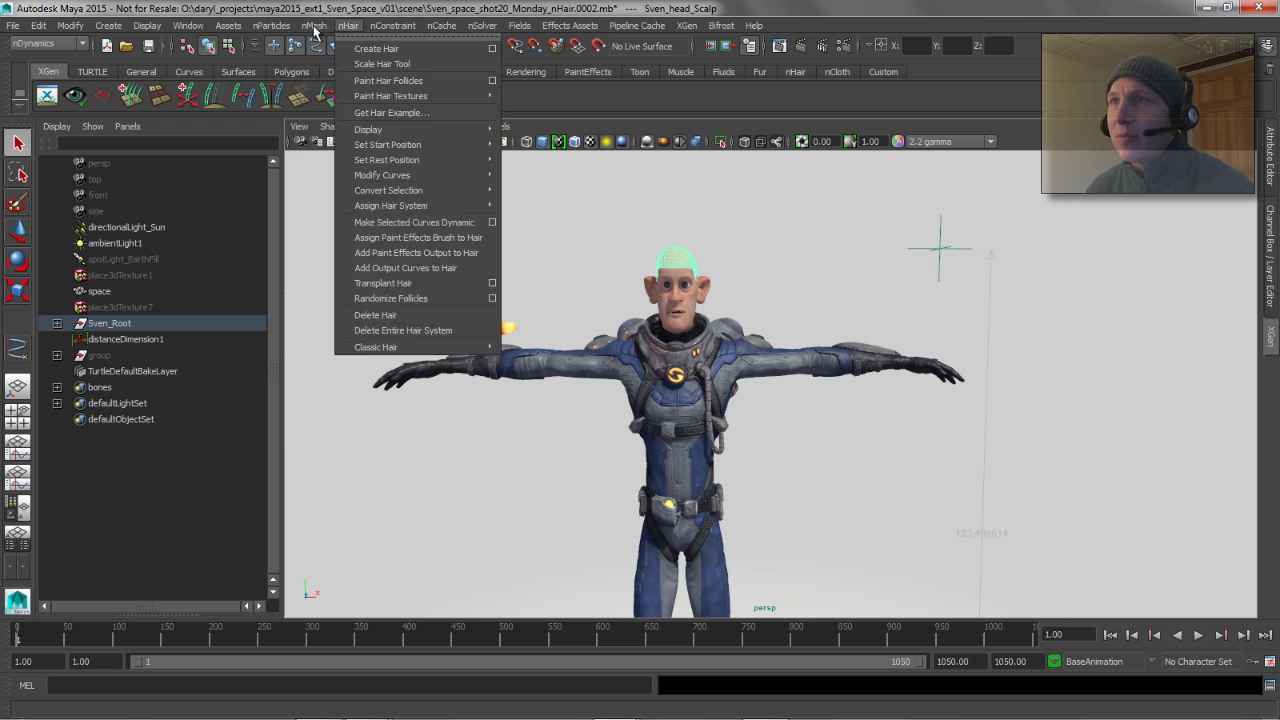
{"action": "left_click", "coordinate": [492, 52]}
{"action": "left_click_drag", "start_coordinate": [1032, 205], "coordinate": [698, 165]}
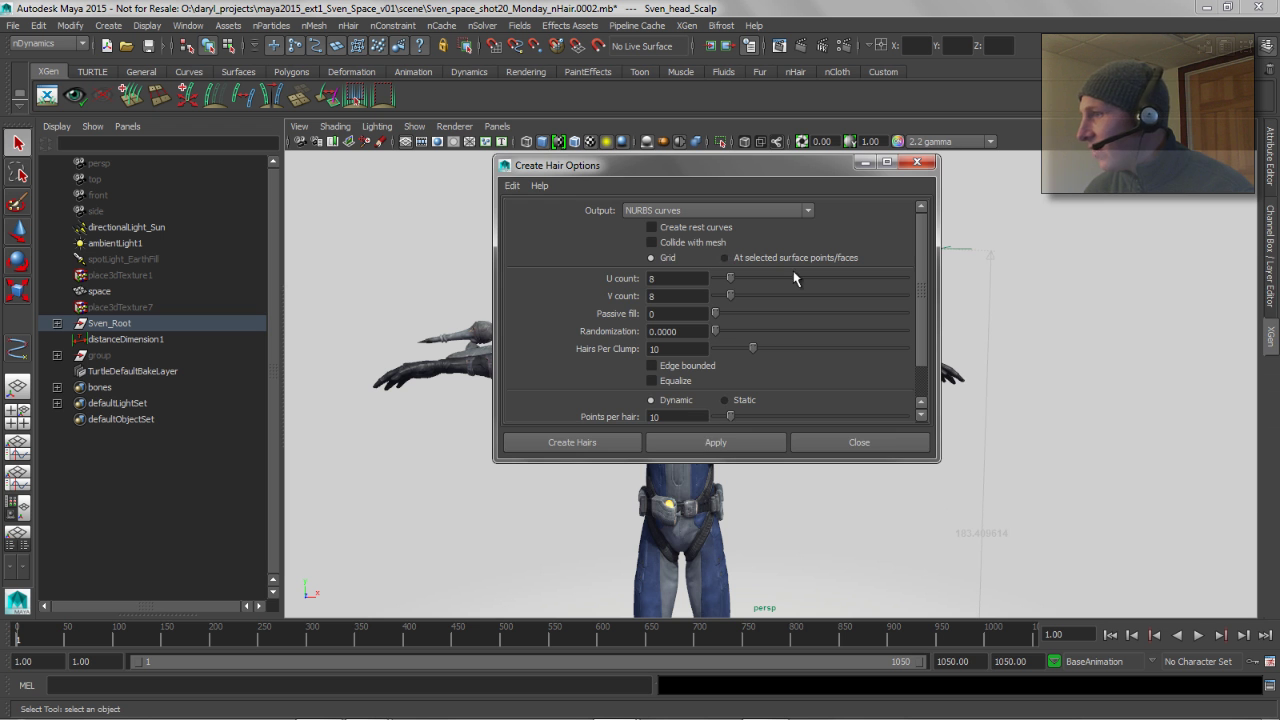
{"action": "left_click", "coordinate": [699, 441]}
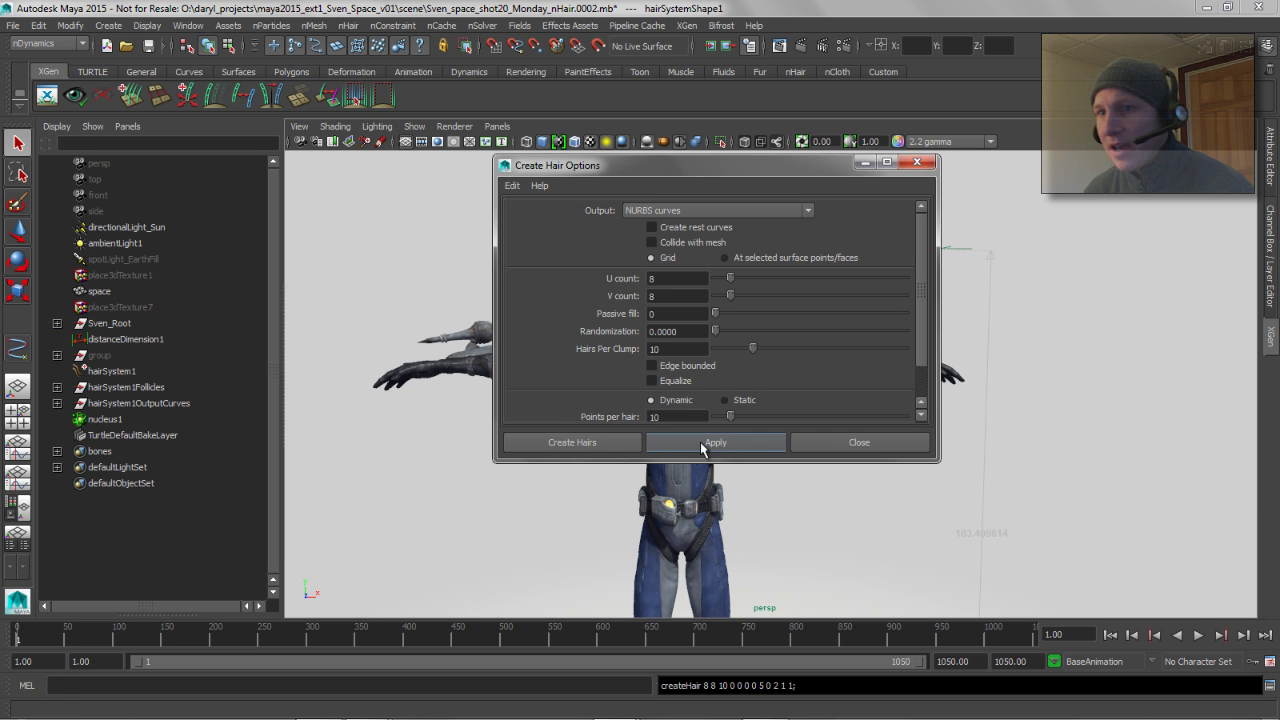
{"action": "left_click", "coordinate": [803, 448]}
Step: Set the playback speed to Play Every Frame, Max Real-time
{"action": "right_click_drag", "start_coordinate": [712, 440], "coordinate": [817, 432], "text": "alt"}
{"action": "left_click_drag", "start_coordinate": [817, 432], "coordinate": [780, 500], "text": "alt"}
{"action": "right_click", "coordinate": [625, 646]}
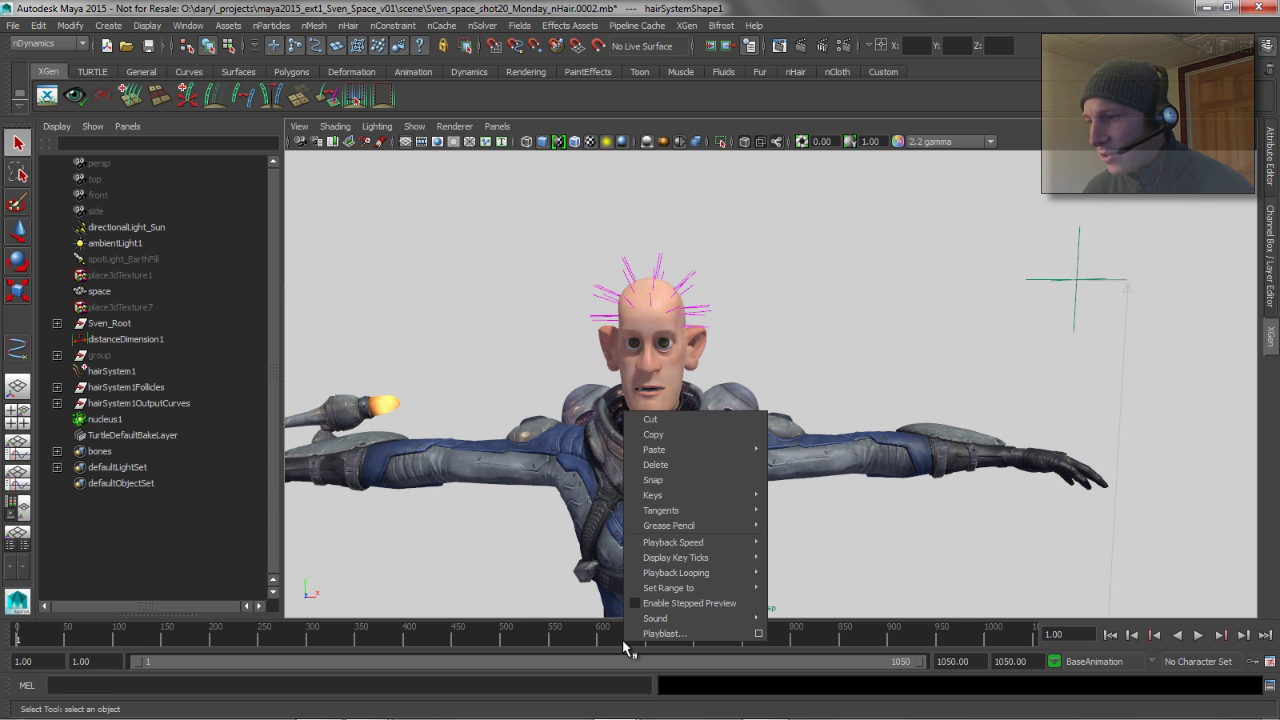
{"action": "mouse_move", "coordinate": [683, 542]}
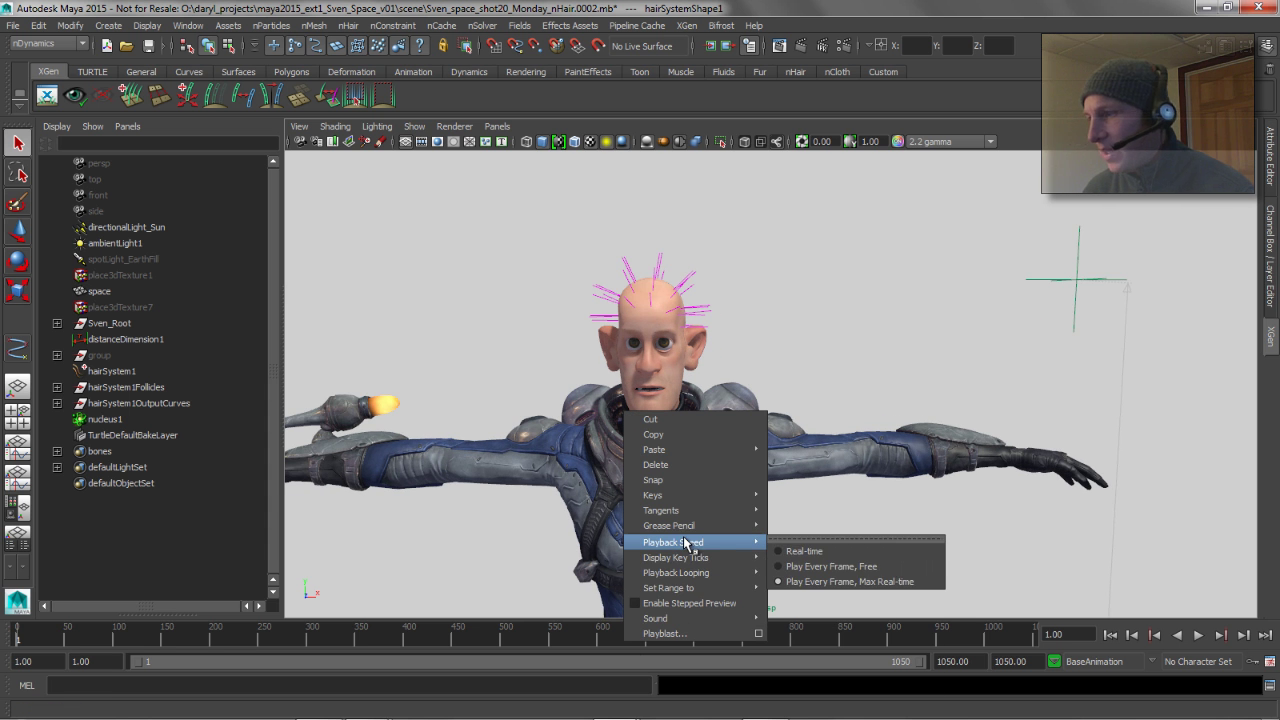
{"action": "left_click", "coordinate": [899, 586]}
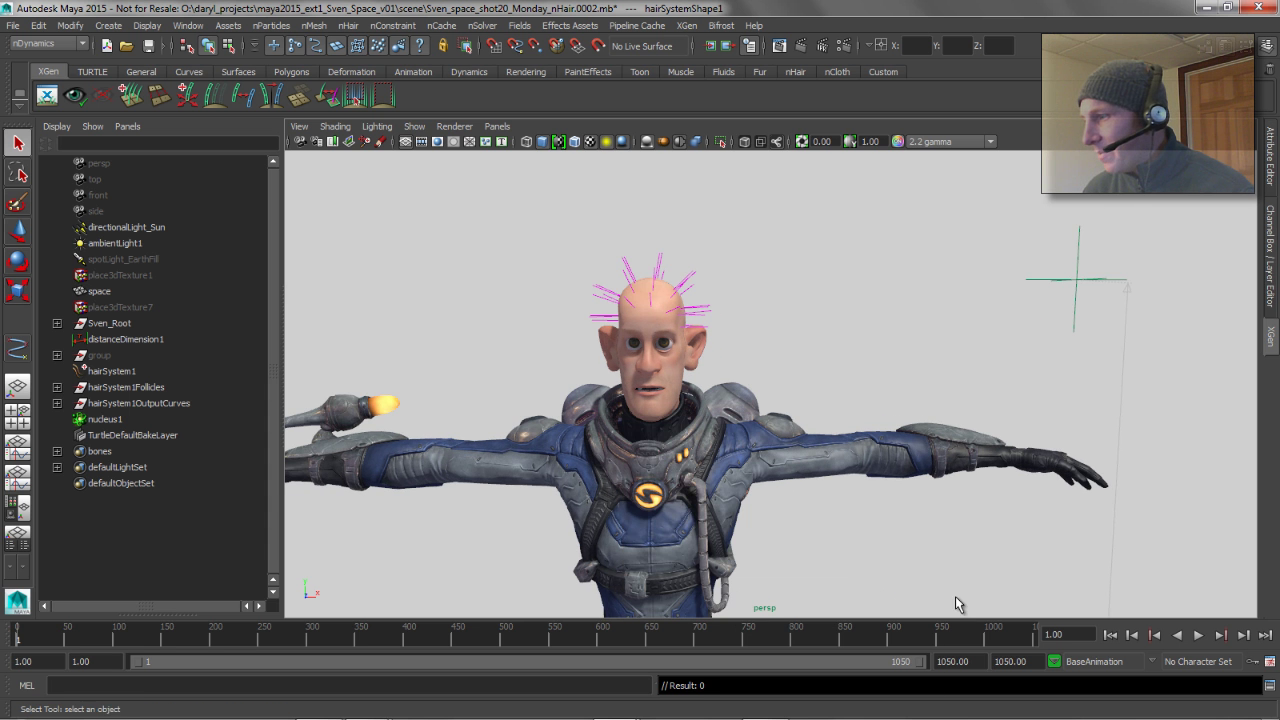
Step: Play the hair simulation twice from the first frame, stopping and rewinding to frame 1 each time
{"action": "left_click", "coordinate": [1197, 636]}
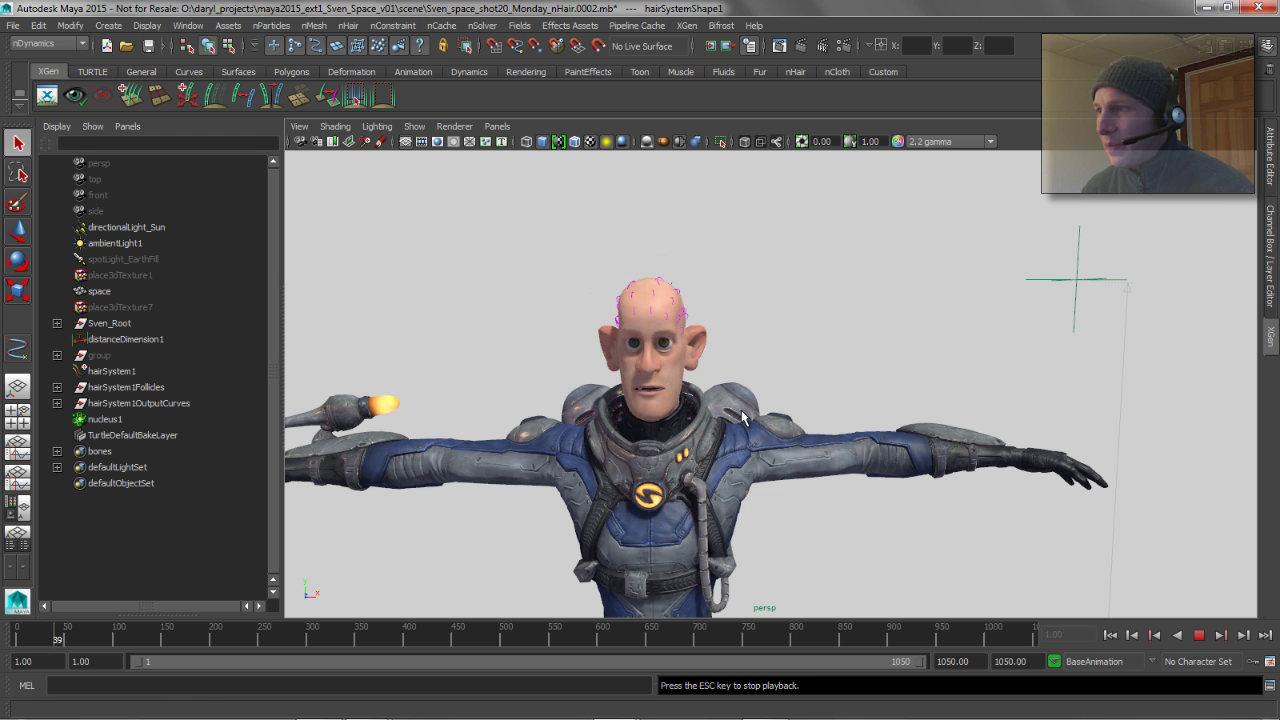
{"action": "left_click", "coordinate": [1199, 635]}
{"action": "left_click", "coordinate": [1124, 636]}
{"action": "left_click", "coordinate": [1197, 636]}
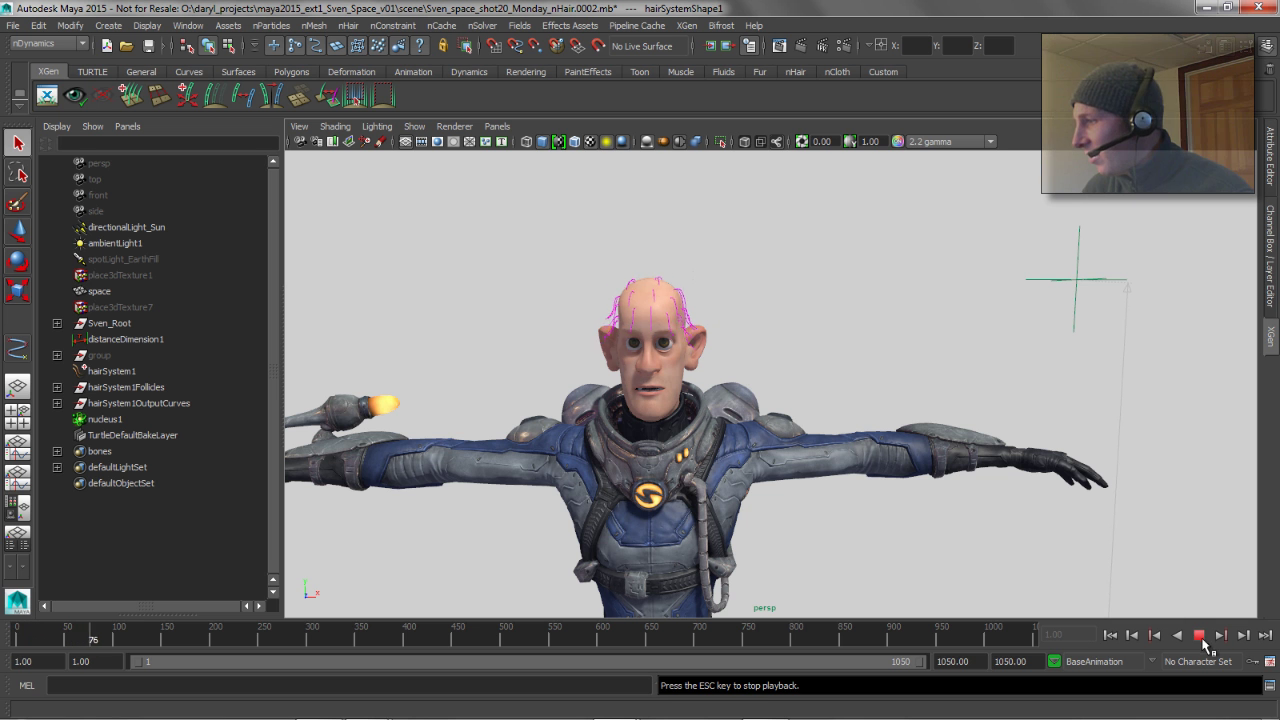
{"action": "left_click", "coordinate": [1199, 635]}
{"action": "left_click", "coordinate": [1131, 635]}
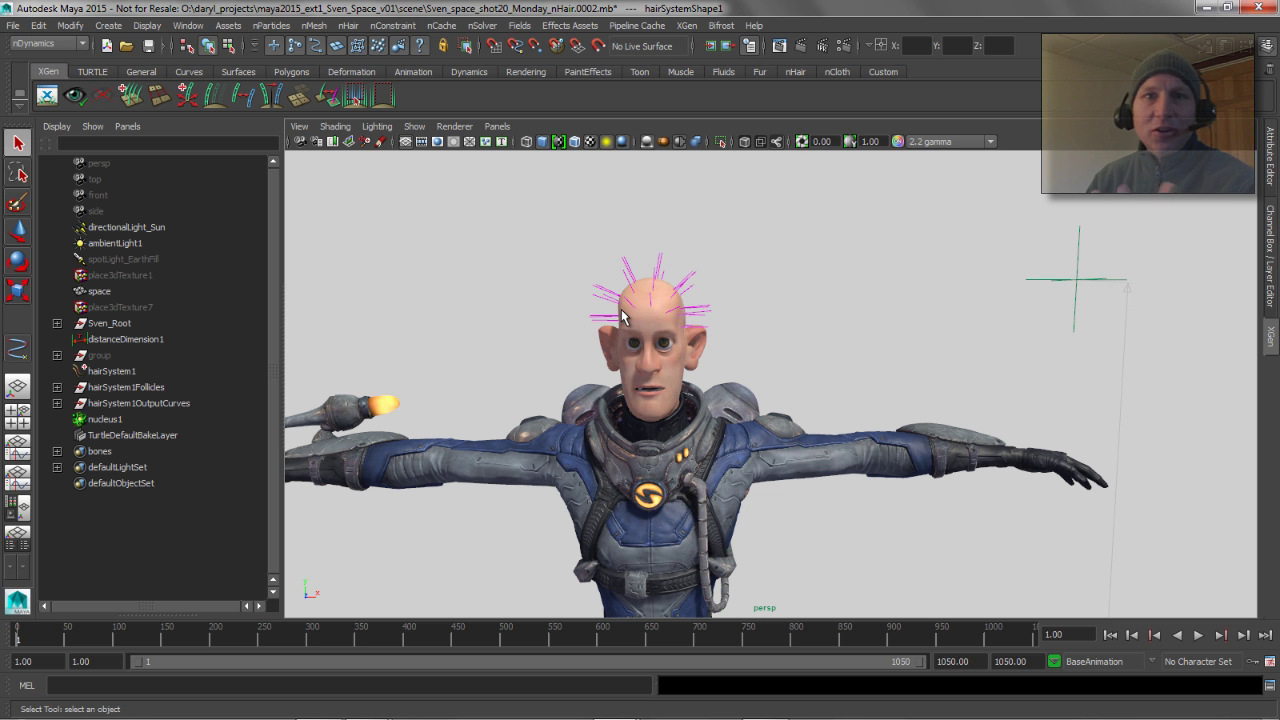
Step: Duplicate the Sven_Root group and move the copy beside and in front of the original character
{"action": "right_click_drag", "start_coordinate": [800, 320], "coordinate": [751, 309], "text": "alt"}
{"action": "middle_click_drag", "start_coordinate": [751, 309], "coordinate": [751, 452], "text": "alt"}
{"action": "right_click_drag", "start_coordinate": [751, 452], "coordinate": [670, 457], "text": "alt"}
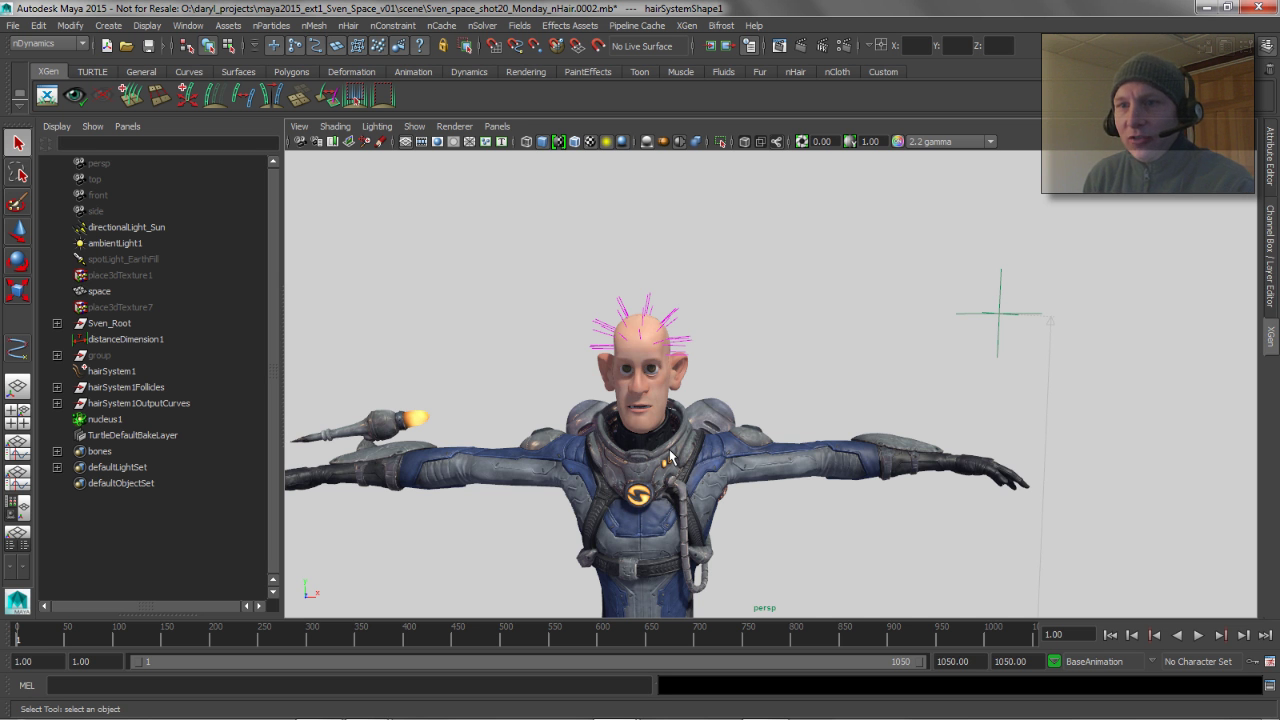
{"action": "left_click", "coordinate": [110, 388]}
{"action": "left_click", "coordinate": [93, 355]}
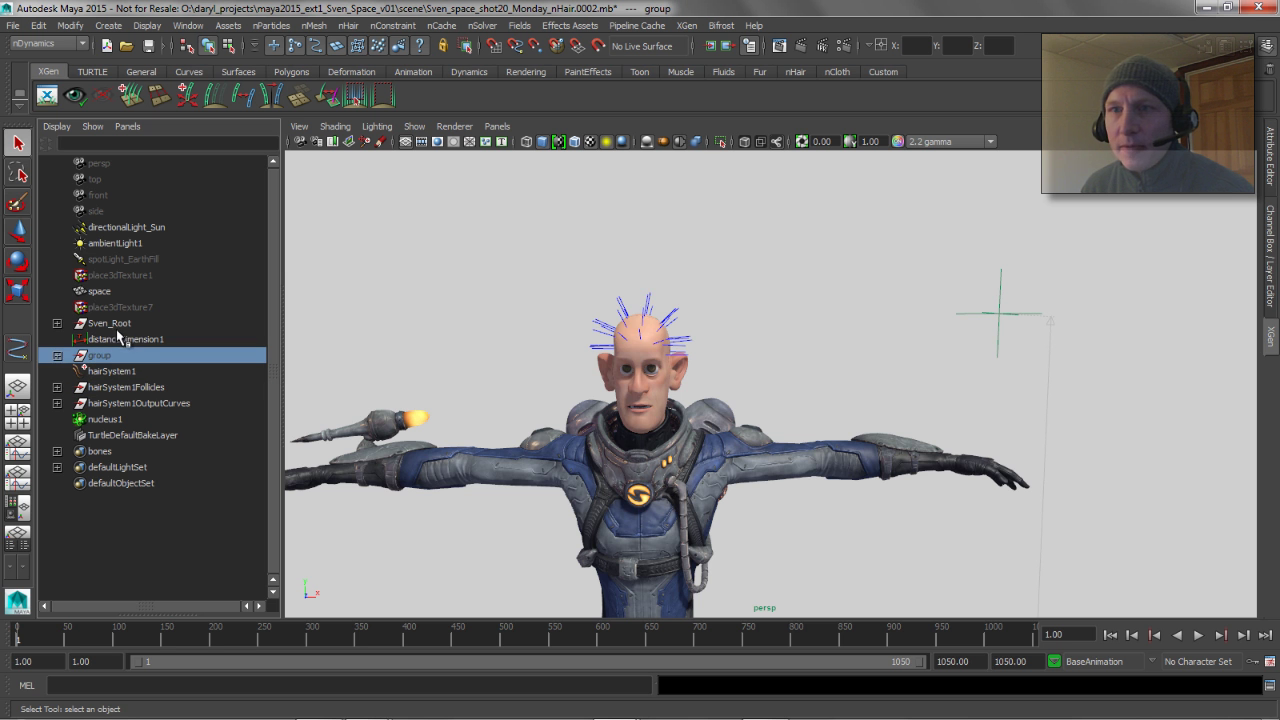
{"action": "left_click", "coordinate": [109, 323]}
{"action": "key", "text": "f"}
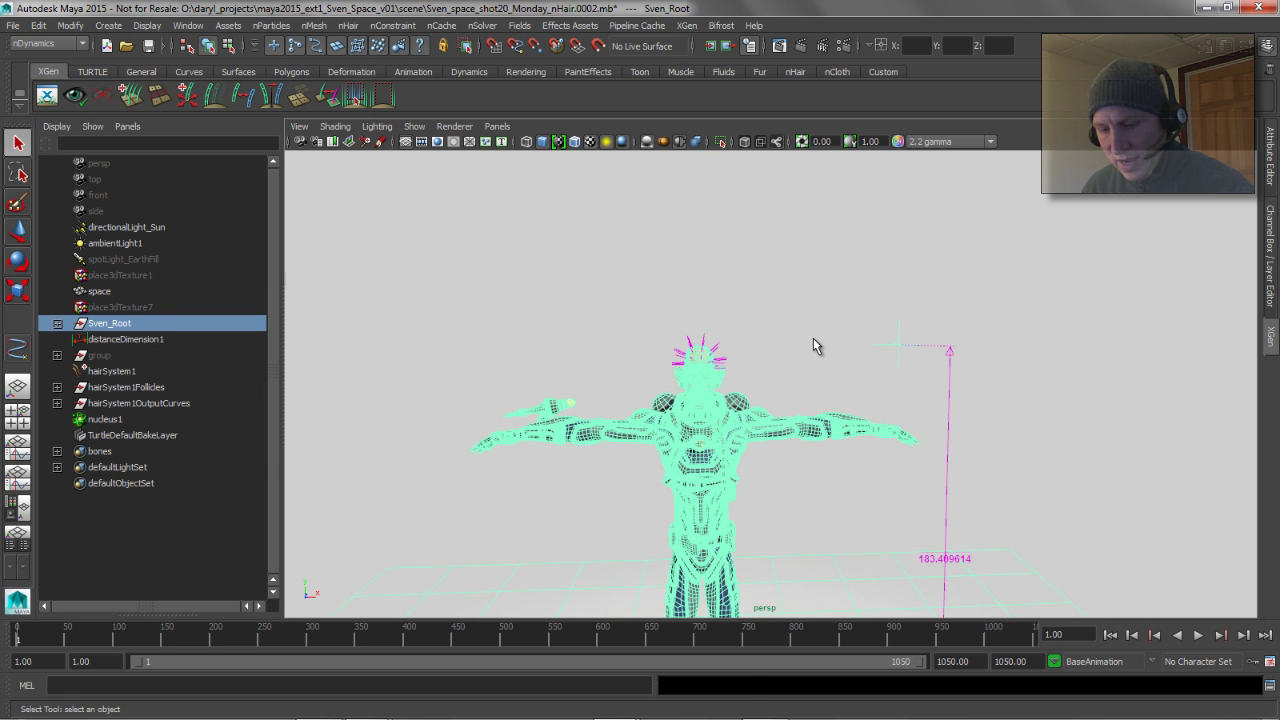
{"action": "key", "text": "ctrl+d"}
{"action": "key", "text": "w"}
{"action": "left_click_drag", "start_coordinate": [766, 443], "coordinate": [750, 482]}
{"action": "middle_click_drag", "start_coordinate": [750, 484], "coordinate": [724, 492]}
Step: Rename the duplicated character's scalp mesh as Sven_head_Scalp2_1
{"action": "left_click_drag", "start_coordinate": [724, 490], "coordinate": [776, 477], "text": "alt"}
{"action": "right_click_drag", "start_coordinate": [776, 477], "coordinate": [814, 356], "text": "alt"}
{"action": "left_click", "coordinate": [752, 326]}
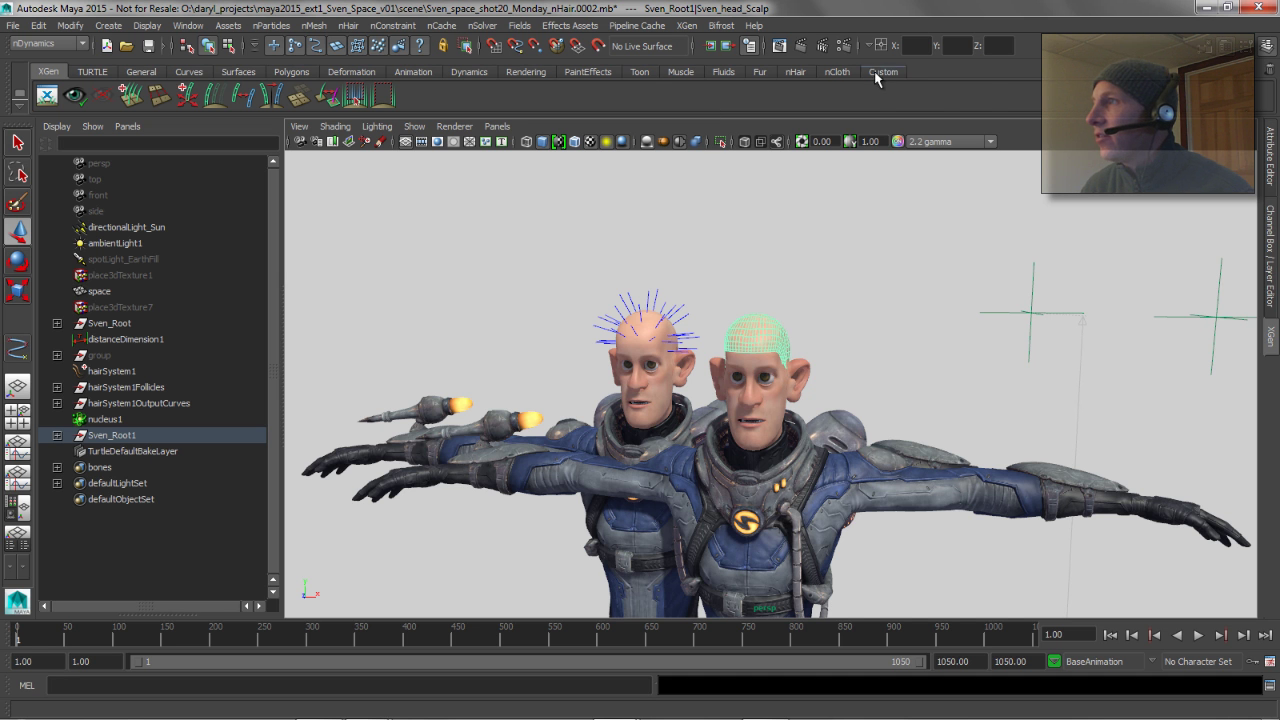
{"action": "left_click", "coordinate": [870, 45]}
{"action": "left_click", "coordinate": [899, 86]}
{"action": "left_click", "coordinate": [970, 45]}
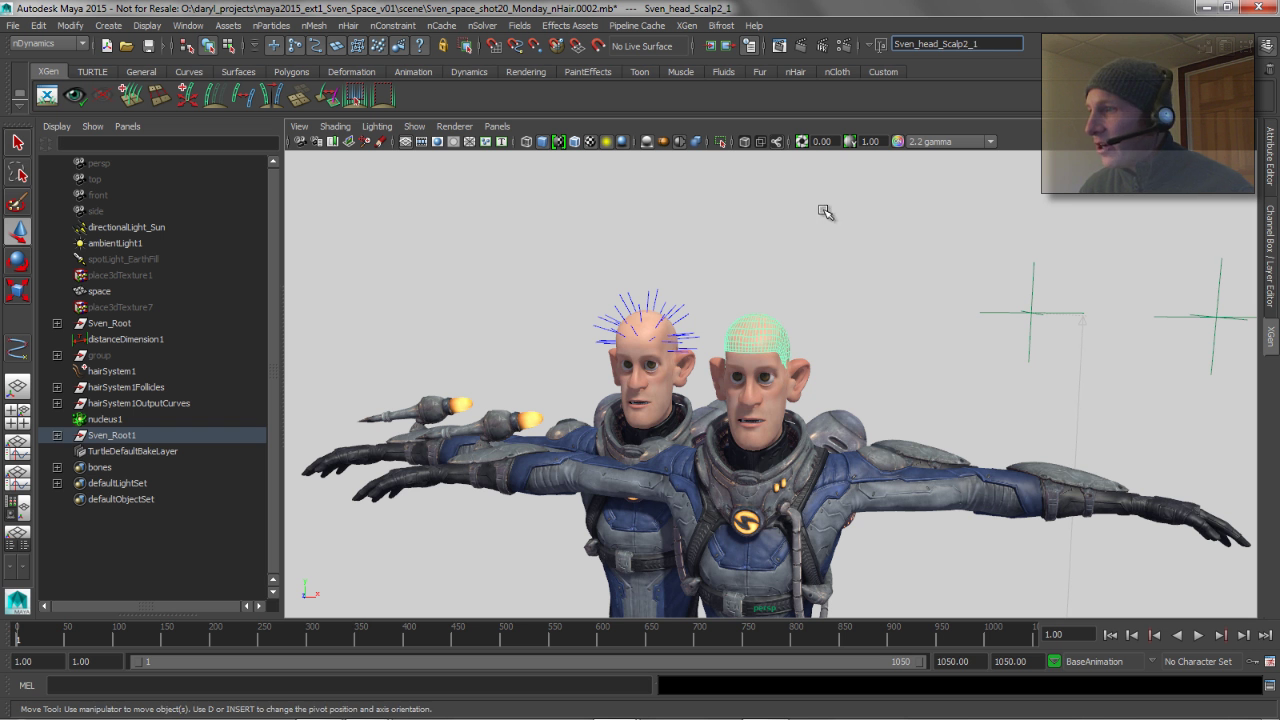
{"action": "left_click", "coordinate": [769, 266]}
{"action": "left_click", "coordinate": [754, 337]}
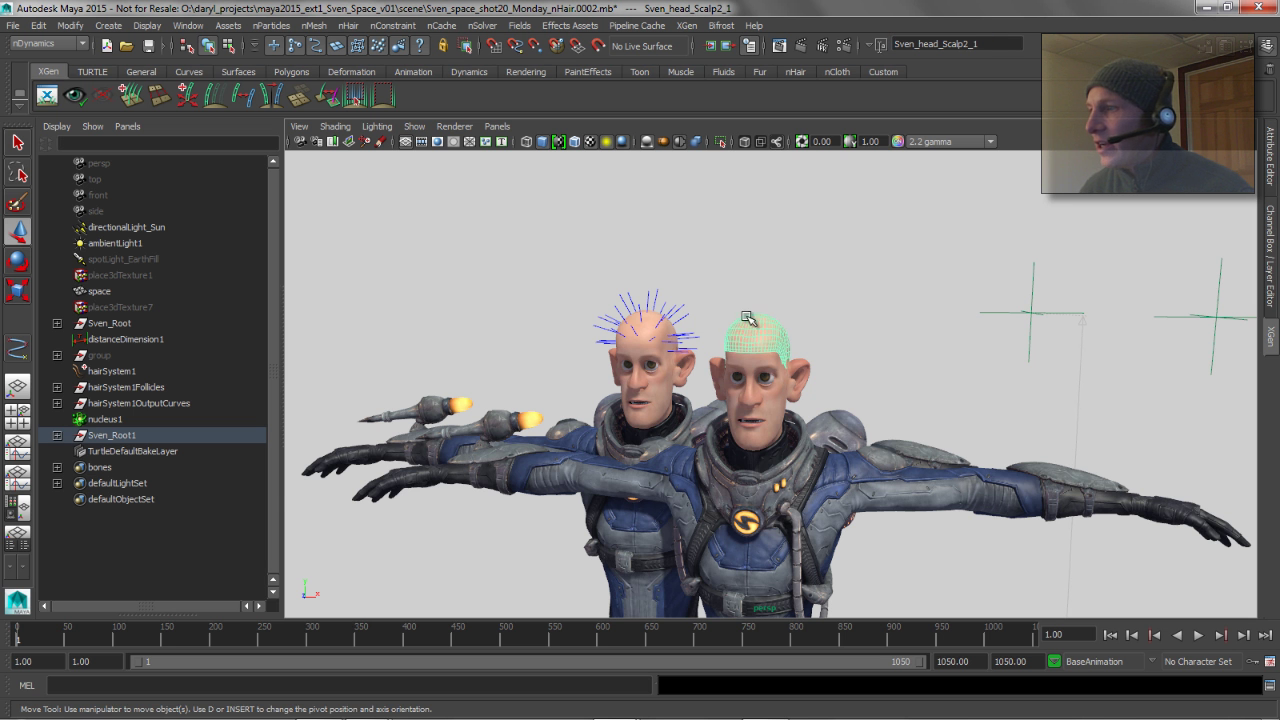
Step: Create nHair curves on the duplicate's scalp in a new hair system, with a length of 5 and 10 points per hair
{"action": "left_click_drag", "start_coordinate": [749, 317], "coordinate": [565, 363], "text": "alt"}
{"action": "right_click_drag", "start_coordinate": [565, 363], "coordinate": [688, 364], "text": "alt"}
{"action": "left_click_drag", "start_coordinate": [688, 364], "coordinate": [727, 353], "text": "alt"}
{"action": "middle_click_drag", "start_coordinate": [665, 329], "coordinate": [729, 312], "text": "alt"}
{"action": "left_click", "coordinate": [347, 25]}
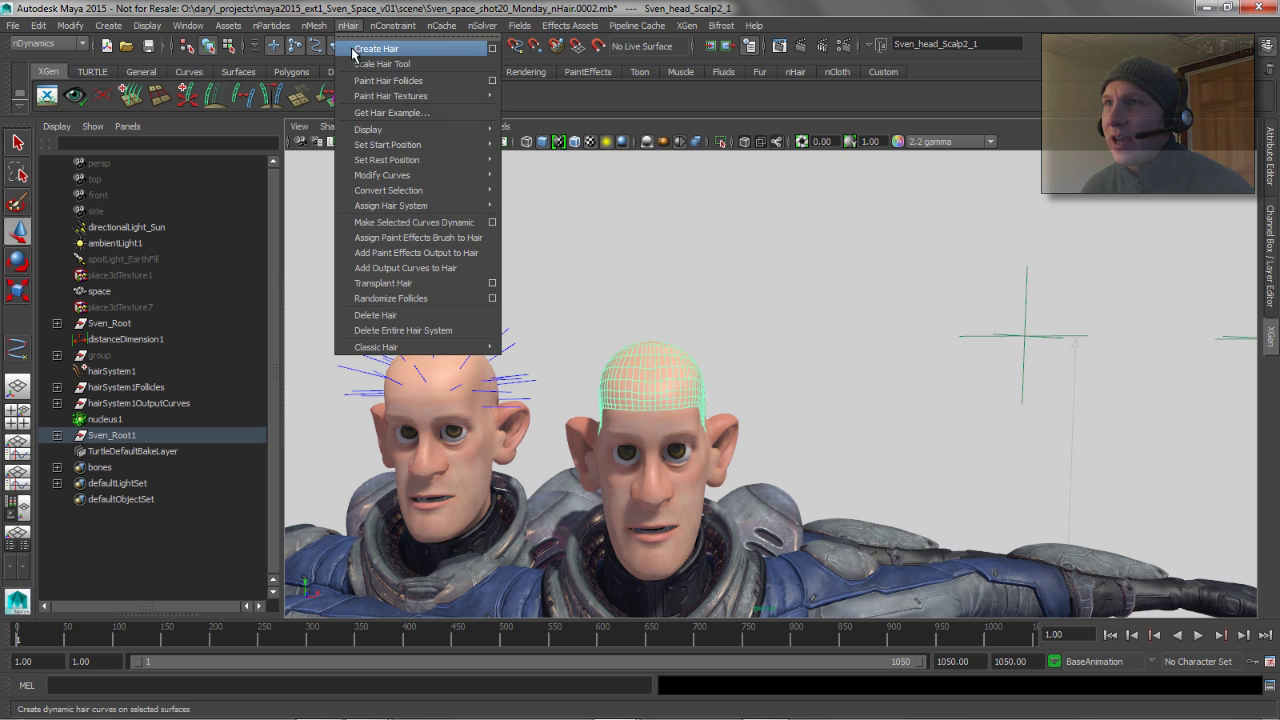
{"action": "left_click", "coordinate": [494, 48]}
{"action": "scroll", "coordinate": [914, 316], "scroll_direction": "down", "scroll_amount": 2}
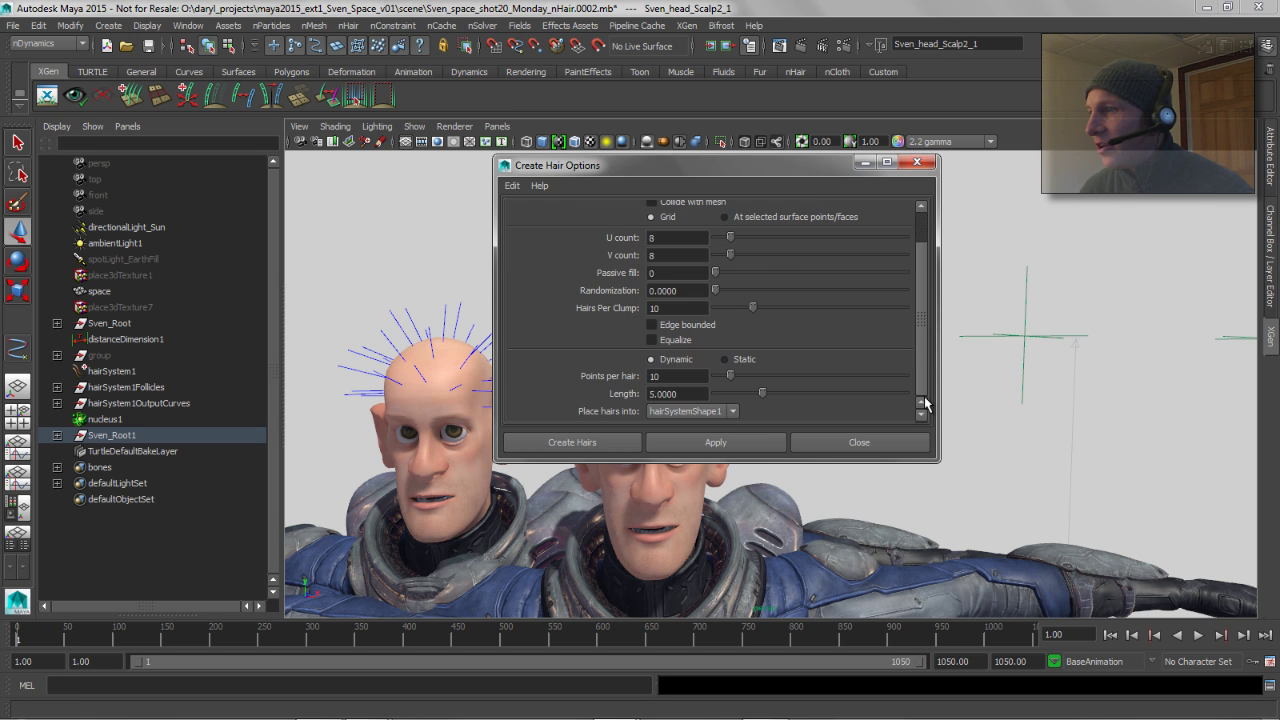
{"action": "left_click", "coordinate": [681, 426]}
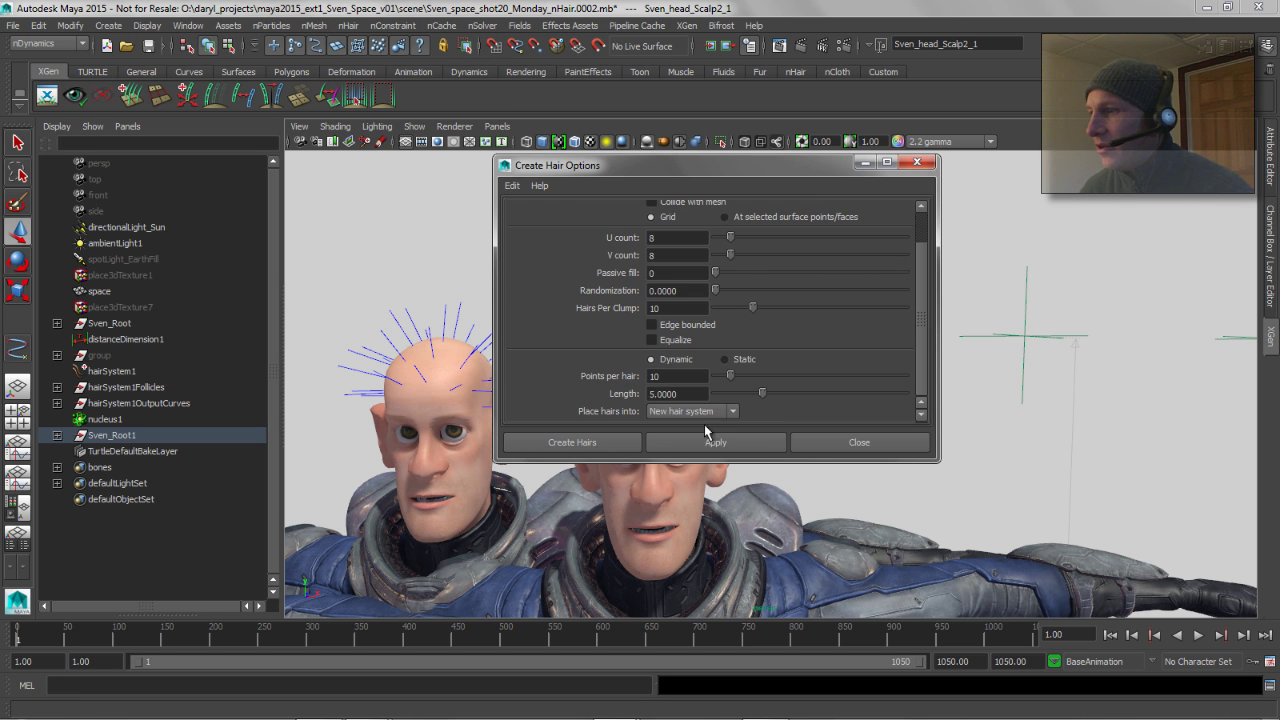
{"action": "left_click", "coordinate": [560, 444]}
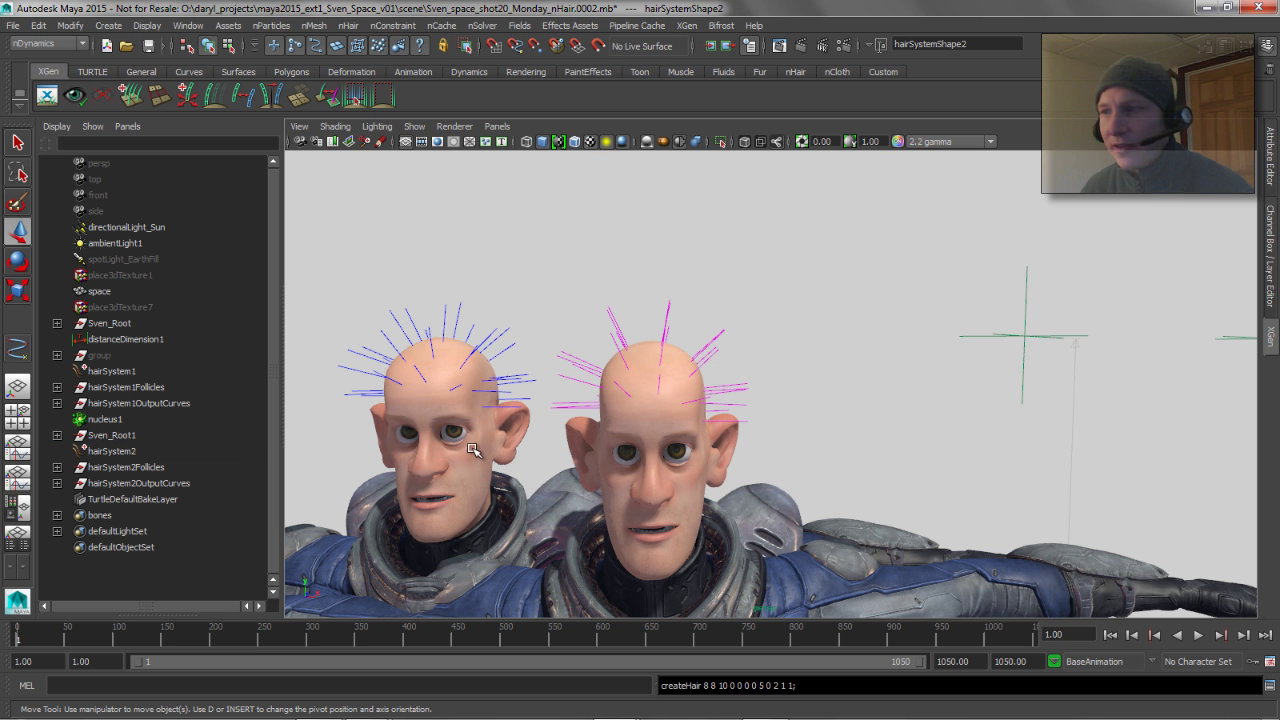
Step: Play the simulation with both heads in view, stop it, and rewind to the first frame
{"action": "middle_click_drag", "start_coordinate": [722, 428], "coordinate": [862, 396], "text": "alt"}
{"action": "scroll", "coordinate": [862, 396], "scroll_direction": "down", "scroll_amount": 3}
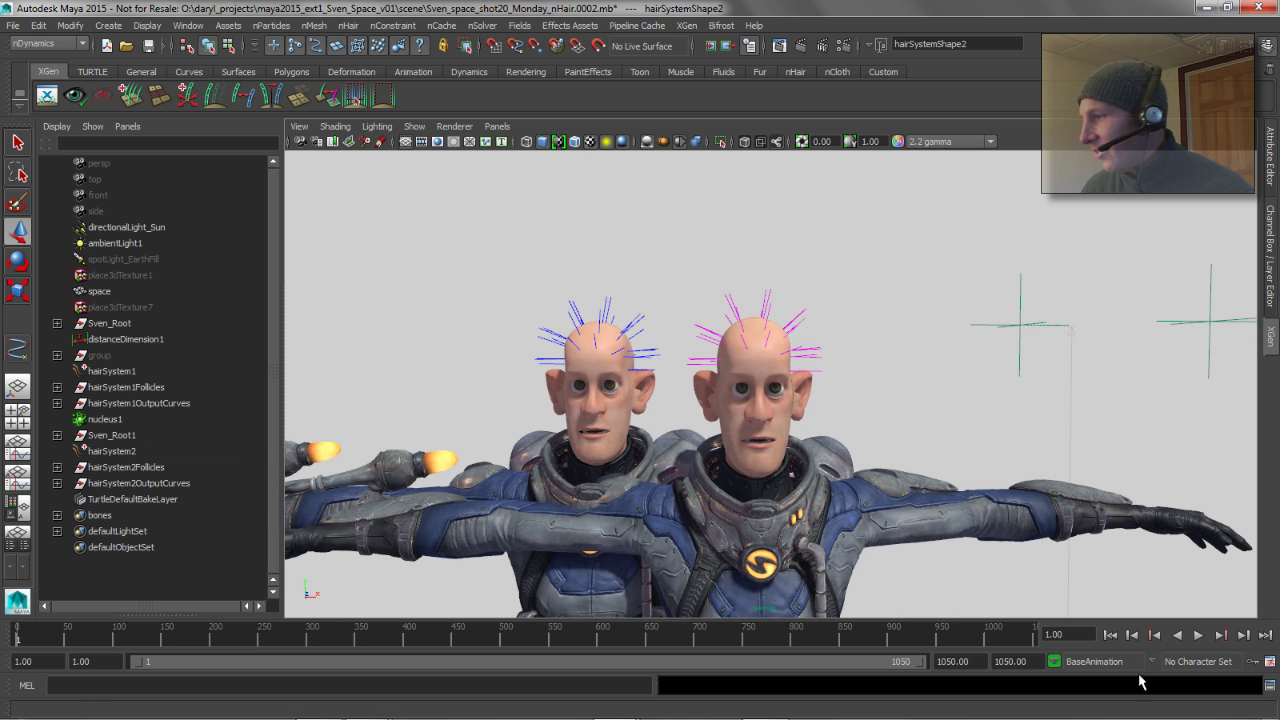
{"action": "left_click", "coordinate": [1198, 635]}
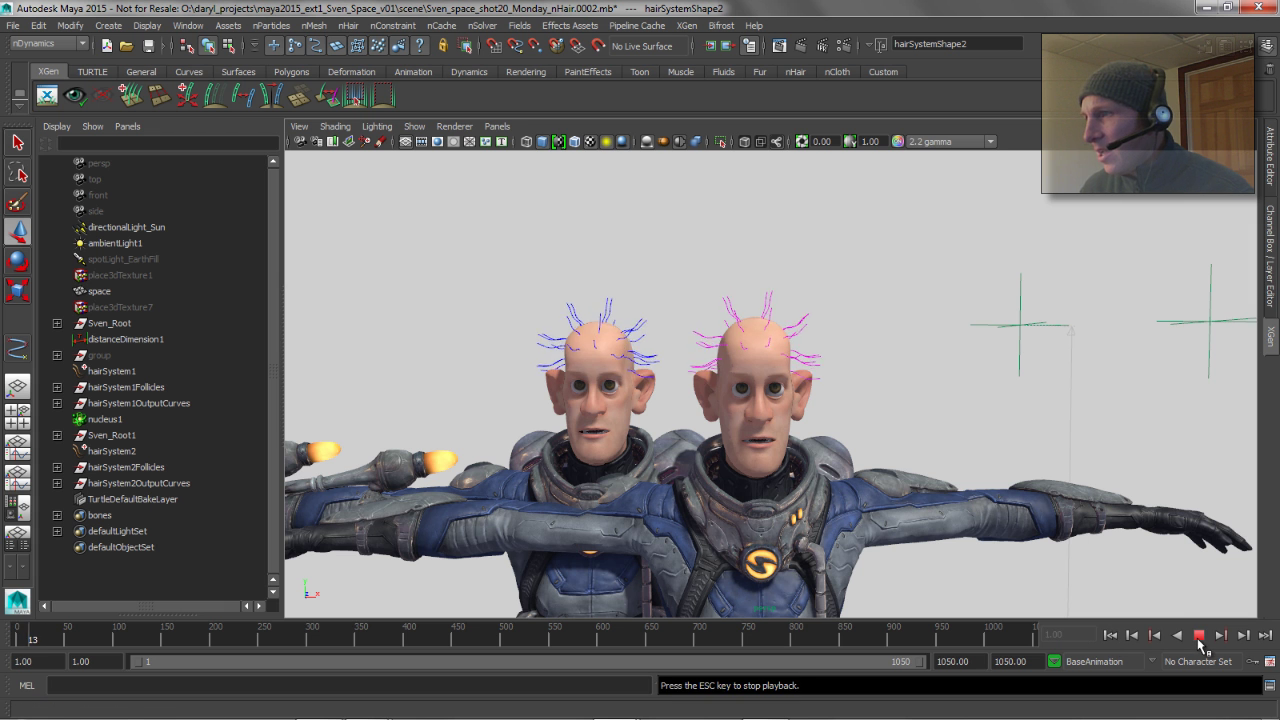
{"action": "left_click", "coordinate": [1198, 635]}
{"action": "left_click", "coordinate": [1110, 635]}
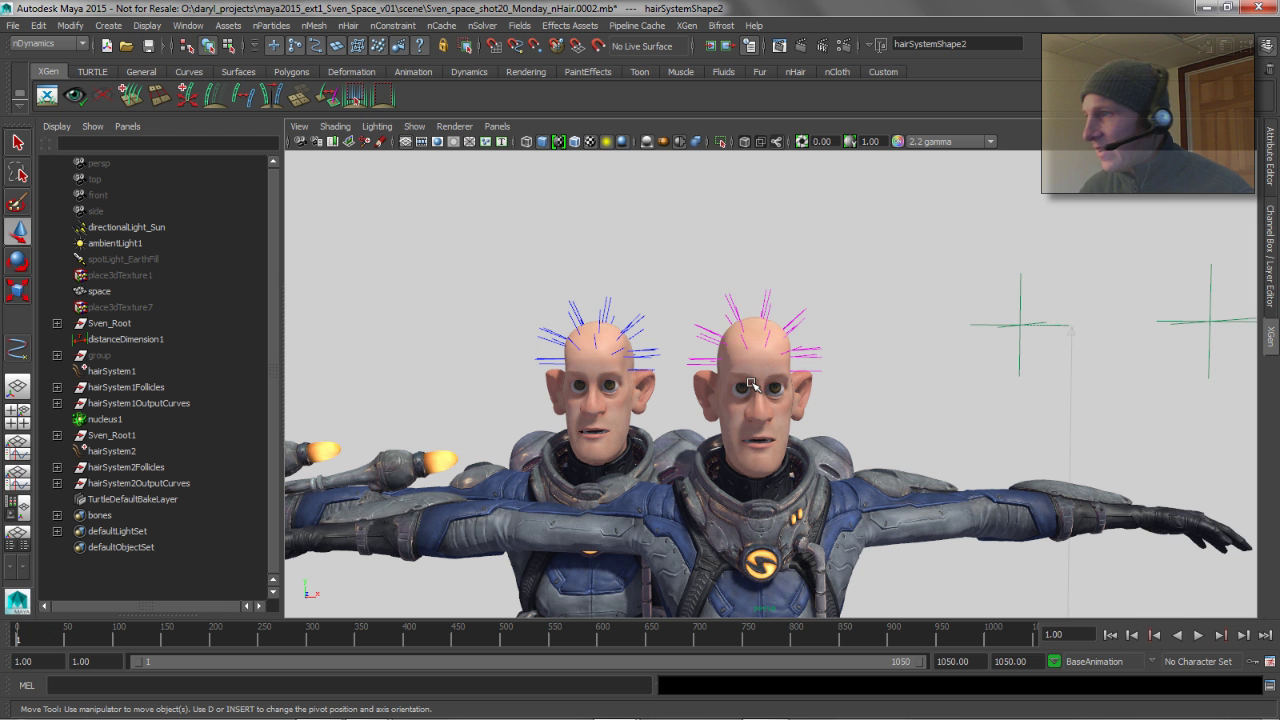
Step: Assign hairSystem2 to a new nucleus solver
{"action": "left_click", "coordinate": [760, 300]}
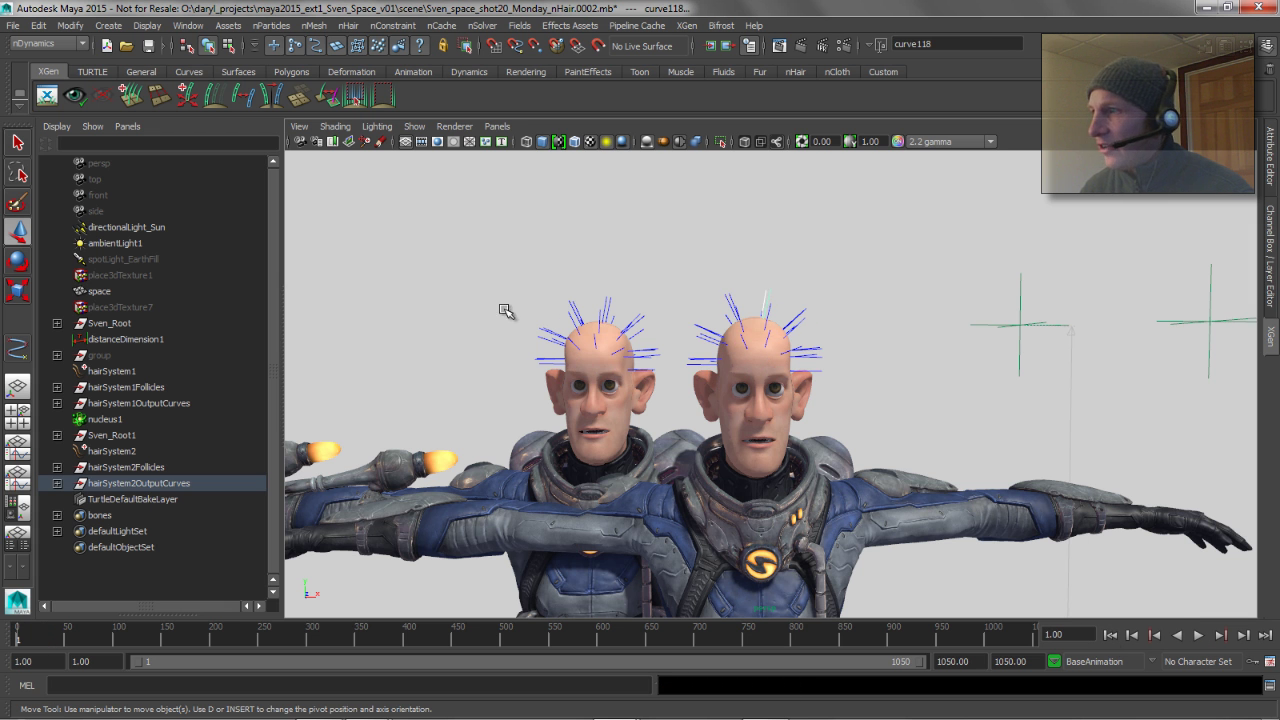
{"action": "left_click", "coordinate": [107, 451]}
{"action": "left_click", "coordinate": [483, 26]}
{"action": "mouse_move", "coordinate": [490, 52]}
{"action": "left_click", "coordinate": [630, 52]}
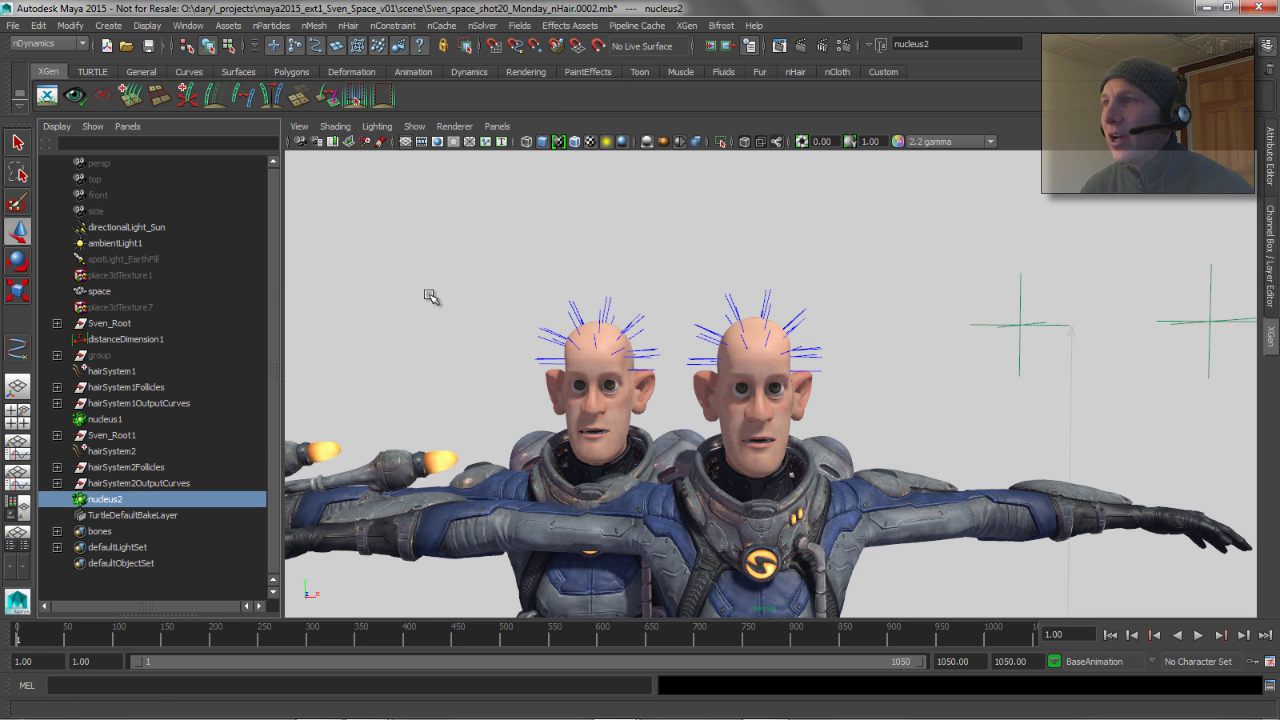
Step: Rename the second hair system's solver as nucleus100
{"action": "double_click", "coordinate": [104, 499]}
{"action": "left_click", "coordinate": [186, 503]}
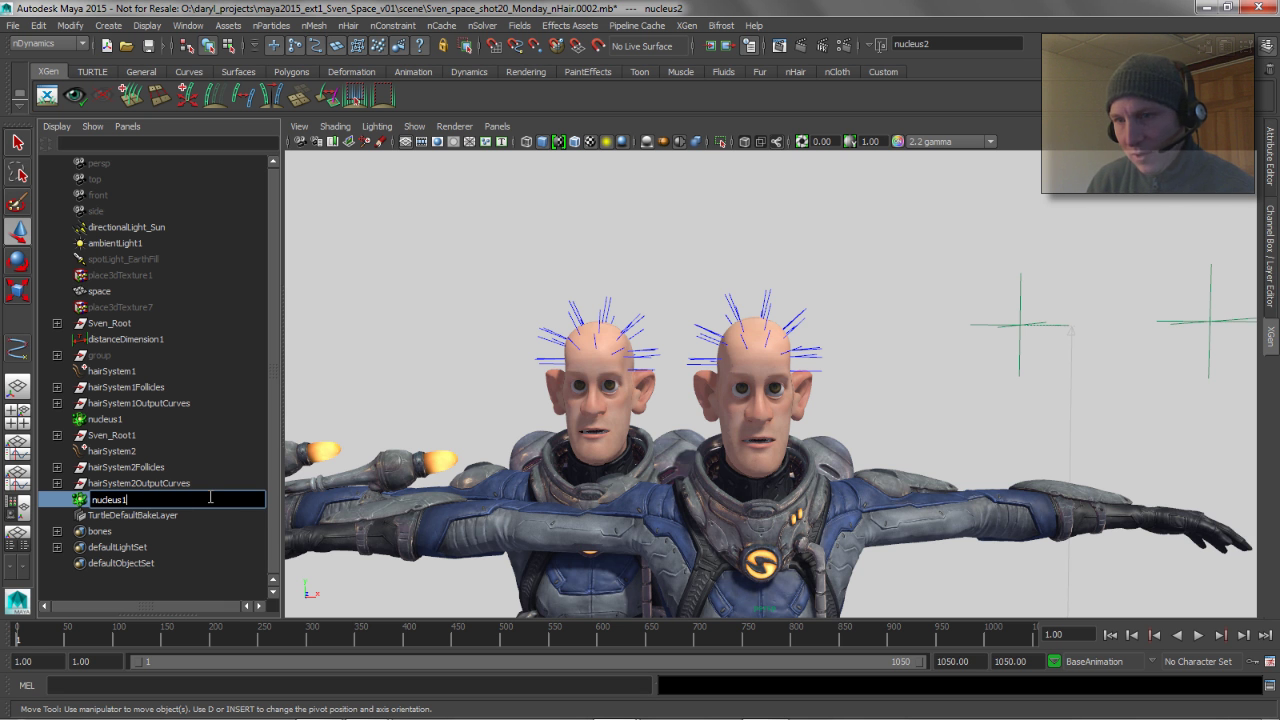
{"action": "type", "text": "100"}
{"action": "key", "text": "Return"}
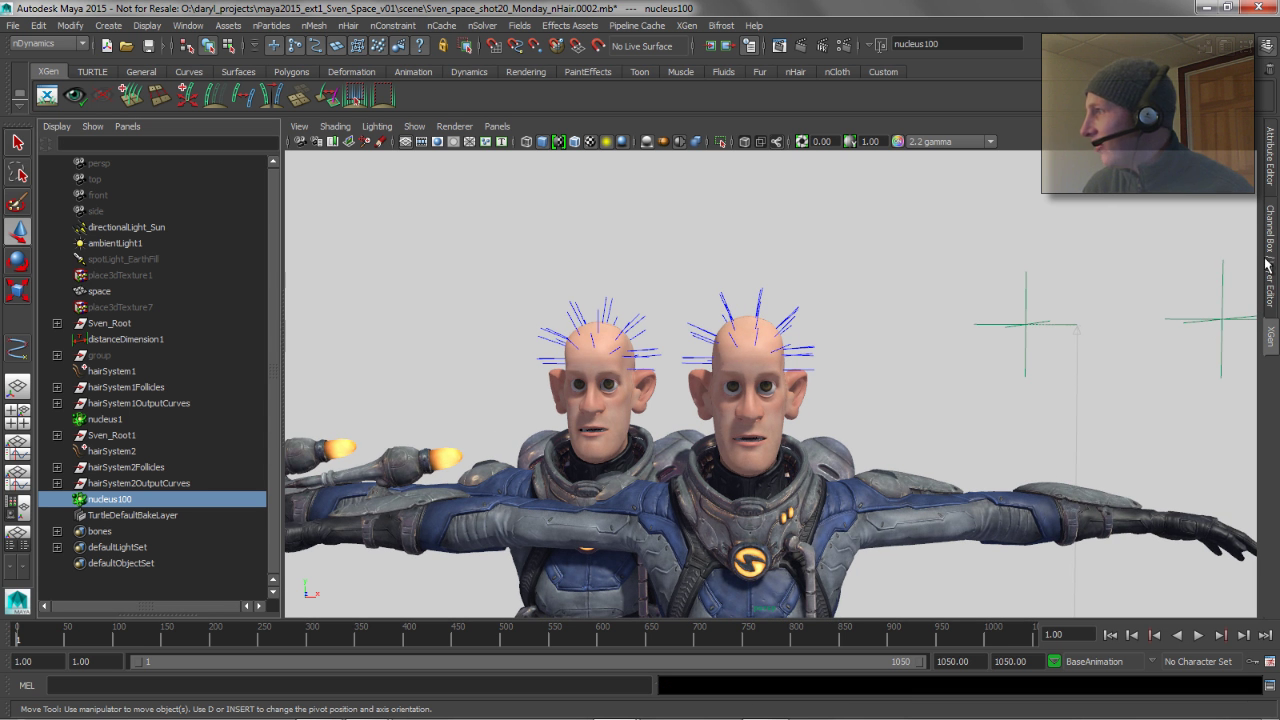
Step: Set the Space Scale of the nucleus100 solver to 0.01
{"action": "left_click", "coordinate": [1270, 175]}
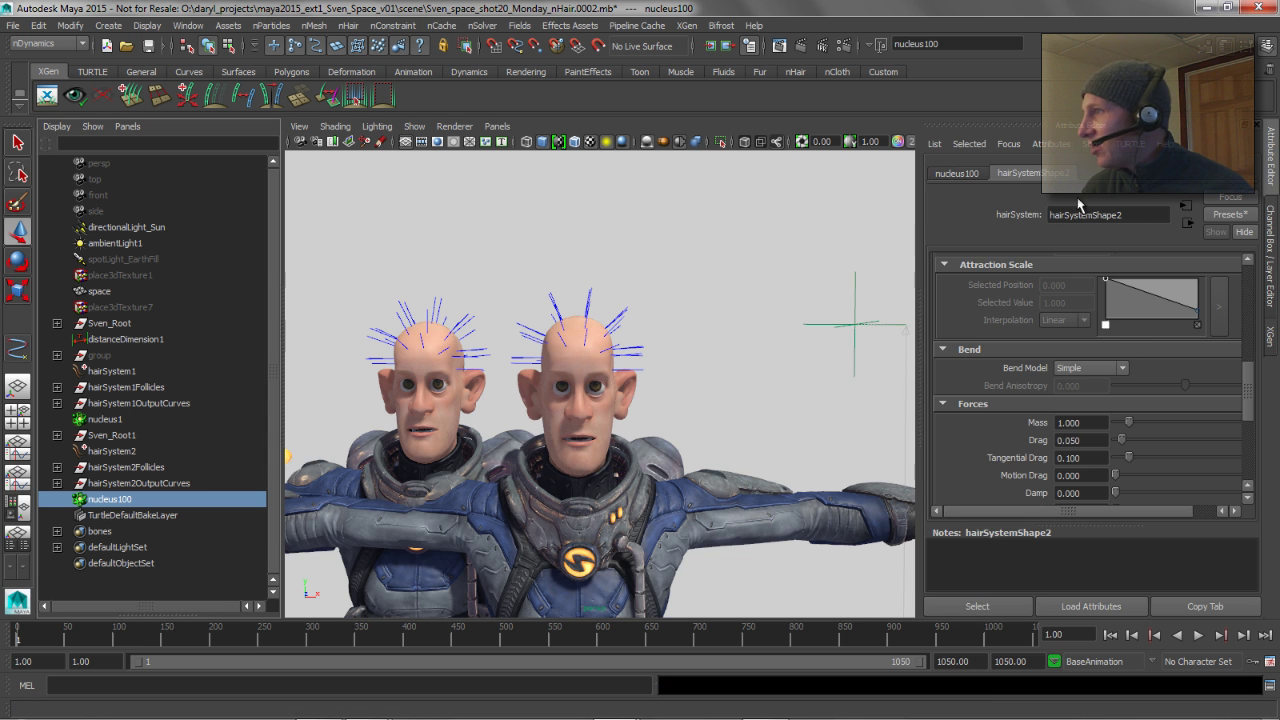
{"action": "left_click", "coordinate": [942, 177]}
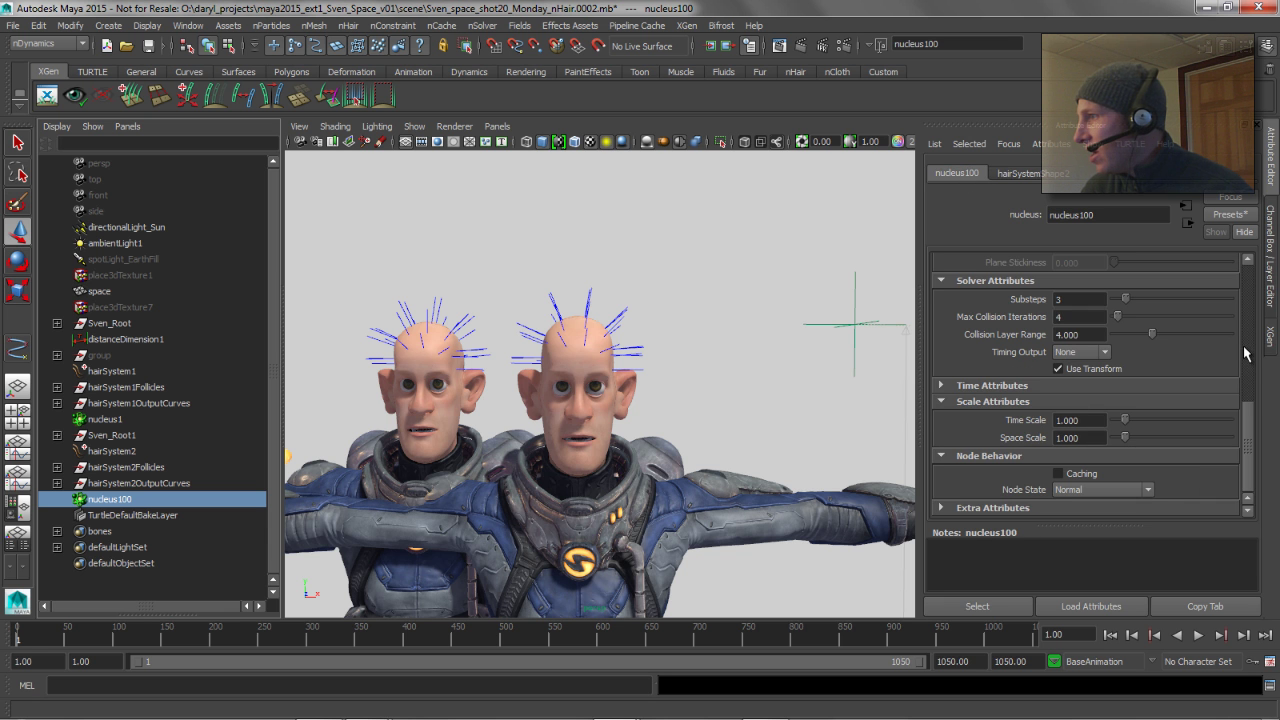
{"action": "scroll", "coordinate": [1240, 430], "scroll_direction": "up", "scroll_amount": 1}
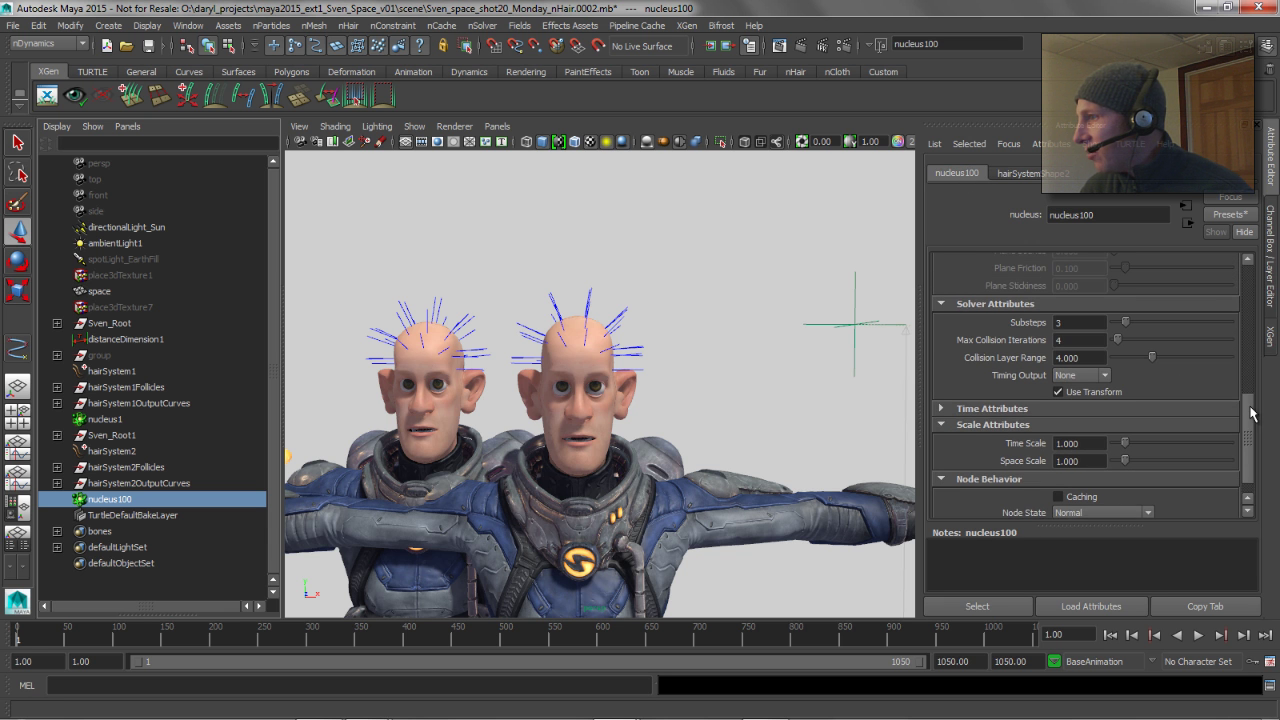
{"action": "double_click", "coordinate": [1089, 463]}
{"action": "type", "text": "0.01"}
{"action": "key", "text": "Return"}
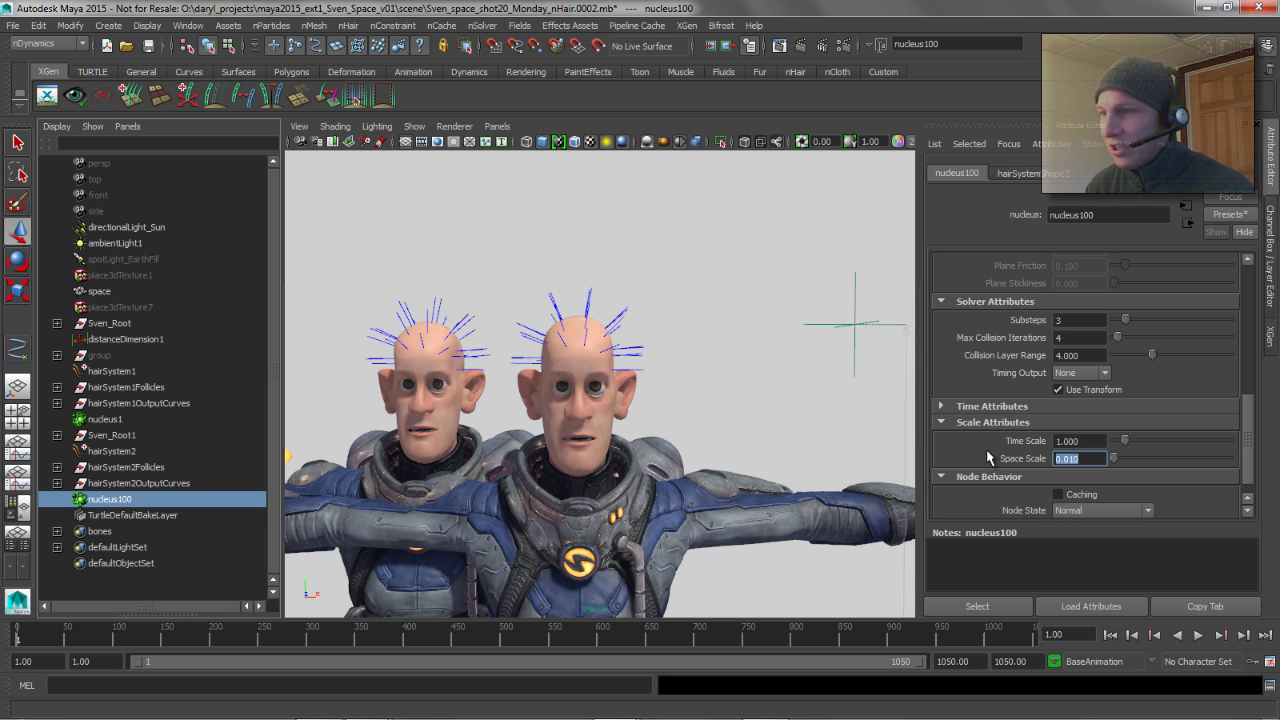
Step: Frame both heads and replay the simulation from the first frame several times to compare how the two hair systems fall
{"action": "right_click_drag", "start_coordinate": [624, 348], "coordinate": [626, 418], "text": "alt"}
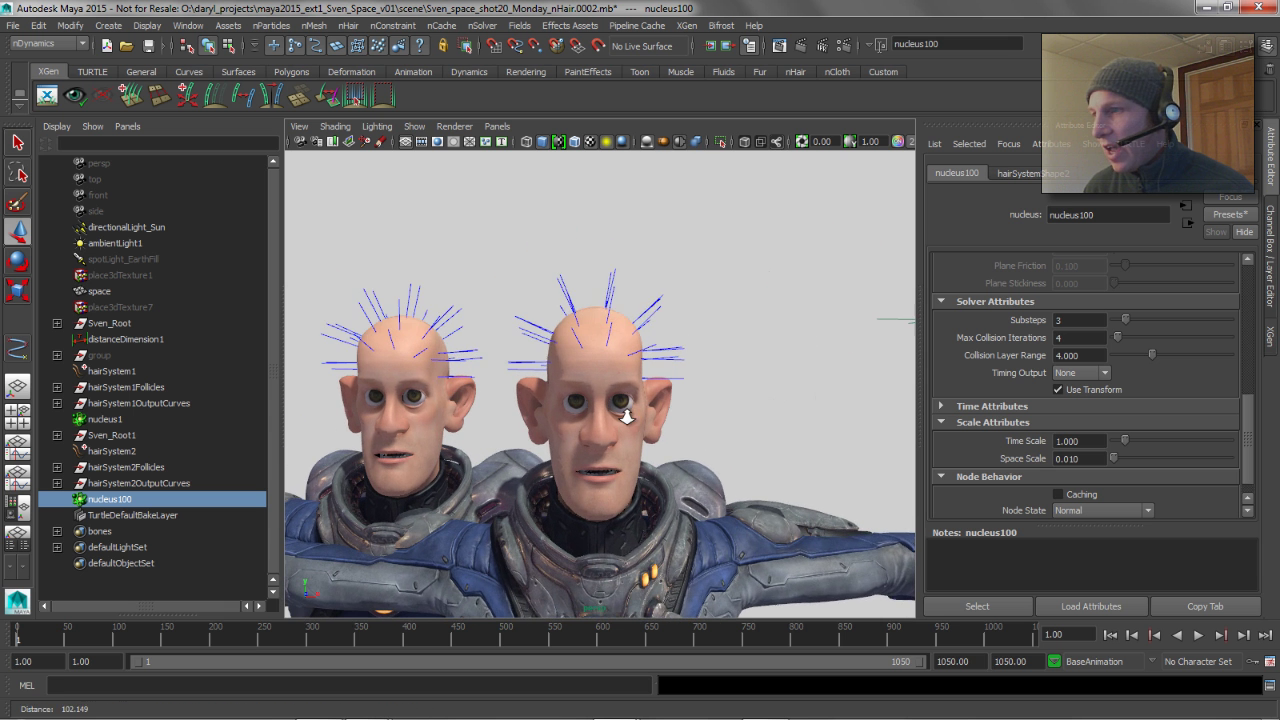
{"action": "middle_click_drag", "start_coordinate": [618, 409], "coordinate": [690, 394], "text": "alt"}
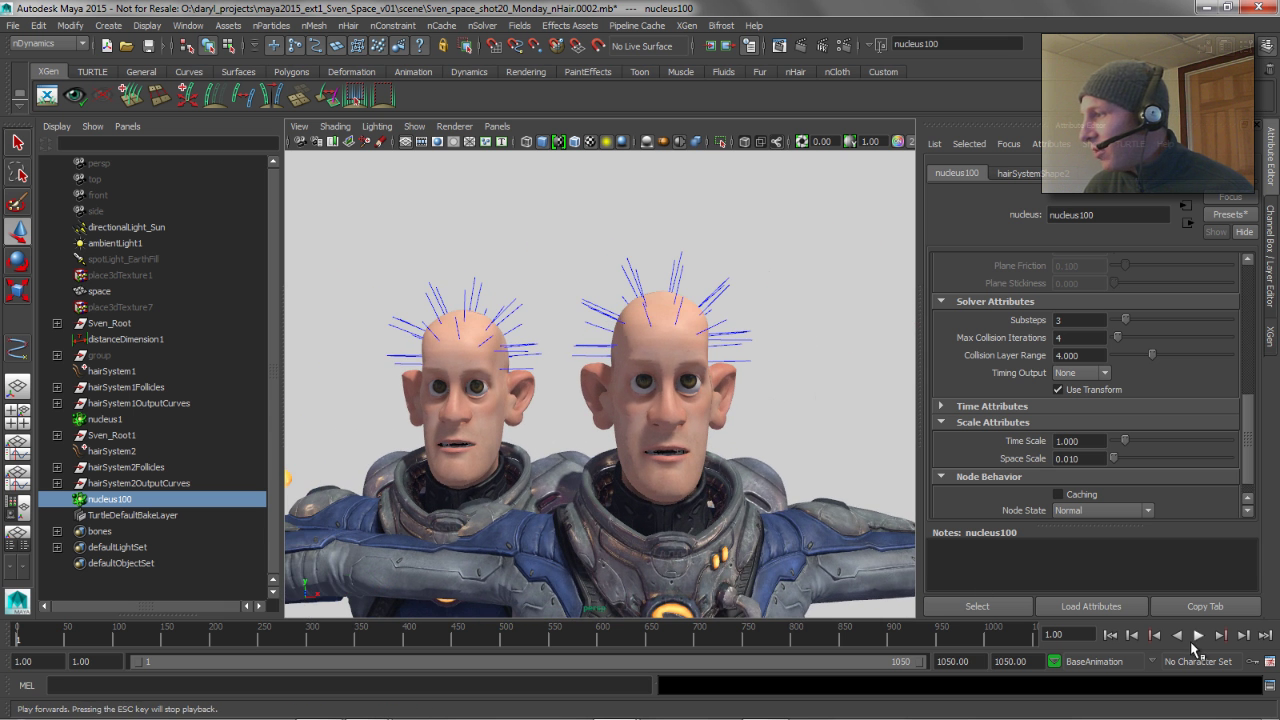
{"action": "left_click", "coordinate": [1198, 636]}
{"action": "left_click", "coordinate": [1198, 636]}
{"action": "left_click", "coordinate": [1109, 636]}
{"action": "left_click", "coordinate": [1199, 636]}
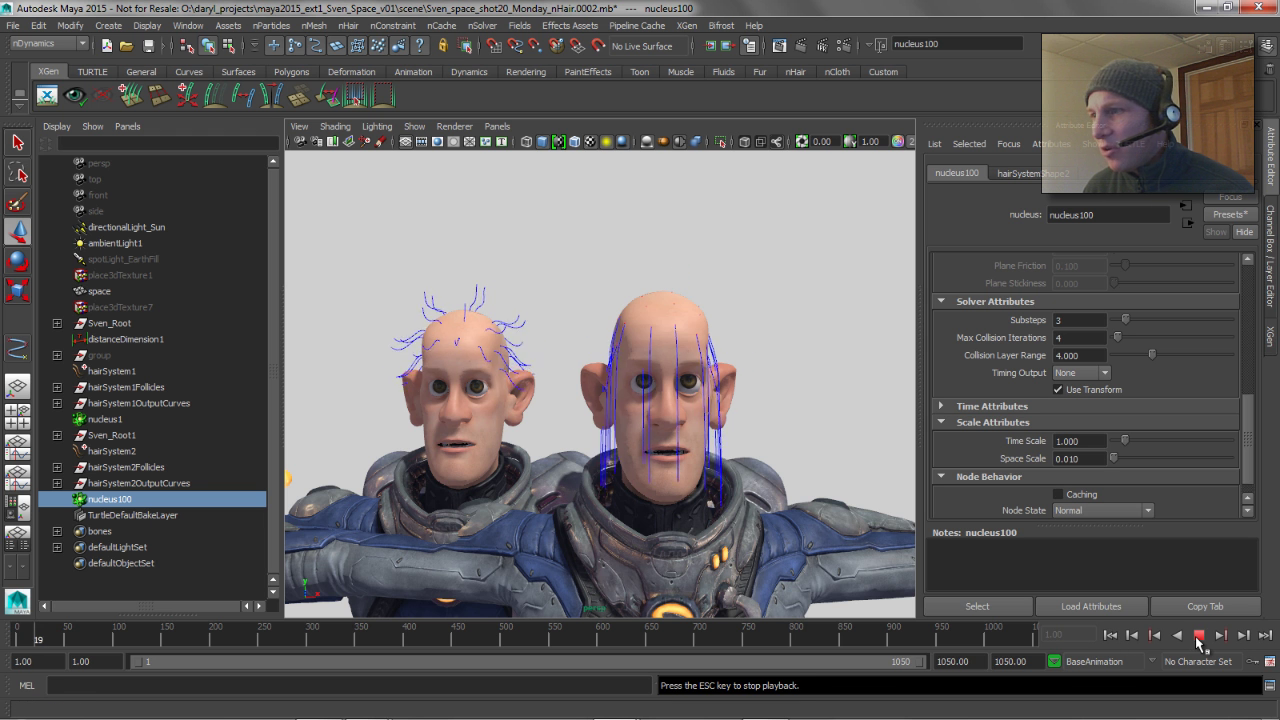
{"action": "left_click", "coordinate": [1110, 635]}
{"action": "left_click", "coordinate": [1199, 636]}
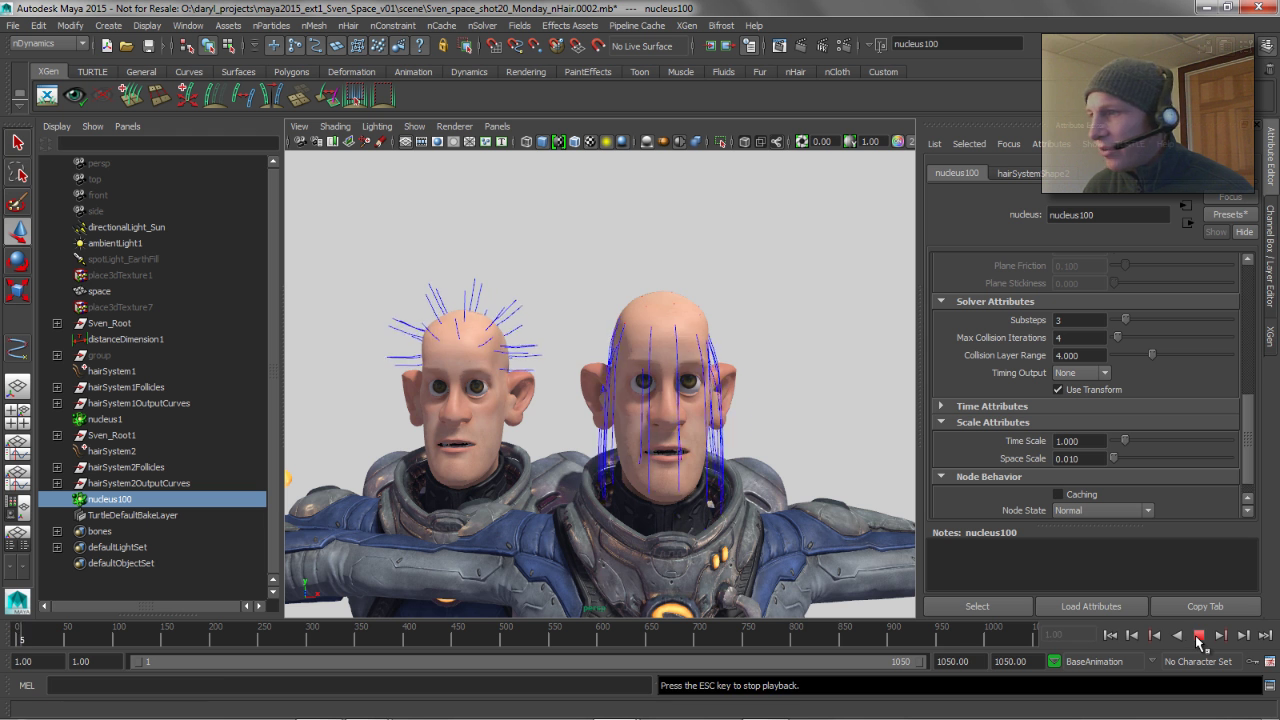
{"action": "left_click", "coordinate": [1199, 636]}
{"action": "left_click", "coordinate": [1110, 635]}
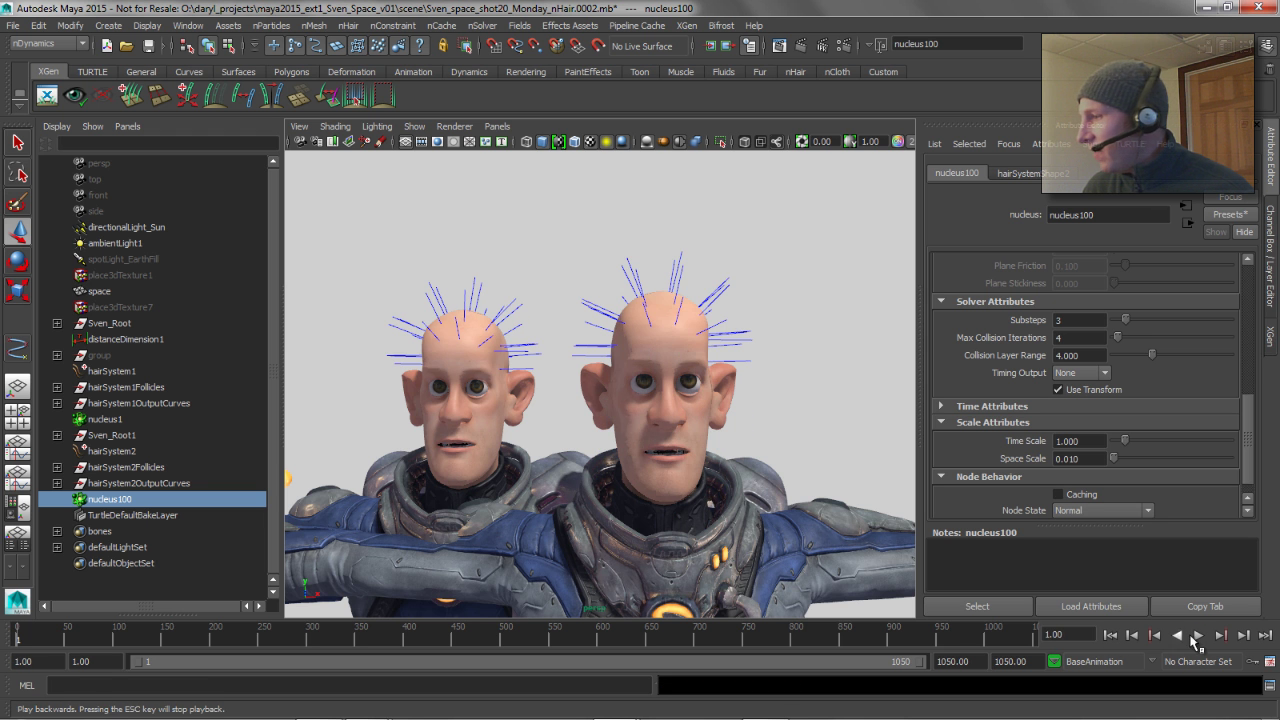
{"action": "left_click", "coordinate": [1199, 636]}
{"action": "left_click", "coordinate": [1199, 636]}
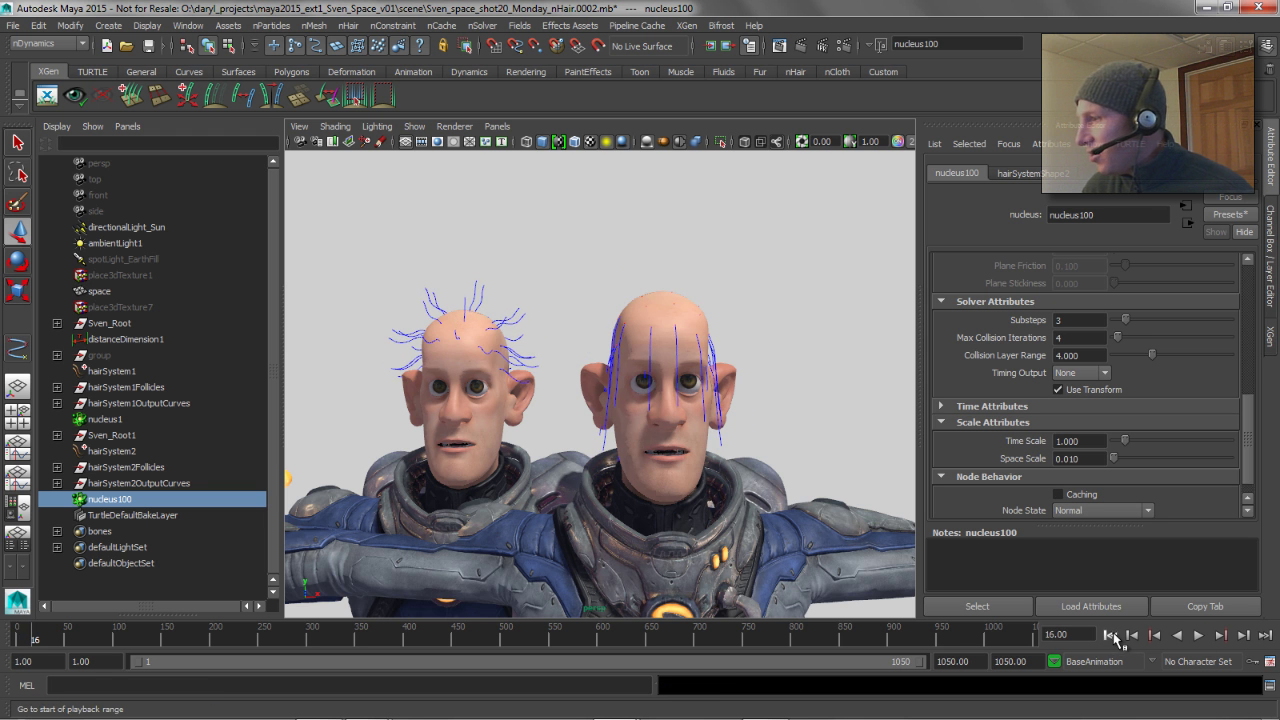
Step: Set the nucleus100 substeps to 9 and replay the simulation from the first frame, rewinding at the end
{"action": "left_click", "coordinate": [1110, 635]}
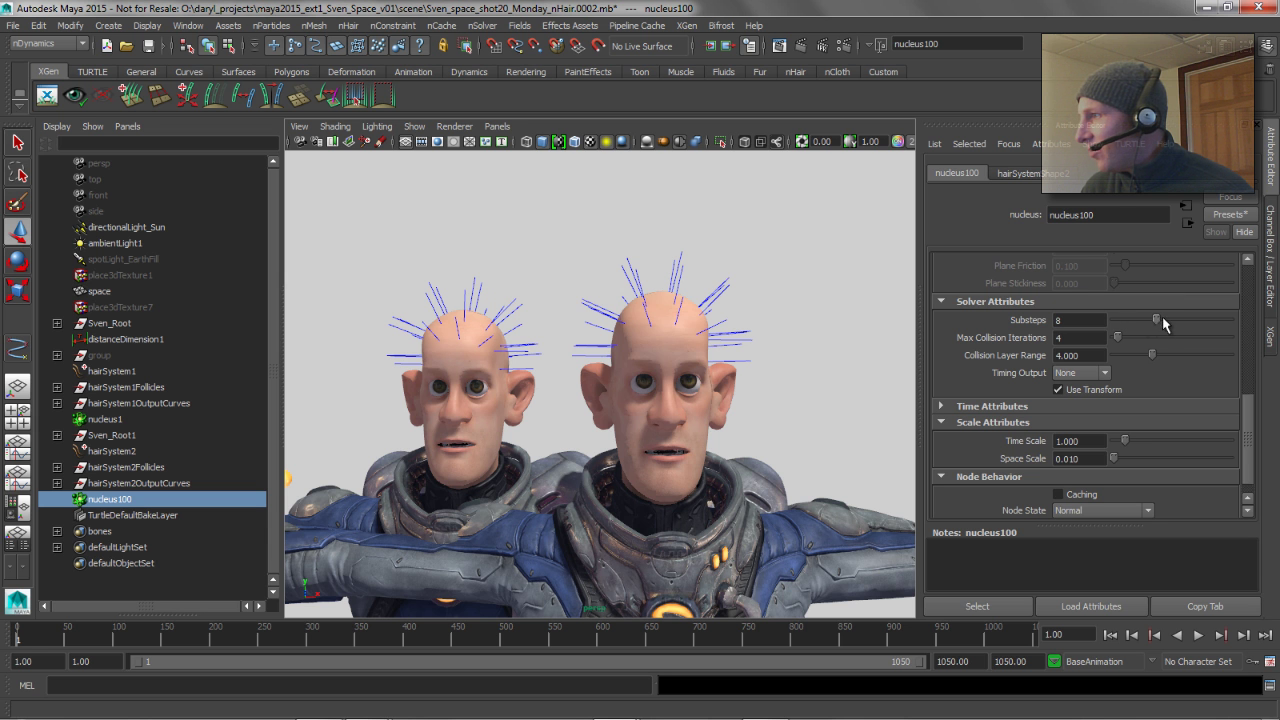
{"action": "left_click", "coordinate": [1199, 636]}
{"action": "left_click", "coordinate": [1199, 636]}
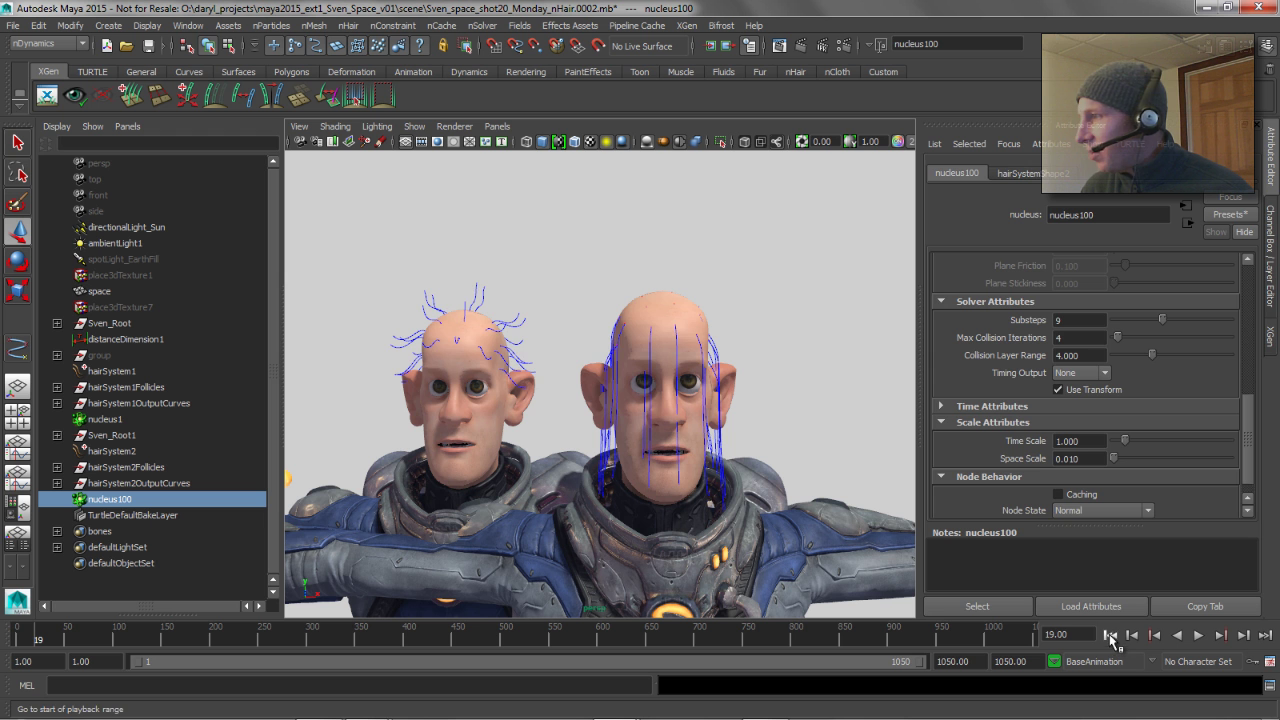
{"action": "left_click", "coordinate": [1110, 635]}
Step: On hairSystemShape2, set Stretch Resistance to 89.385, Compression Resistance to 43.575, Bend Resistance to 23.464 and Damp to 0.171
{"action": "left_click", "coordinate": [1031, 175]}
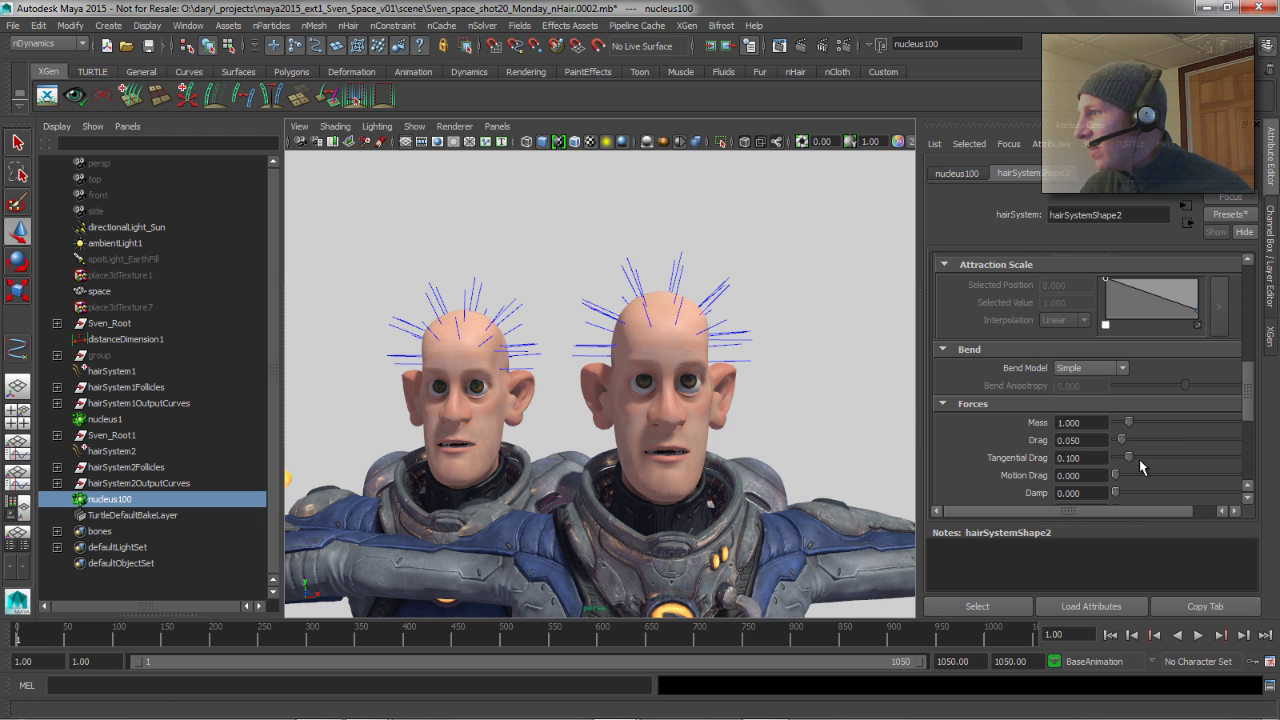
{"action": "left_click_drag", "start_coordinate": [1254, 416], "coordinate": [1250, 333]}
{"action": "left_click_drag", "start_coordinate": [1131, 328], "coordinate": [1131, 364]}
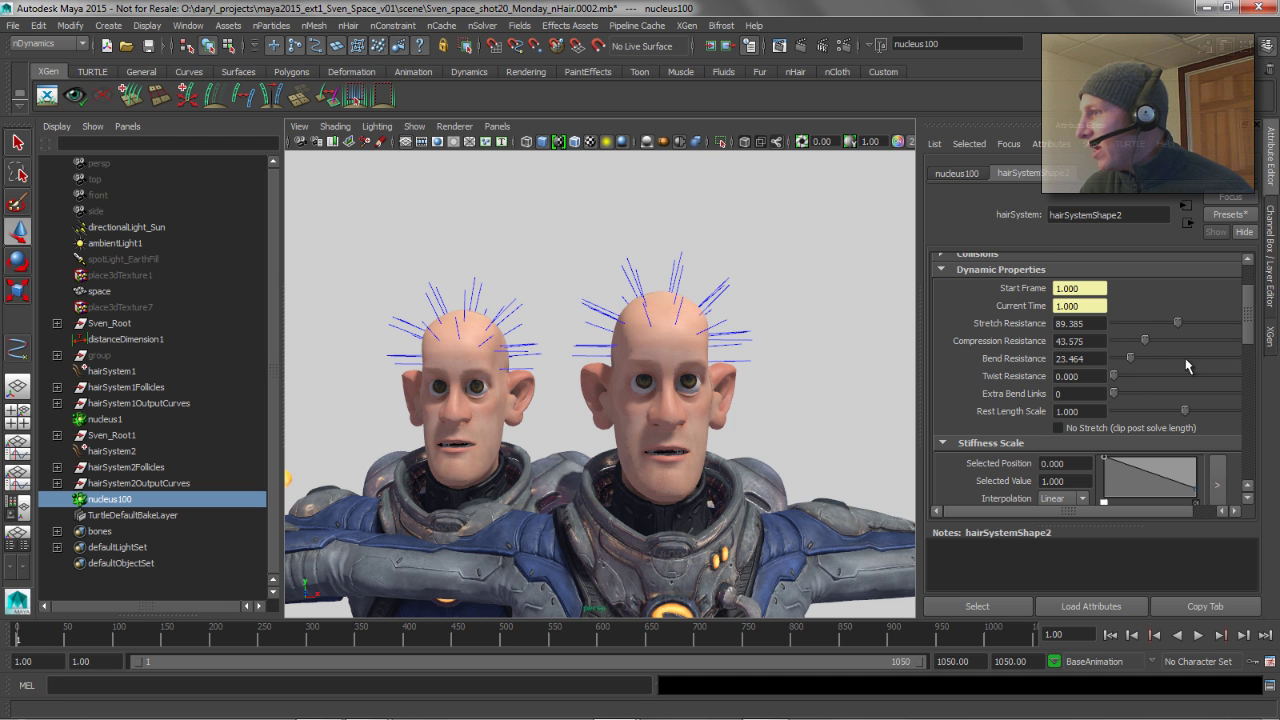
{"action": "left_click_drag", "start_coordinate": [1238, 332], "coordinate": [1252, 435]}
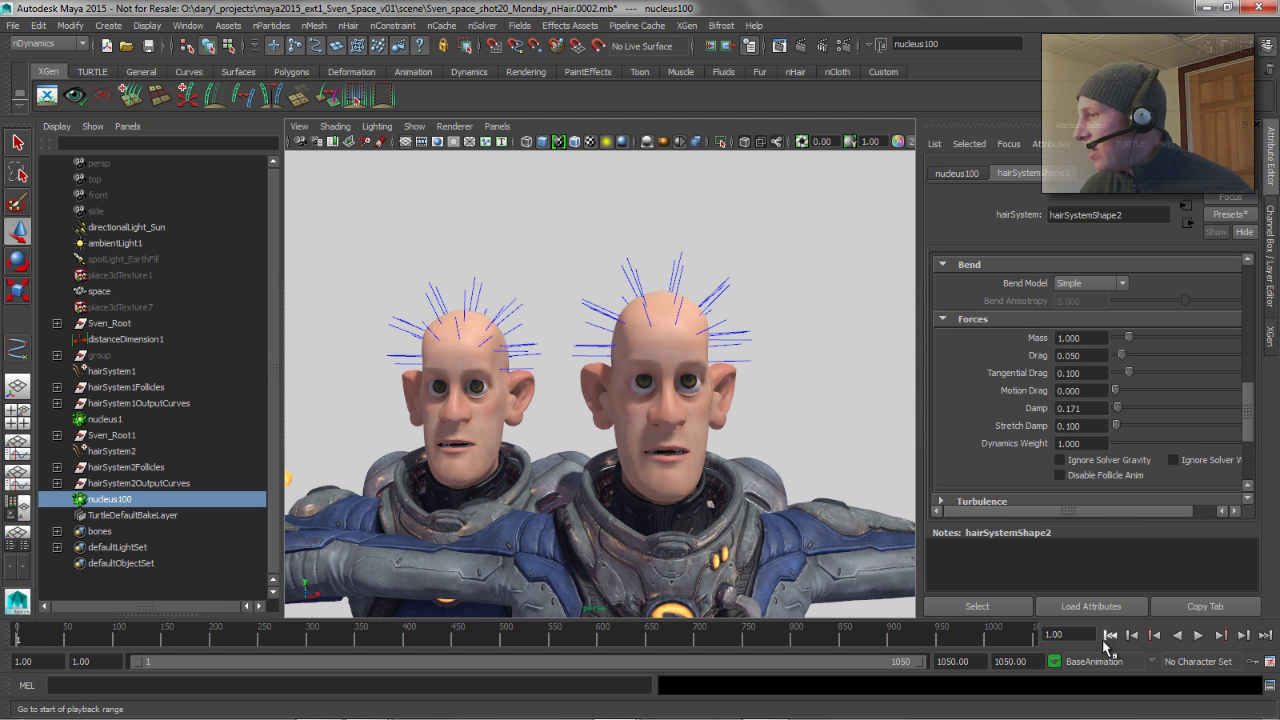
Step: Replay the simulation several times from the first frame to check the stiffer, damped hair, and stop playback
{"action": "left_click", "coordinate": [1198, 636]}
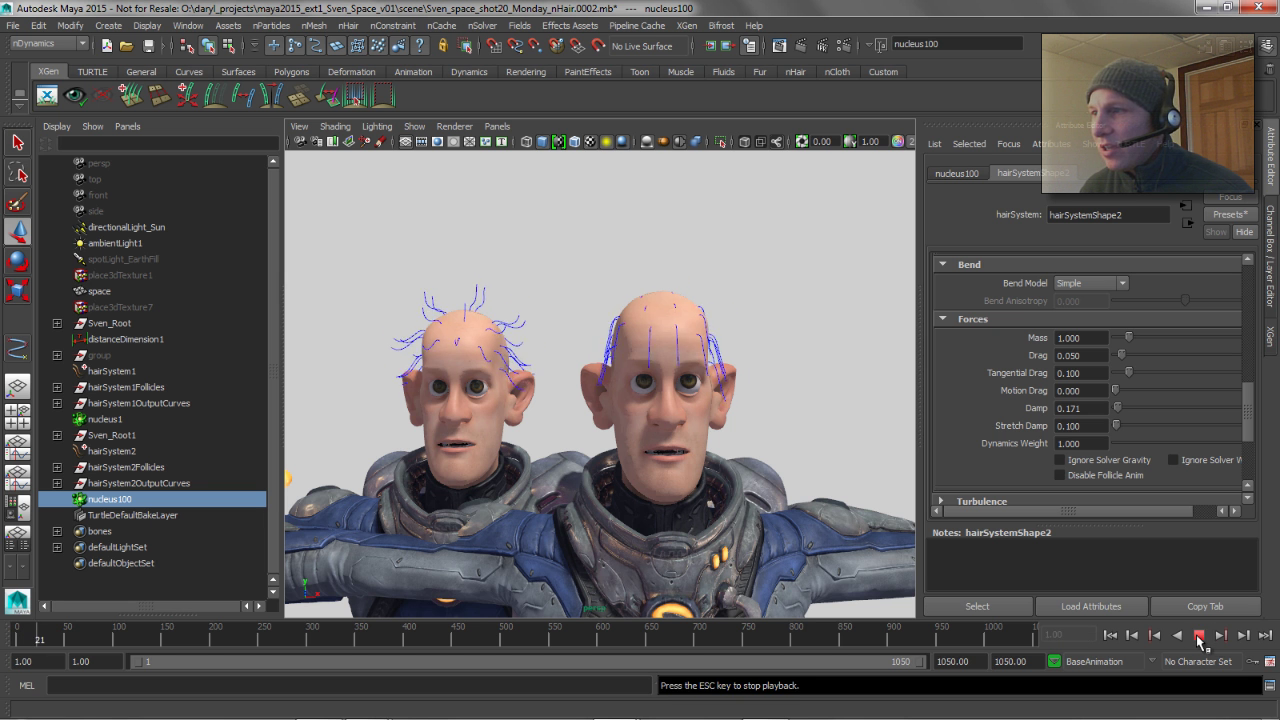
{"action": "left_click", "coordinate": [1199, 636]}
{"action": "left_click", "coordinate": [1110, 635]}
{"action": "left_click", "coordinate": [1198, 636]}
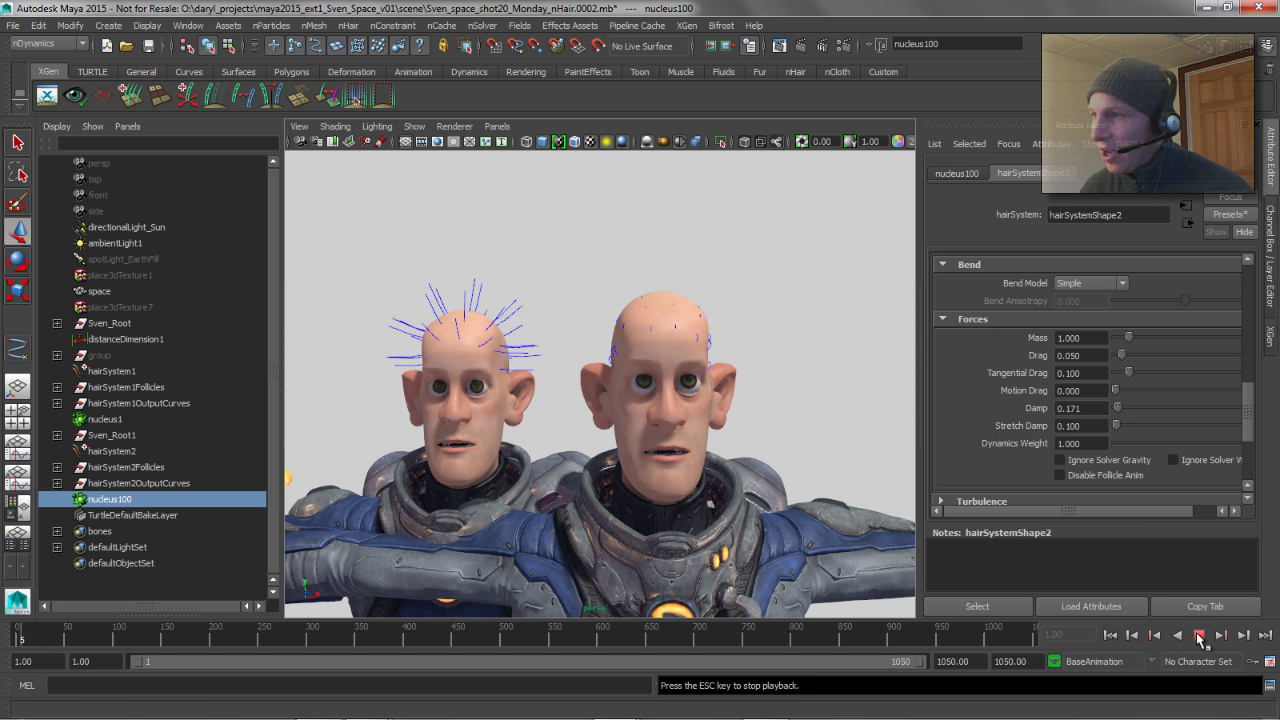
{"action": "left_click", "coordinate": [1198, 635]}
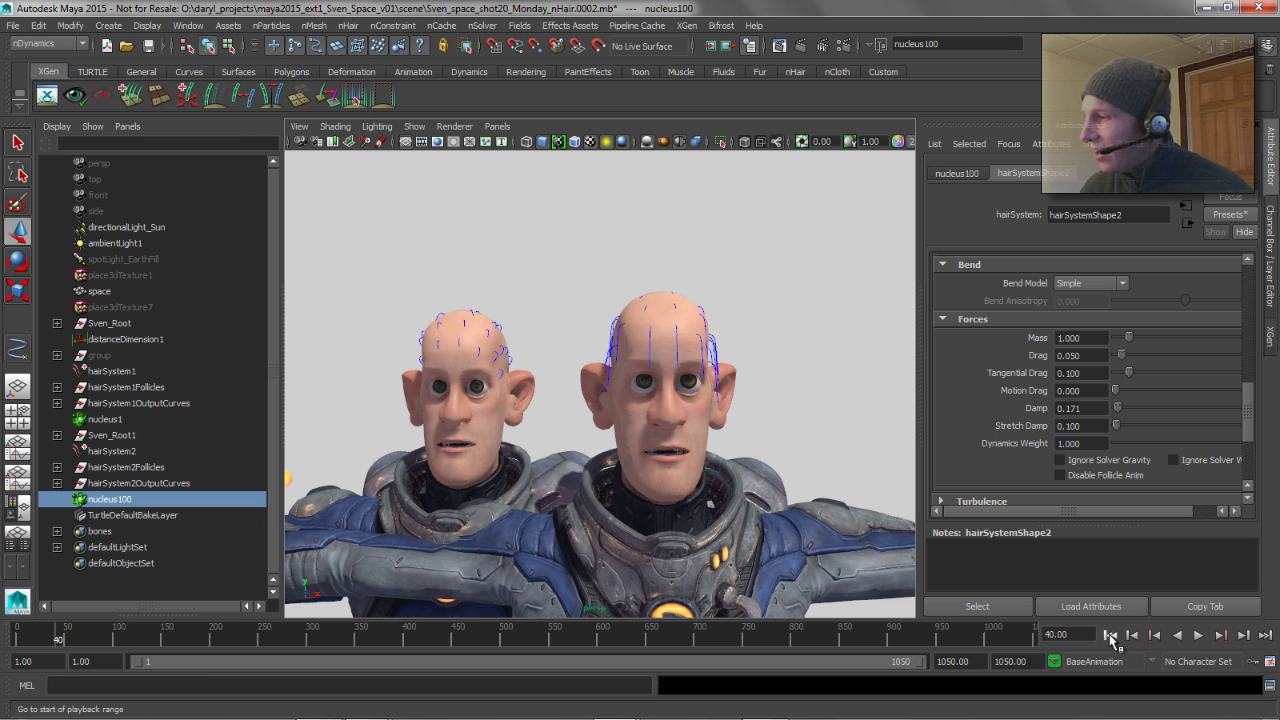
{"action": "left_click", "coordinate": [1109, 636]}
{"action": "left_click", "coordinate": [1196, 638]}
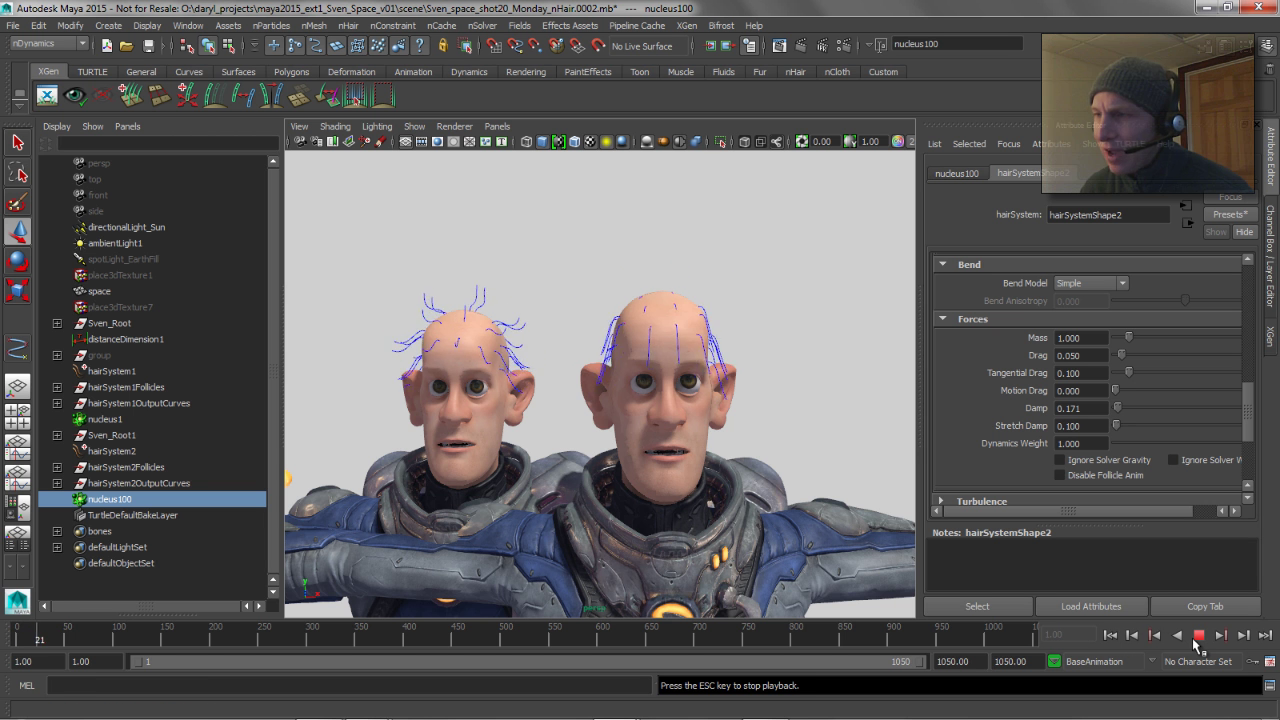
{"action": "key", "text": "Escape"}
Step: Examine the simulated hair on both heads up close, and inspect both characters at full height beside the distance measurement
{"action": "right_click_drag", "start_coordinate": [446, 336], "coordinate": [563, 354], "text": "alt"}
{"action": "left_click_drag", "start_coordinate": [563, 354], "coordinate": [578, 346], "text": "alt"}
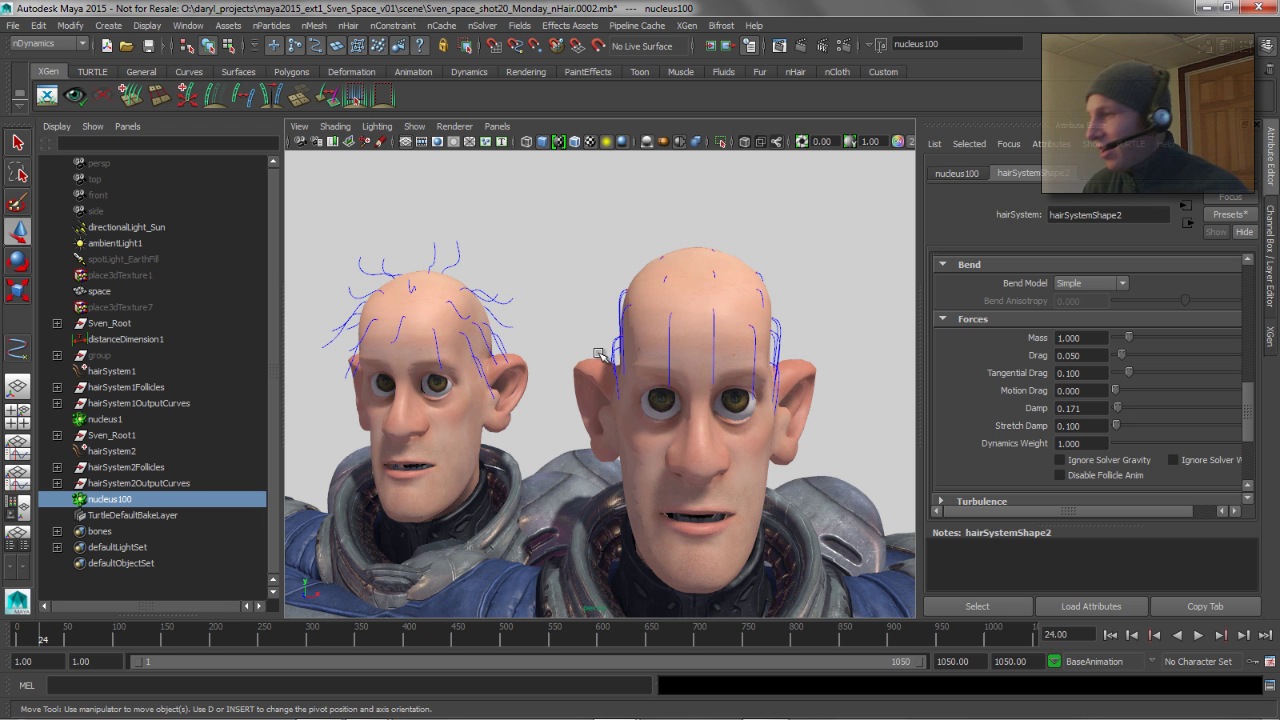
{"action": "left_click_drag", "start_coordinate": [628, 293], "coordinate": [665, 310], "text": "alt"}
{"action": "right_click_drag", "start_coordinate": [668, 306], "coordinate": [680, 480], "text": "alt"}
{"action": "middle_click_drag", "start_coordinate": [680, 480], "coordinate": [746, 380], "text": "alt"}
{"action": "right_click_drag", "start_coordinate": [746, 380], "coordinate": [565, 438], "text": "alt"}
{"action": "middle_click_drag", "start_coordinate": [565, 438], "coordinate": [580, 333], "text": "alt"}
{"action": "right_click_drag", "start_coordinate": [580, 333], "coordinate": [500, 420], "text": "alt"}
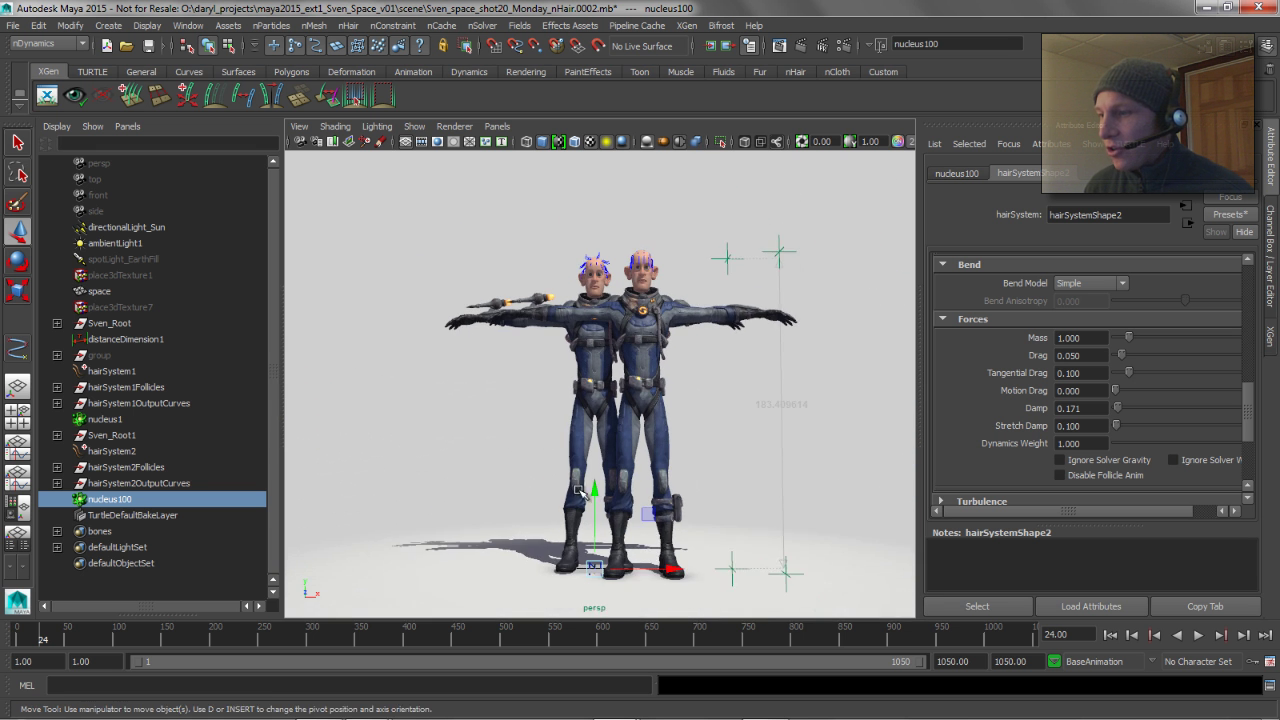
{"action": "middle_click_drag", "start_coordinate": [600, 560], "coordinate": [574, 506], "text": "alt"}
{"action": "right_click_drag", "start_coordinate": [574, 506], "coordinate": [645, 543], "text": "alt"}
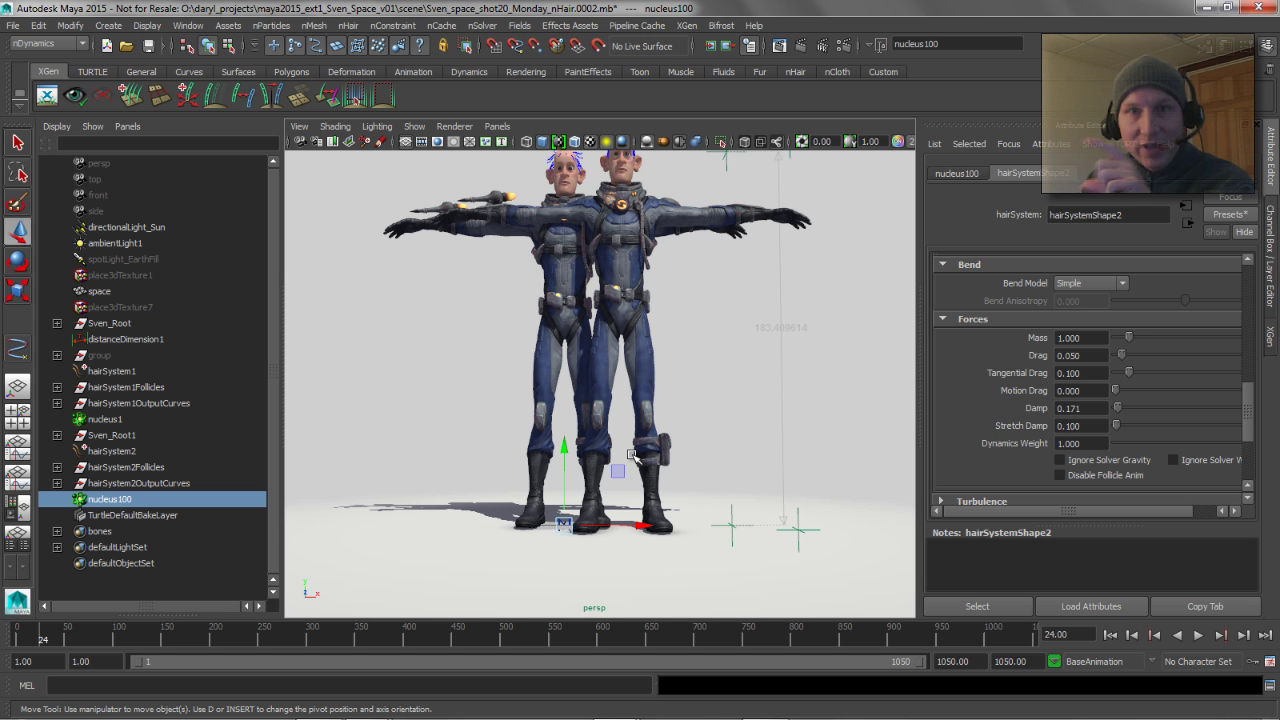
Step: Review the nucleus100 scale attributes and compare the hair behaviour on the two characters from several angles
{"action": "left_click", "coordinate": [958, 173]}
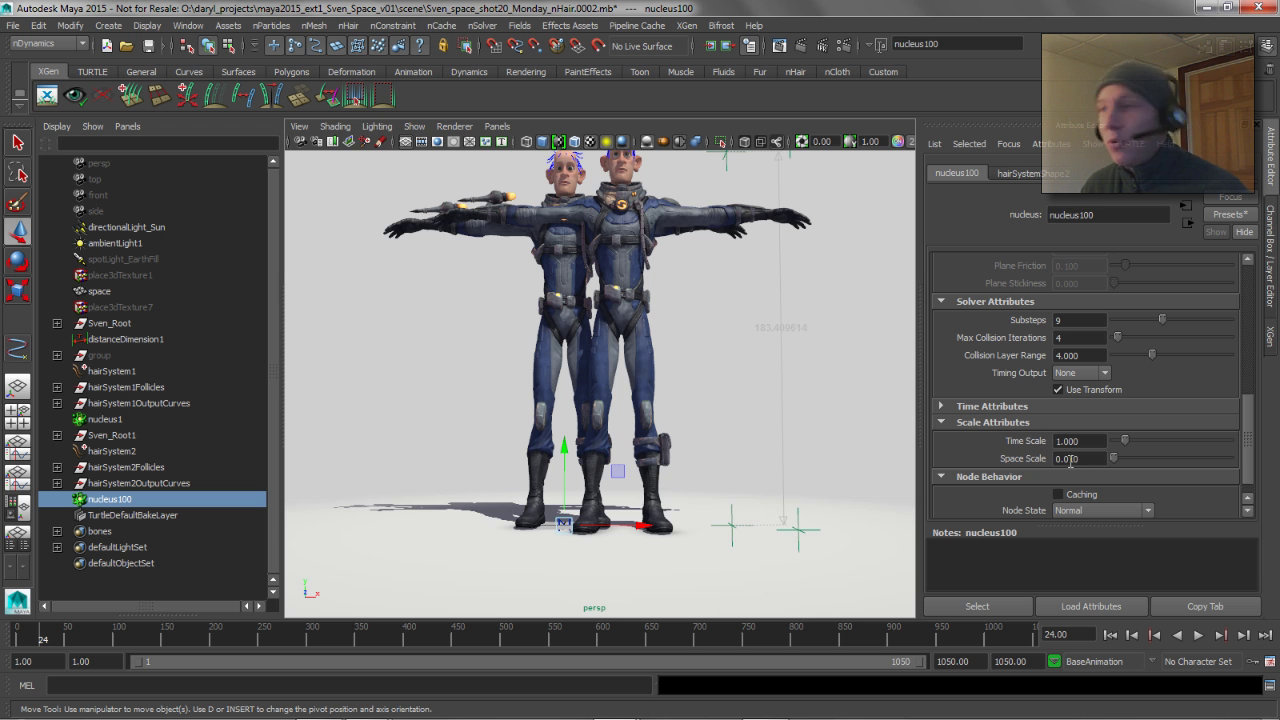
{"action": "middle_click_drag", "start_coordinate": [652, 254], "coordinate": [629, 364], "text": "alt"}
{"action": "right_click_drag", "start_coordinate": [629, 364], "coordinate": [700, 400], "text": "alt"}
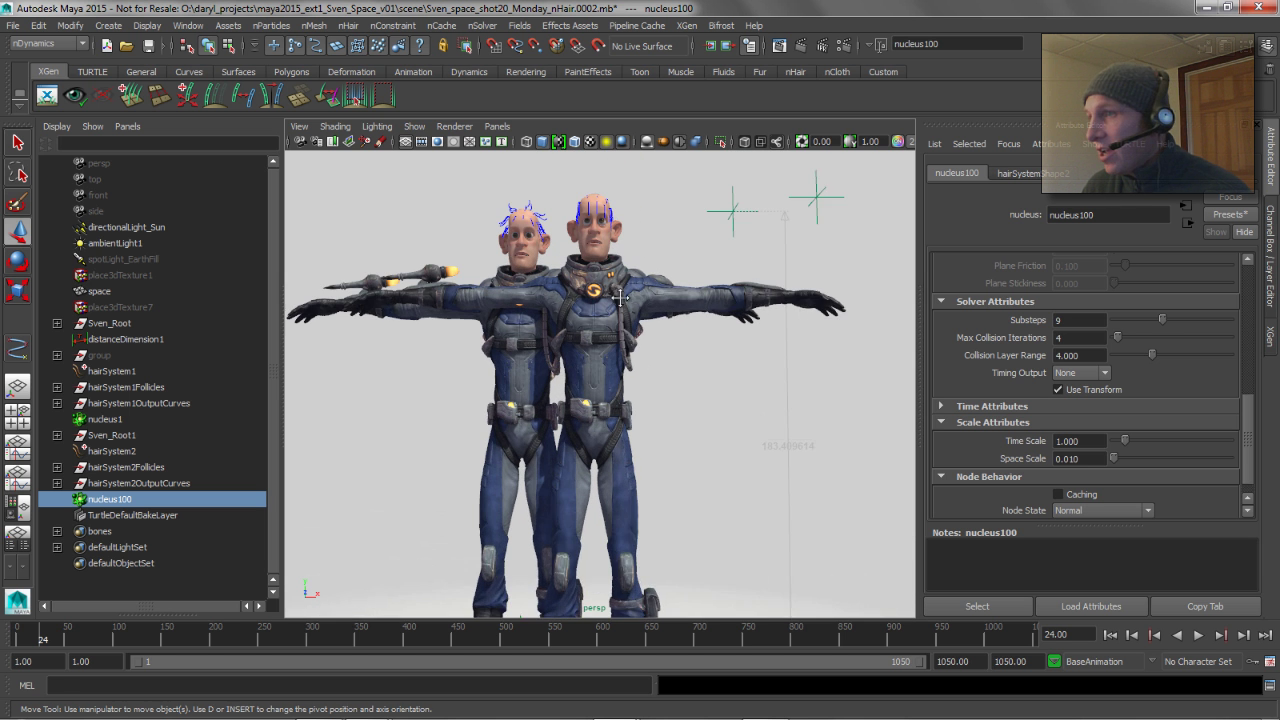
{"action": "middle_click_drag", "start_coordinate": [700, 400], "coordinate": [726, 456], "text": "alt"}
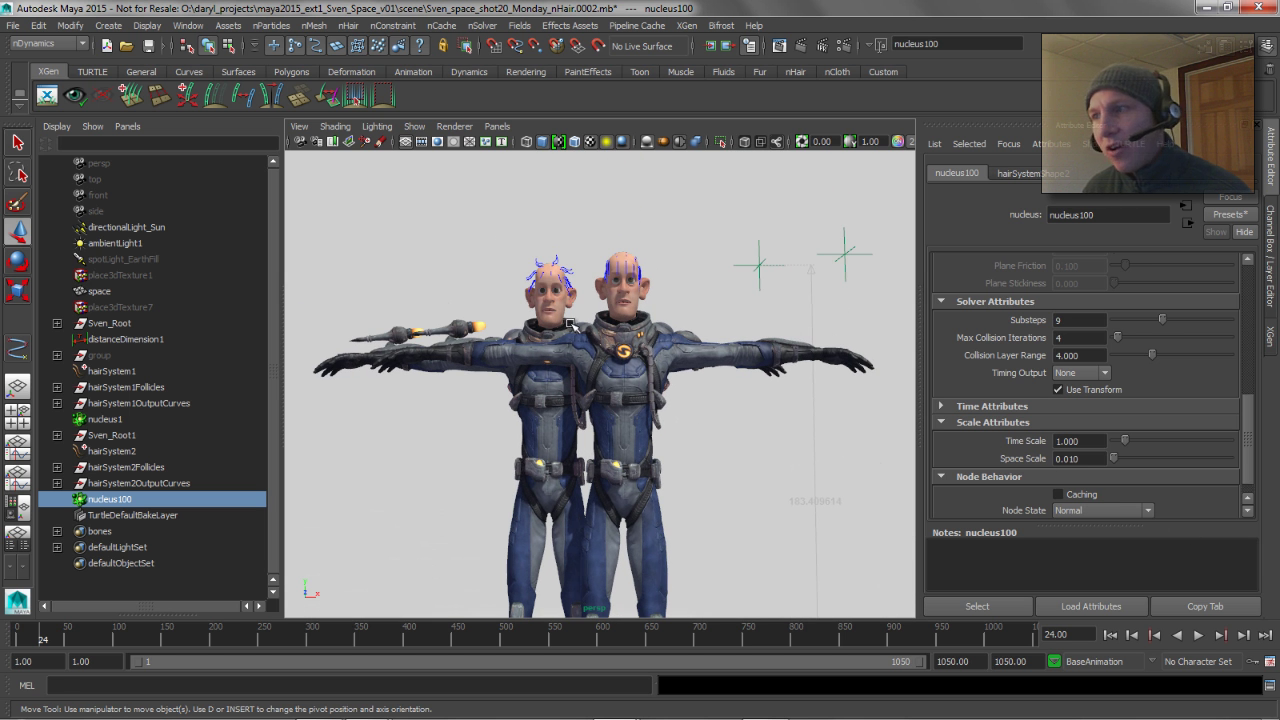
{"action": "left_click_drag", "start_coordinate": [662, 314], "coordinate": [795, 405], "text": "alt"}
{"action": "left_click_drag", "start_coordinate": [514, 346], "coordinate": [483, 300], "text": "alt"}
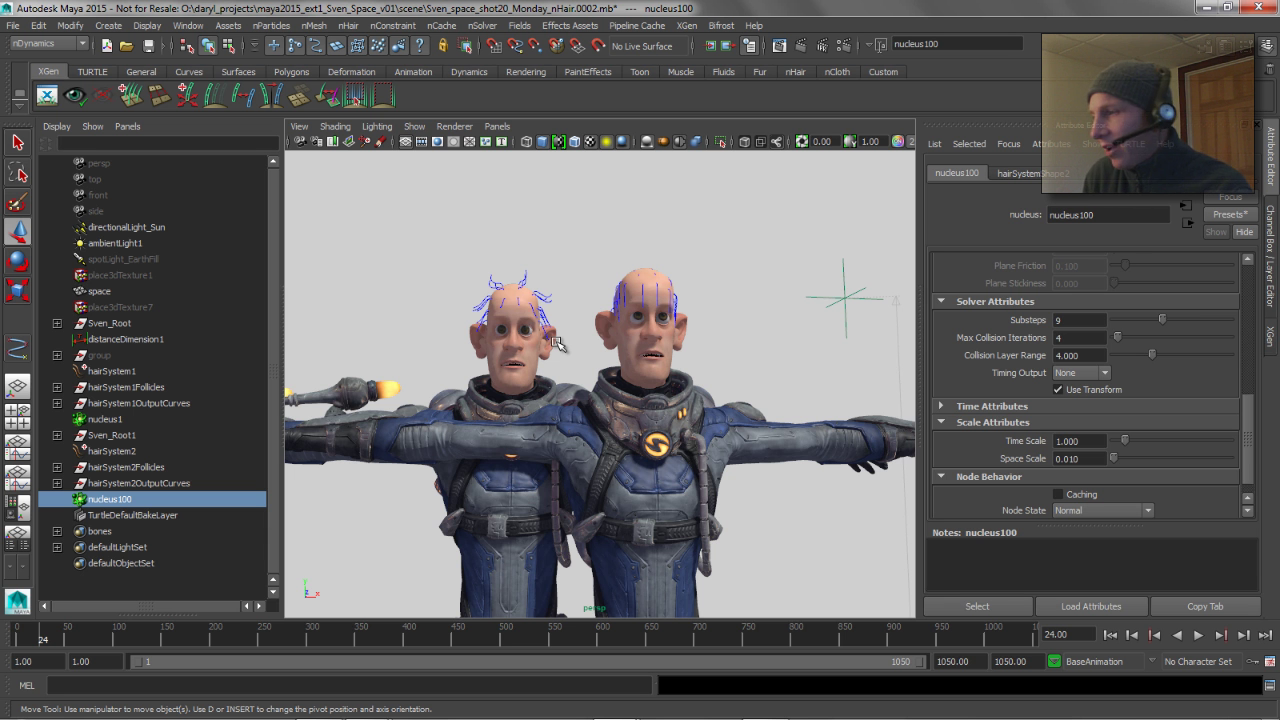
{"action": "mouse_move", "coordinate": [605, 342]}
{"action": "left_mouse_down", "text": "alt"}
{"action": "mouse_move", "coordinate": [586, 363]}
{"action": "mouse_move", "coordinate": [437, 371]}
{"action": "mouse_move", "coordinate": [640, 365]}
{"action": "mouse_move", "coordinate": [594, 362]}
{"action": "left_mouse_up", "text": "alt"}
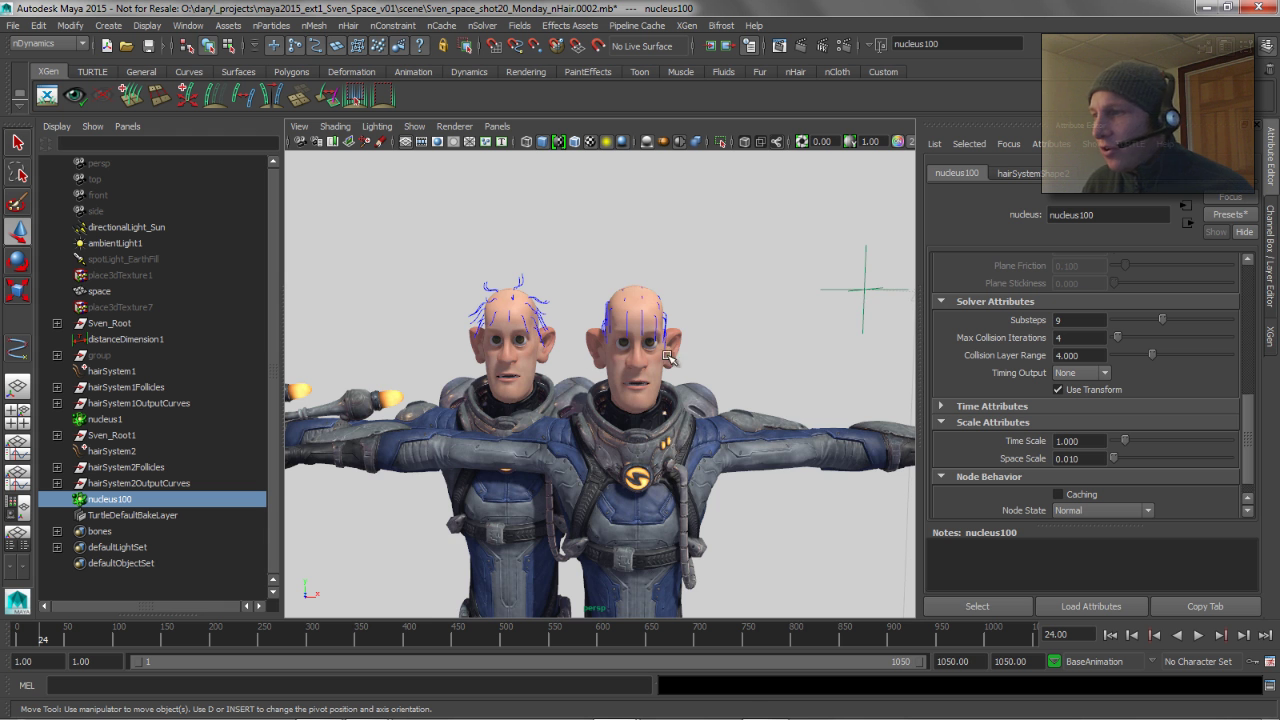
{"action": "left_click_drag", "start_coordinate": [705, 343], "coordinate": [648, 343], "text": "alt"}
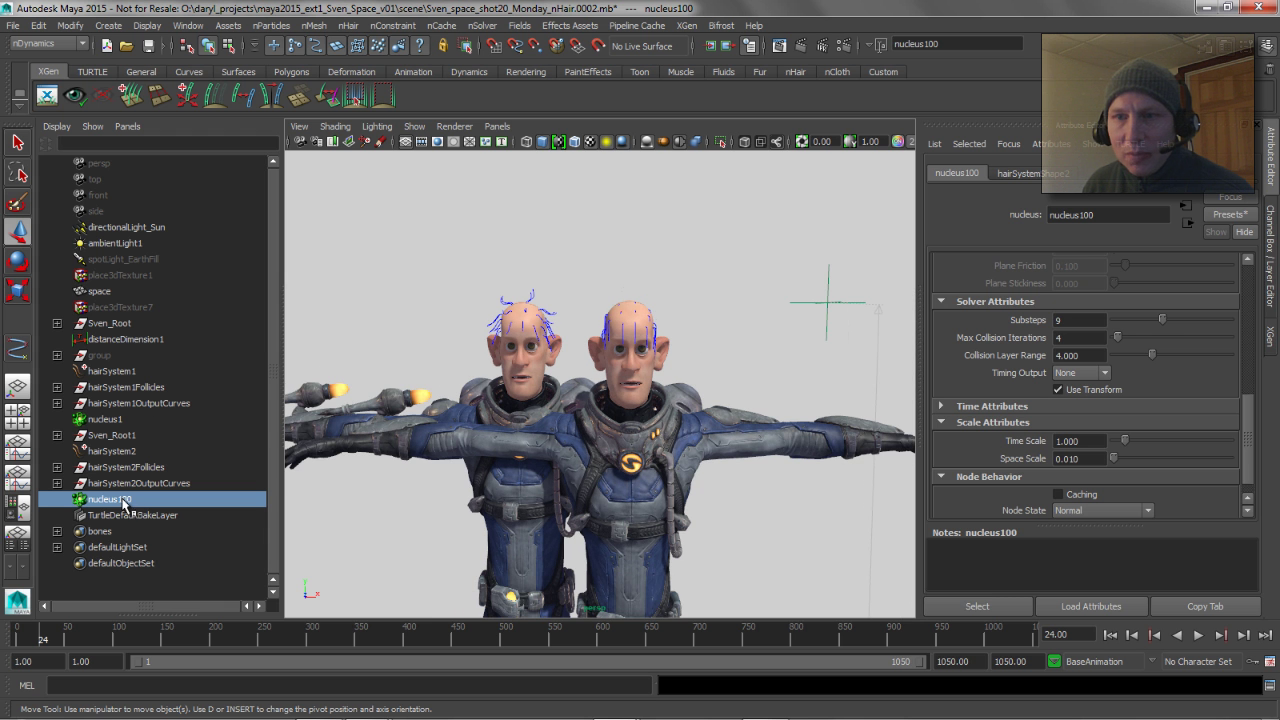
Step: Delete the duplicate character along with both hair systems, their follicles, output curves and nucleus solvers
{"action": "left_click", "coordinate": [121, 371], "text": "shift"}
{"action": "key", "text": "Delete"}
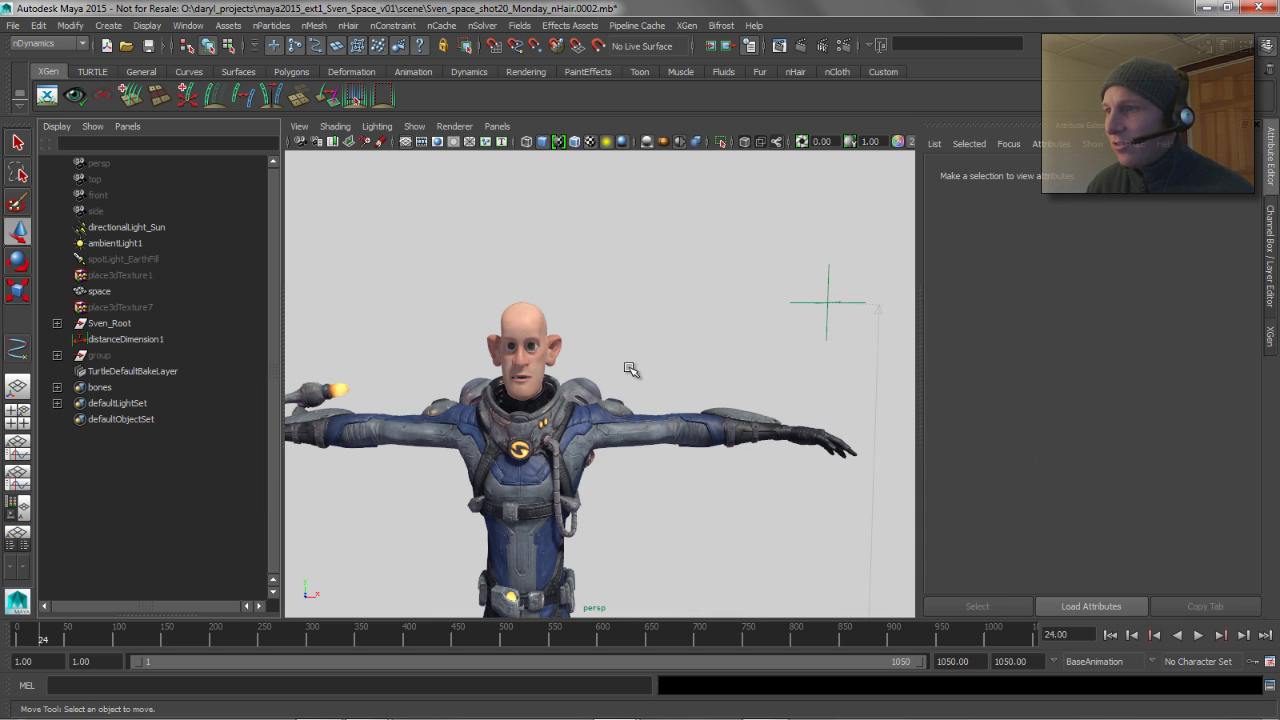
Step: Select the remaining character's scalp mesh and inspect it in a close three-quarter view of the head
{"action": "left_click_drag", "start_coordinate": [631, 371], "coordinate": [600, 366], "text": "alt"}
{"action": "left_click", "coordinate": [522, 312]}
{"action": "middle_click_drag", "start_coordinate": [423, 328], "coordinate": [523, 390], "text": "alt"}
{"action": "right_click_drag", "start_coordinate": [522, 390], "coordinate": [862, 393], "text": "alt"}
{"action": "middle_click_drag", "start_coordinate": [716, 408], "coordinate": [670, 358], "text": "alt"}
{"action": "left_click_drag", "start_coordinate": [670, 360], "coordinate": [599, 361], "text": "alt"}
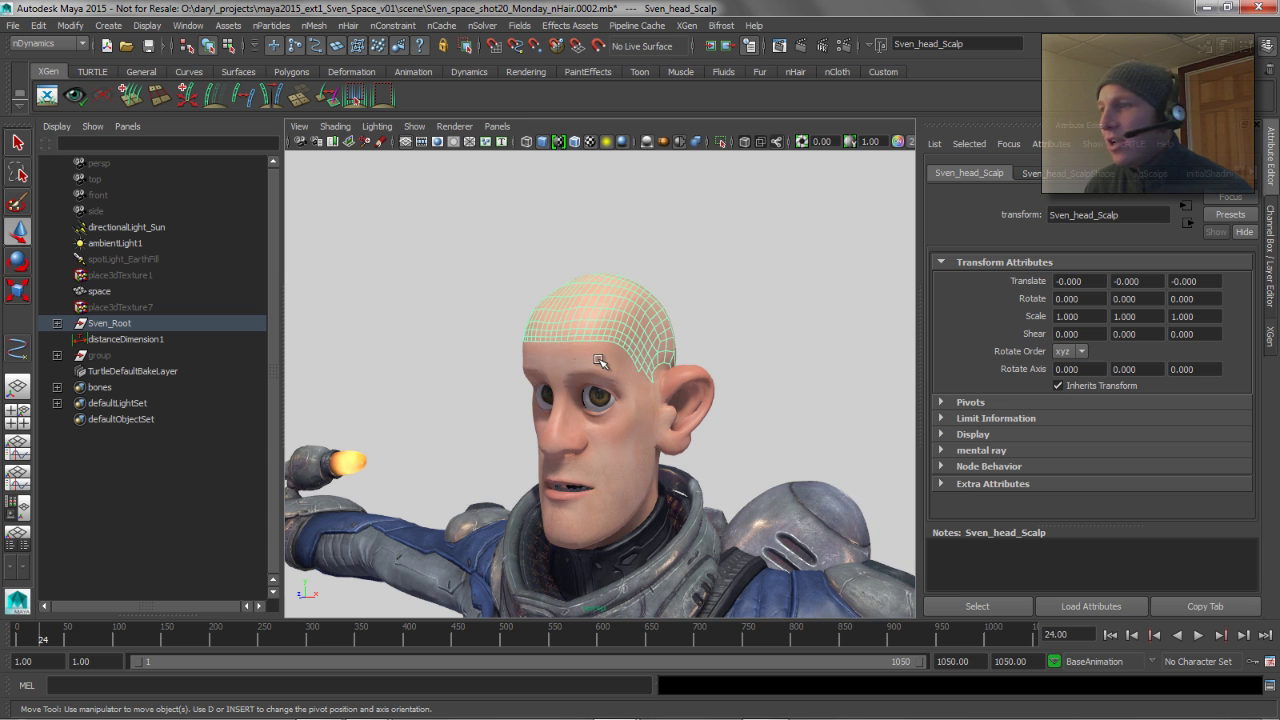
Step: Unhide the group containing the spiky hair curves on the character's head
{"action": "left_click", "coordinate": [204, 356]}
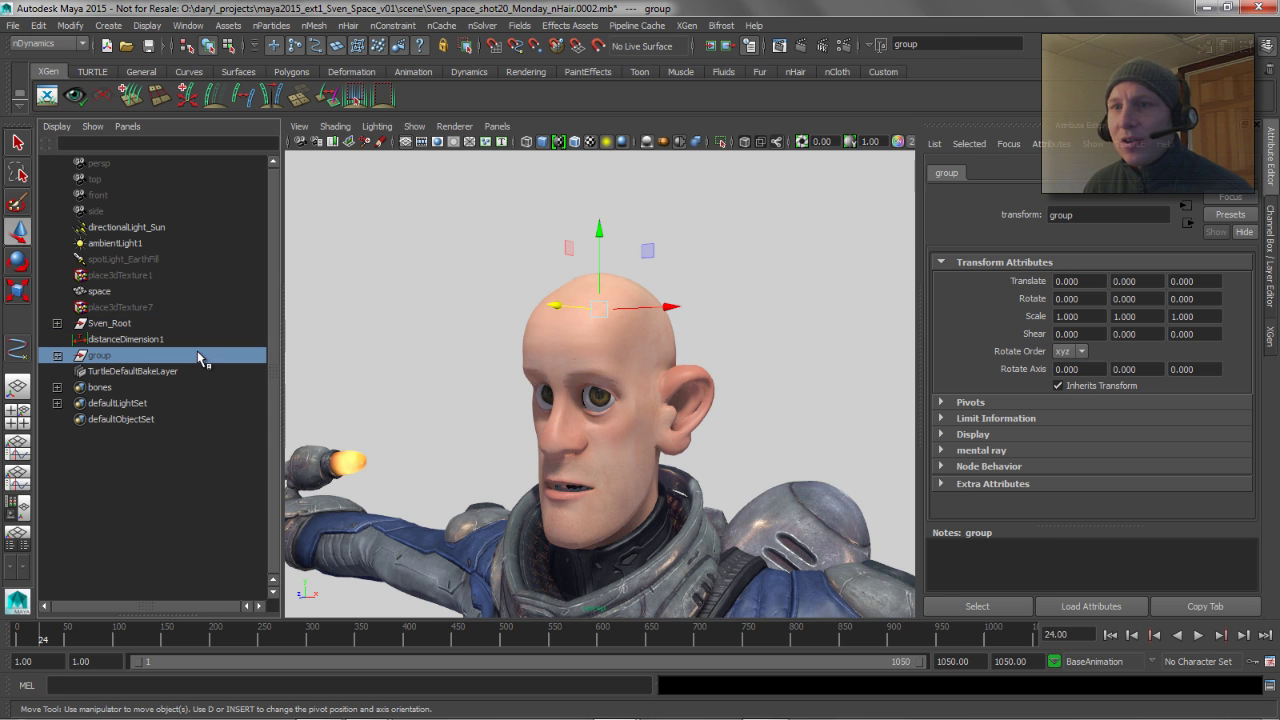
{"action": "left_click", "coordinate": [108, 26]}
{"action": "left_click", "coordinate": [147, 26]}
{"action": "left_click", "coordinate": [147, 26]}
{"action": "left_click", "coordinate": [158, 126]}
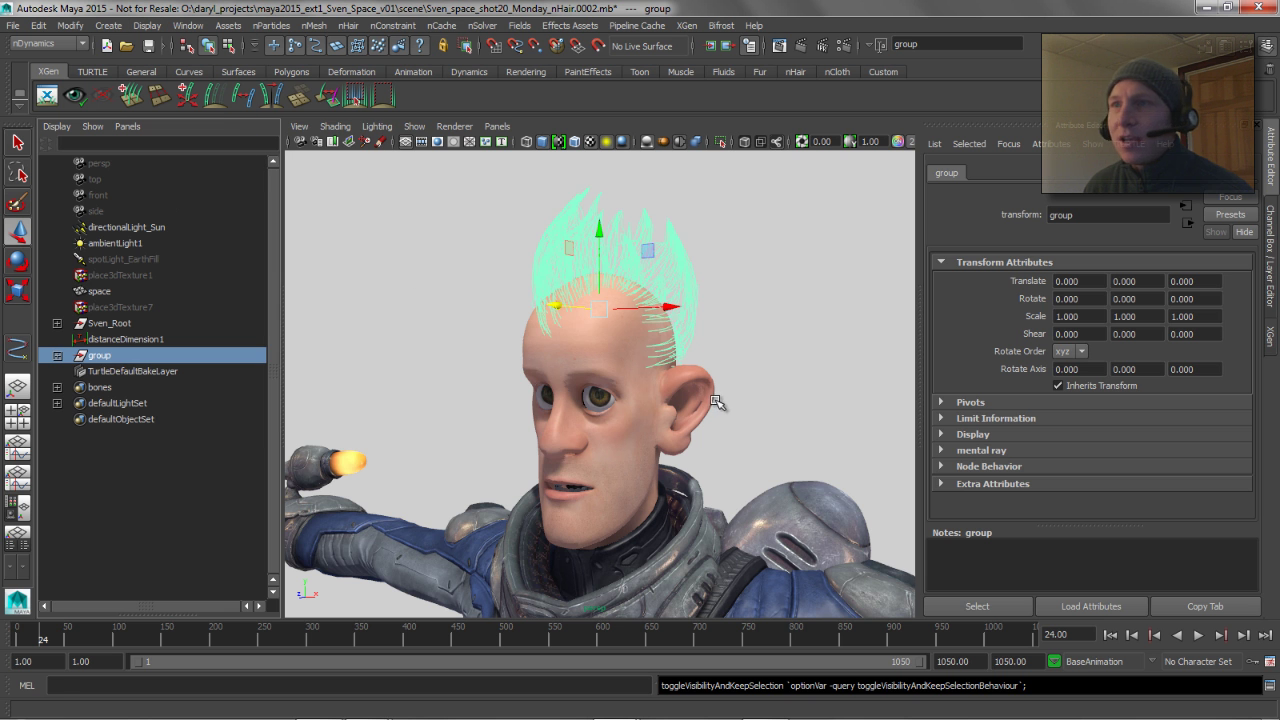
Step: Deselect the group and examine the styled hair curves around the scalp up close
{"action": "left_click_drag", "start_coordinate": [657, 386], "coordinate": [603, 375], "text": "alt"}
{"action": "left_click", "coordinate": [700, 323]}
{"action": "left_click_drag", "start_coordinate": [700, 323], "coordinate": [570, 318], "text": "alt"}
{"action": "middle_click_drag", "start_coordinate": [548, 360], "coordinate": [523, 462], "text": "alt"}
{"action": "right_click_drag", "start_coordinate": [523, 462], "coordinate": [689, 469], "text": "alt"}
{"action": "left_click_drag", "start_coordinate": [540, 440], "coordinate": [681, 462], "text": "alt"}
{"action": "left_click_drag", "start_coordinate": [622, 408], "coordinate": [584, 400], "text": "alt"}
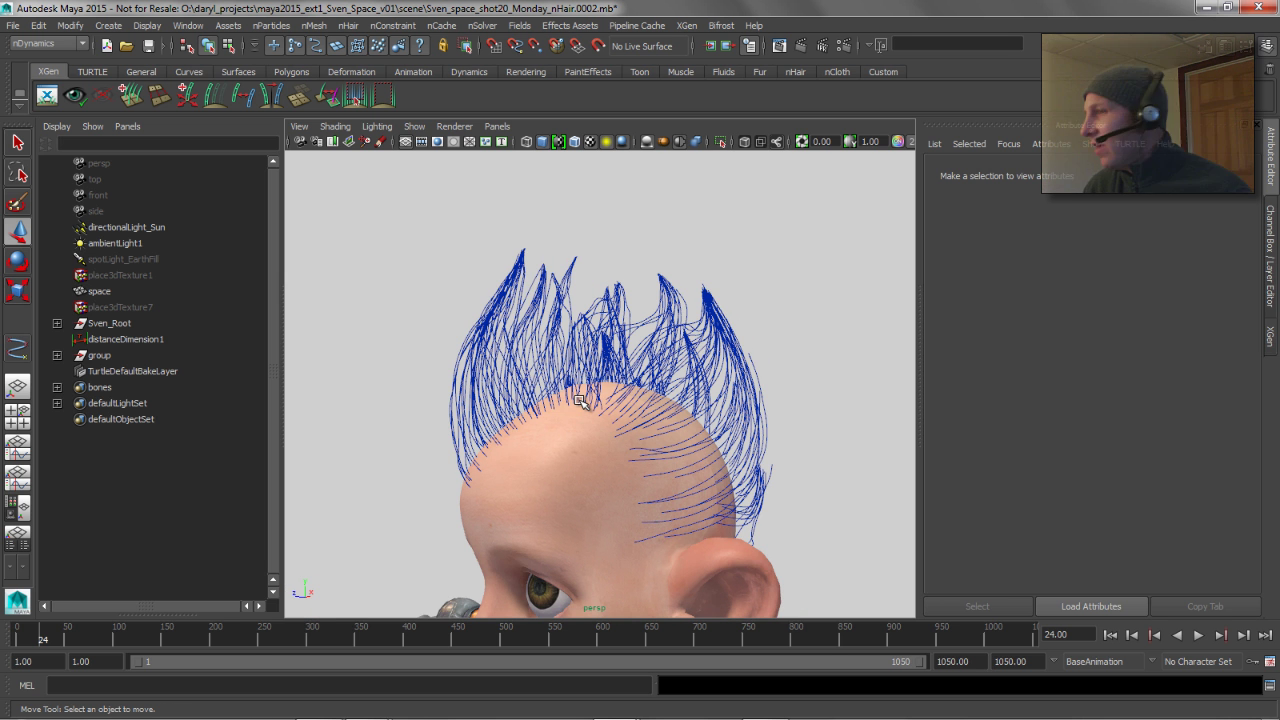
{"action": "left_click_drag", "start_coordinate": [622, 410], "coordinate": [688, 368], "text": "alt"}
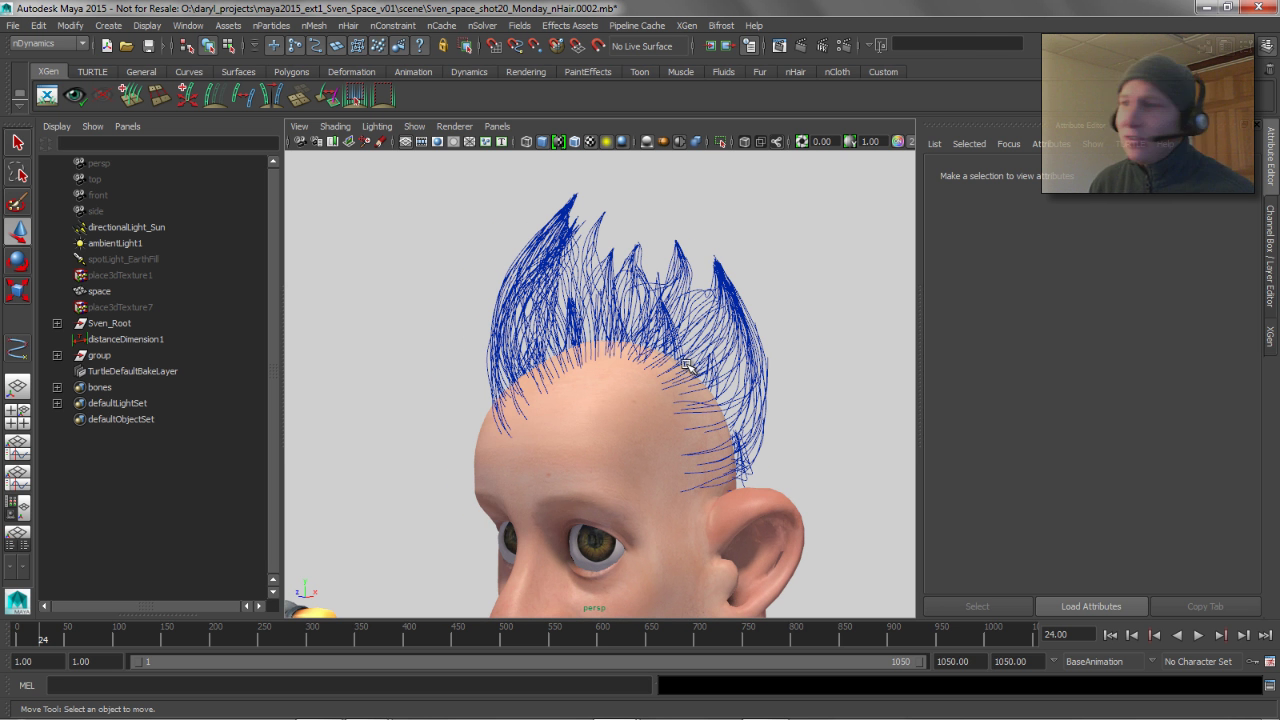
Step: Create an XGen description on the scalp mesh with splines, generated in uniform rows and columns and controlled by placed and shaped guides
{"action": "left_click", "coordinate": [597, 398]}
{"action": "left_click", "coordinate": [47, 97]}
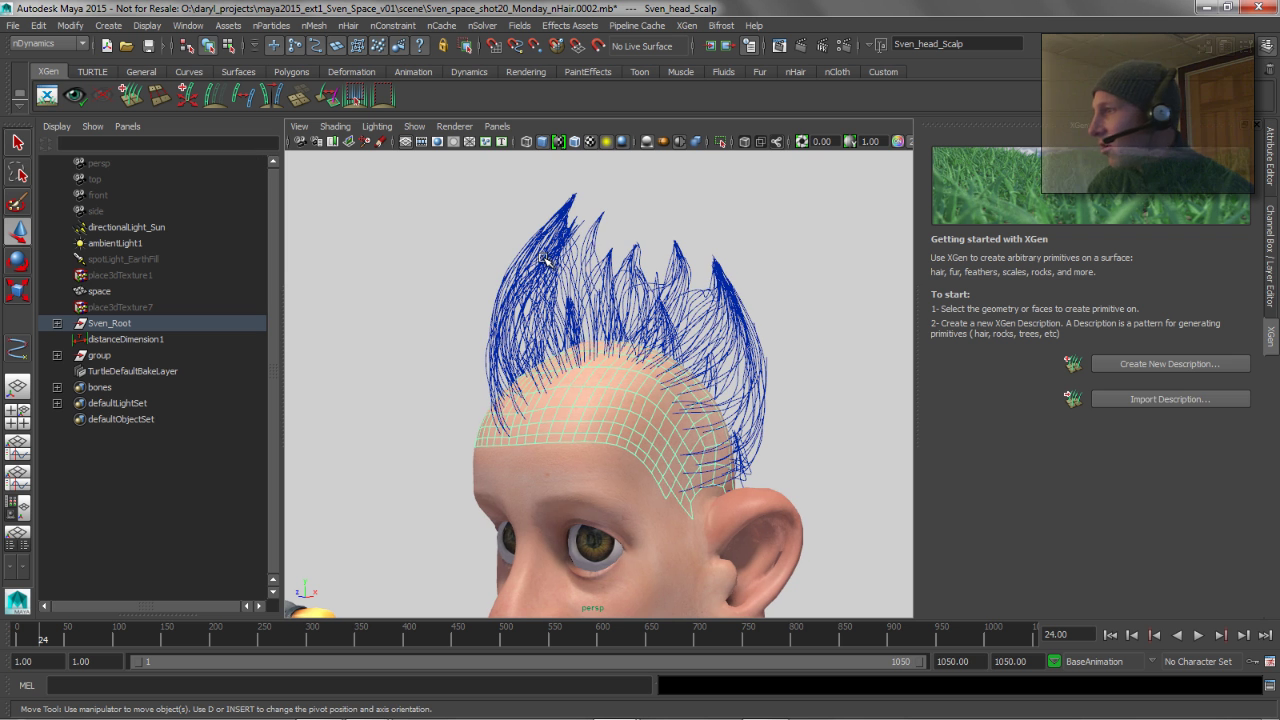
{"action": "left_click", "coordinate": [1152, 365]}
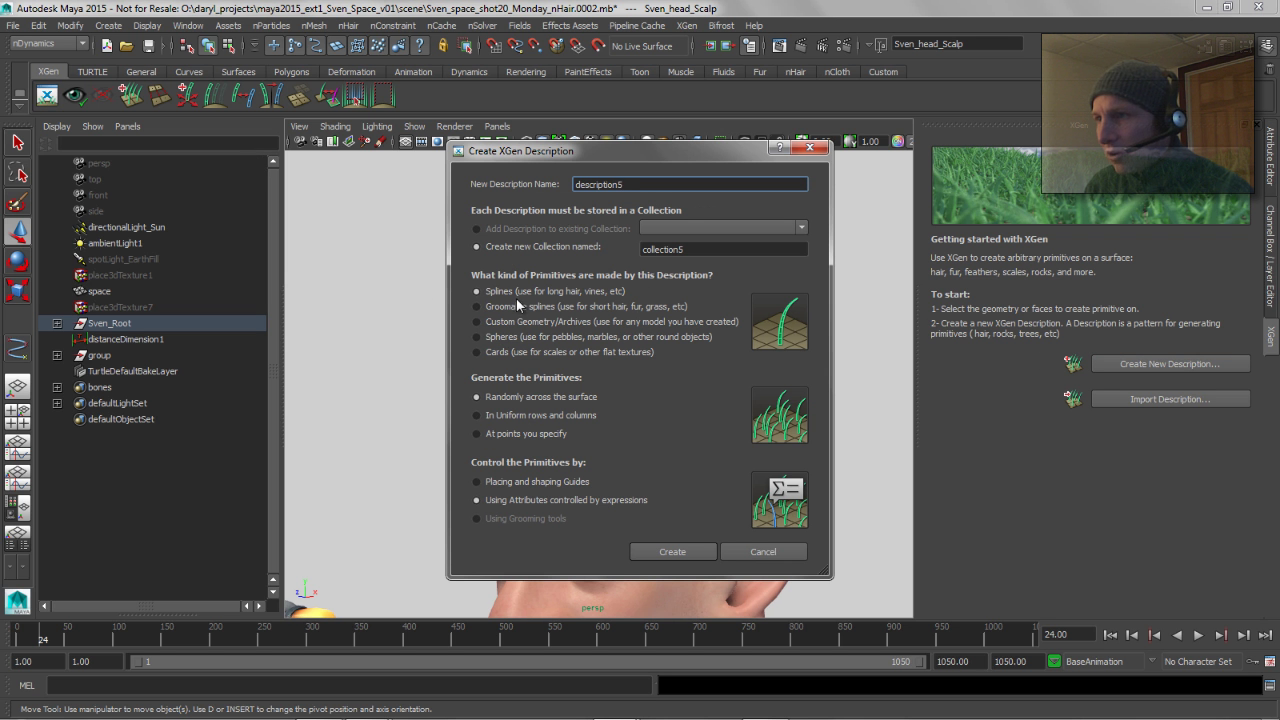
{"action": "left_click", "coordinate": [600, 414]}
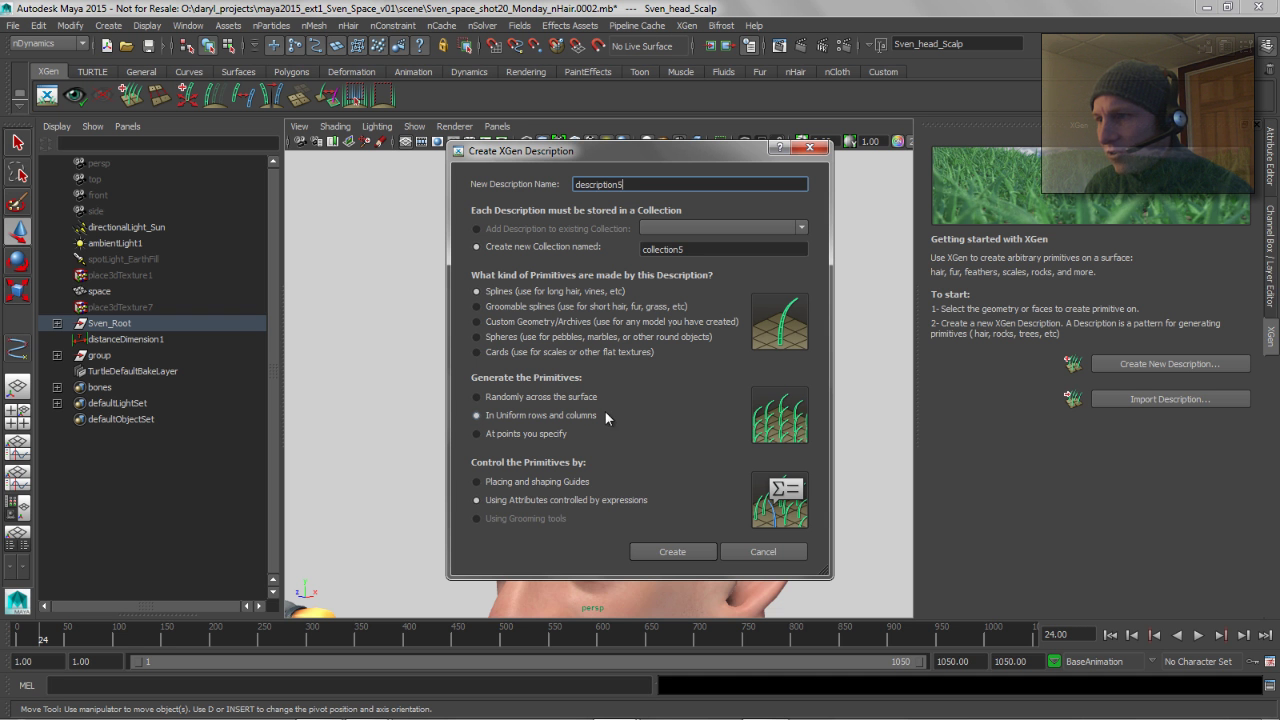
{"action": "left_click", "coordinate": [500, 483]}
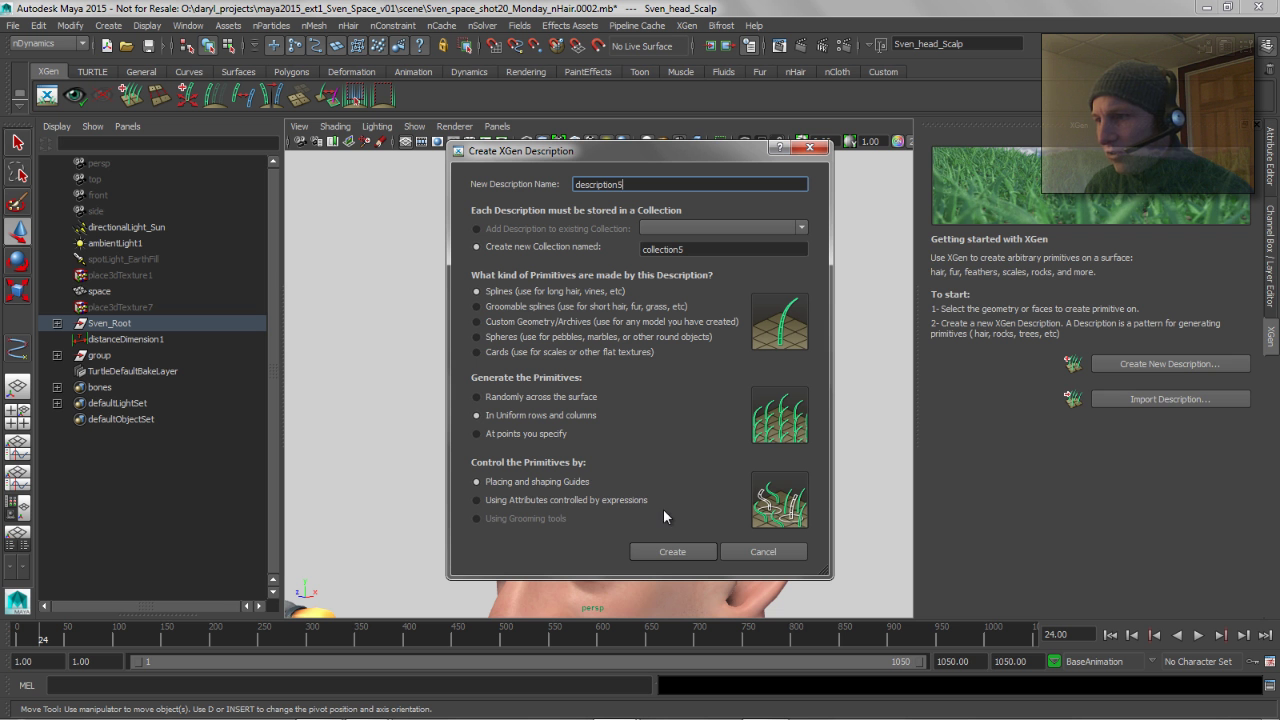
{"action": "left_click", "coordinate": [664, 552]}
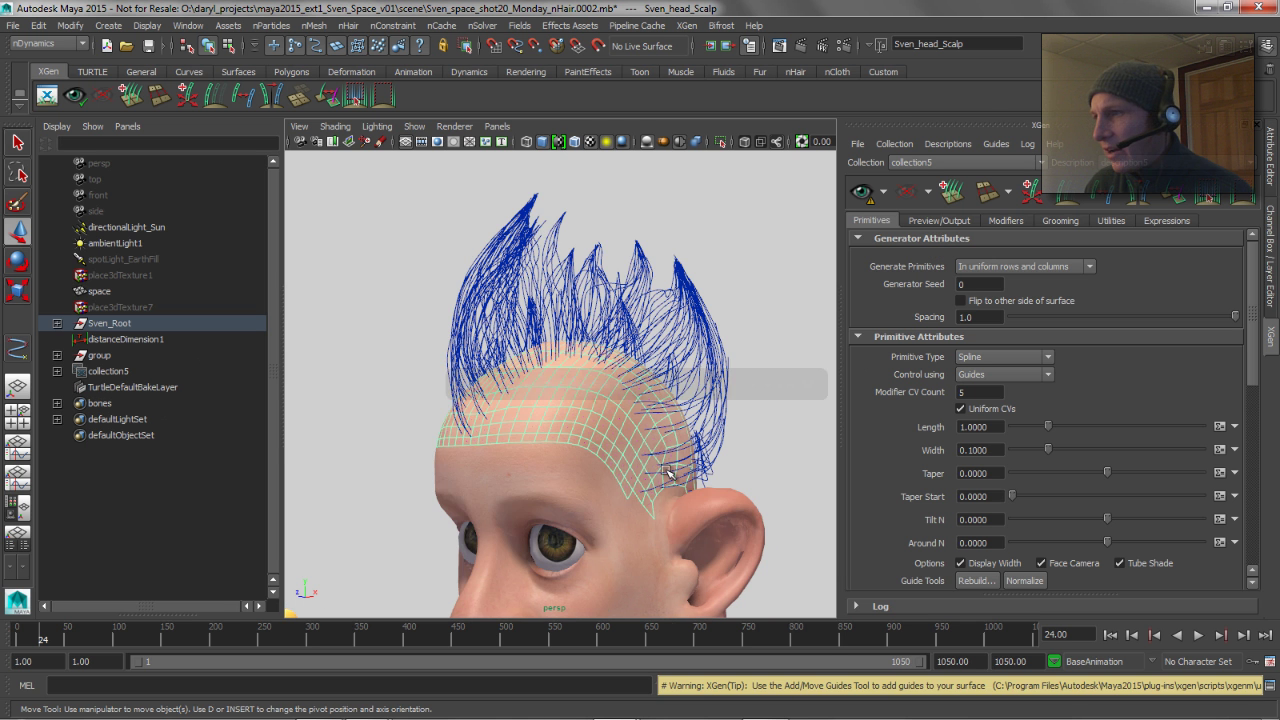
Step: Convert the grouped hair curves on the head into guides for description5, using base proximity and deleting the original curves
{"action": "left_click_drag", "start_coordinate": [644, 446], "coordinate": [614, 457], "text": "alt"}
{"action": "left_click", "coordinate": [757, 228]}
{"action": "left_click_drag", "start_coordinate": [627, 268], "coordinate": [596, 274], "text": "alt"}
{"action": "left_click", "coordinate": [99, 356]}
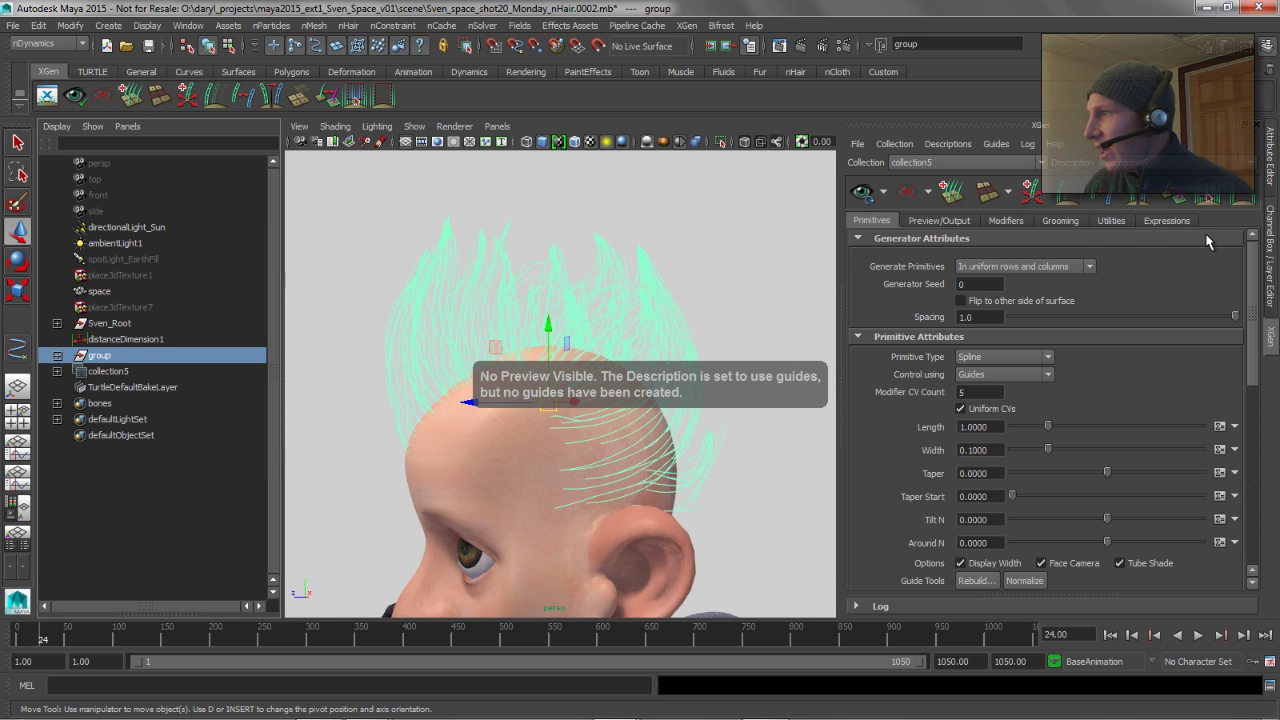
{"action": "left_click", "coordinate": [1112, 224]}
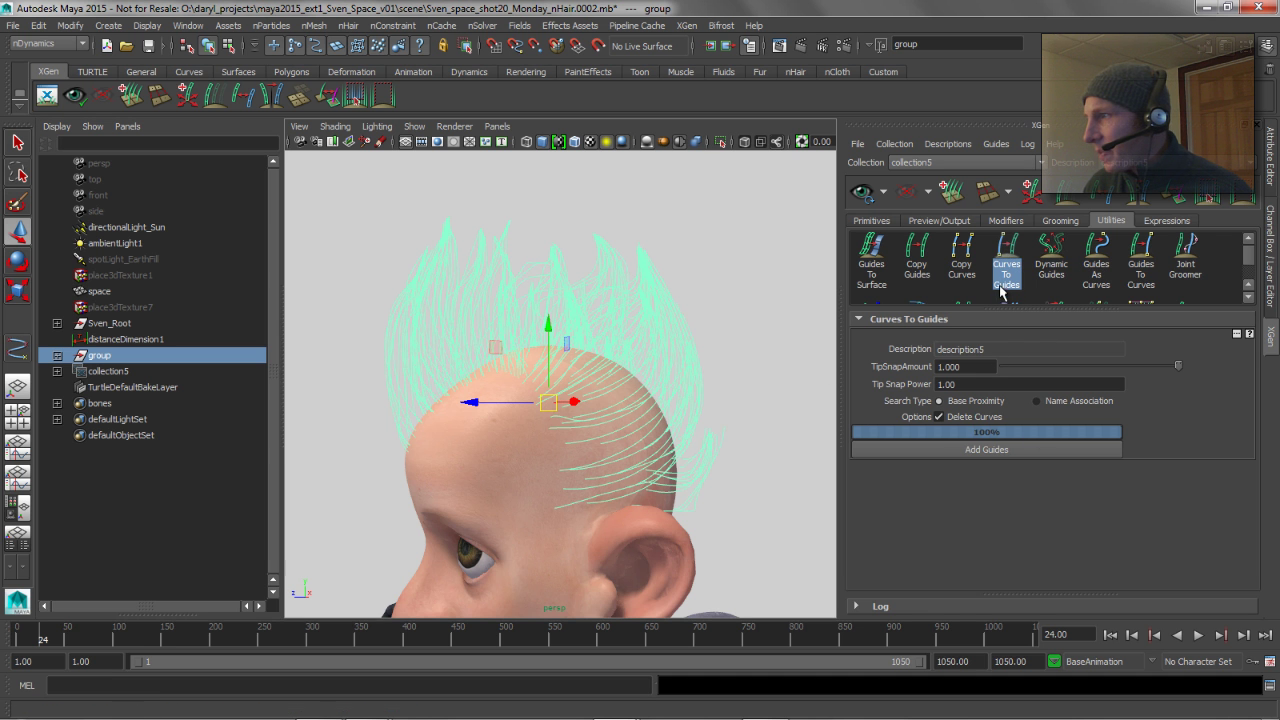
{"action": "left_click", "coordinate": [958, 456]}
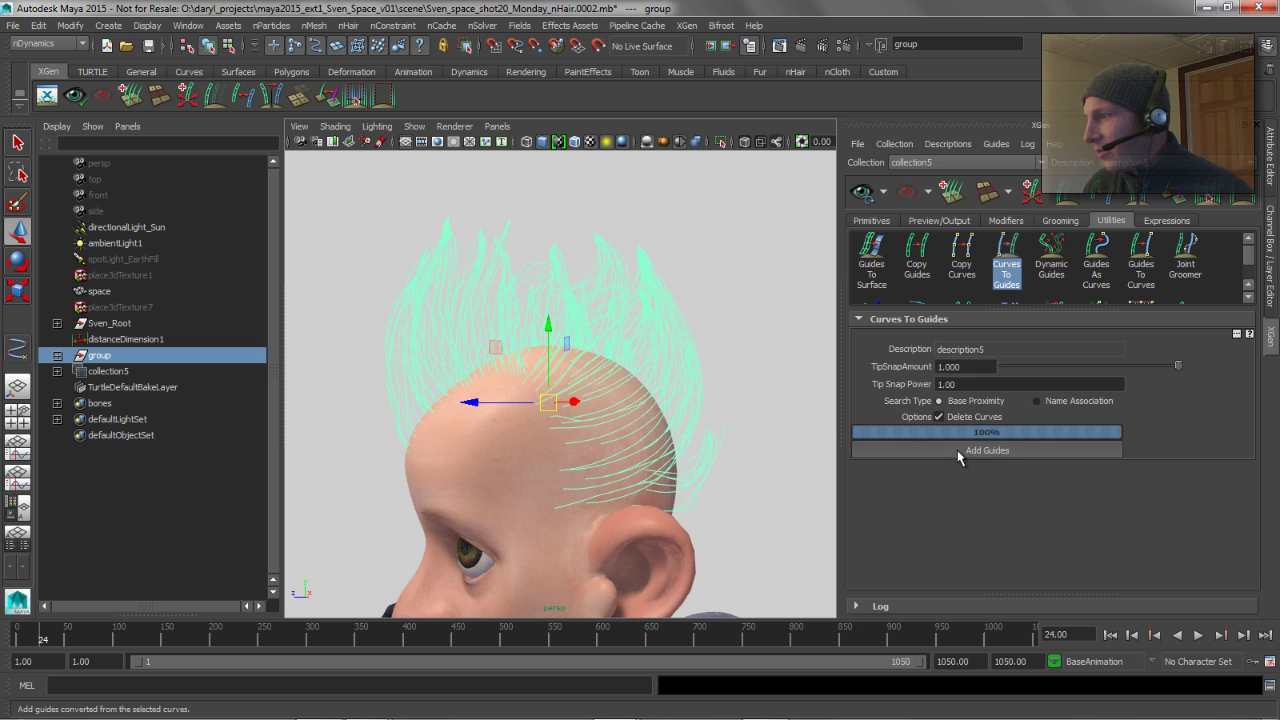
{"action": "left_click", "coordinate": [474, 428]}
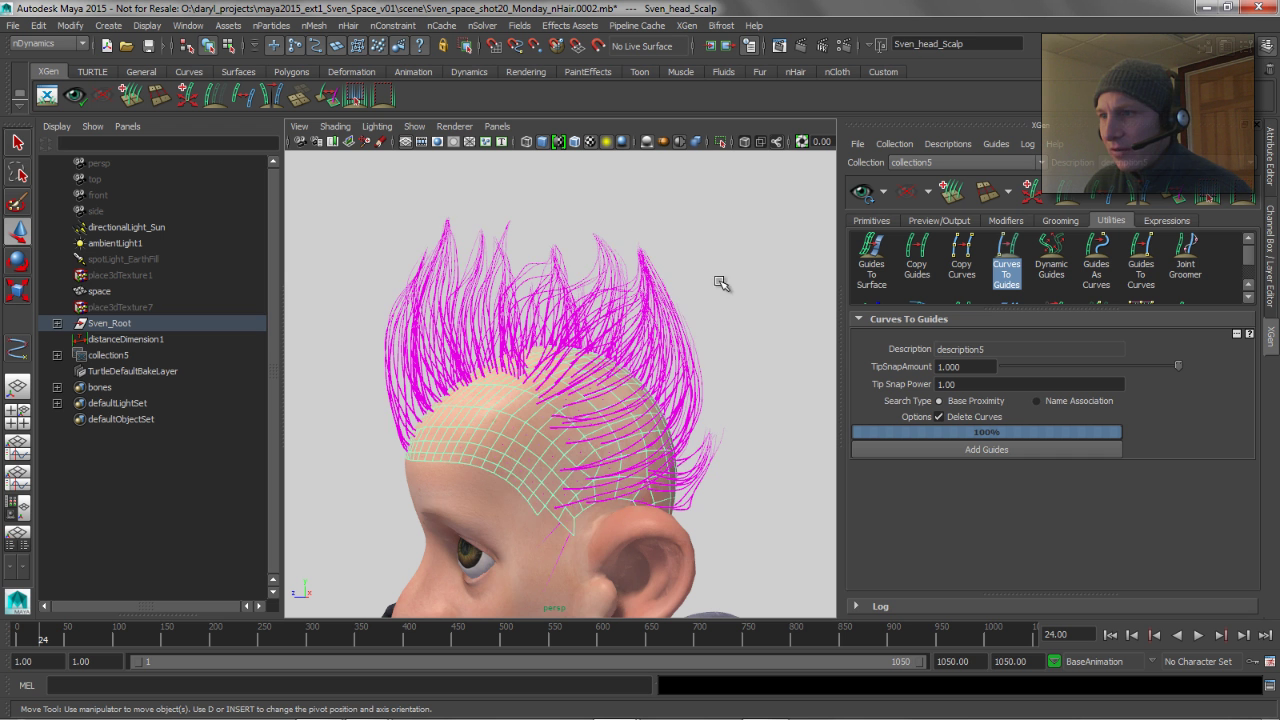
{"action": "left_click", "coordinate": [805, 240]}
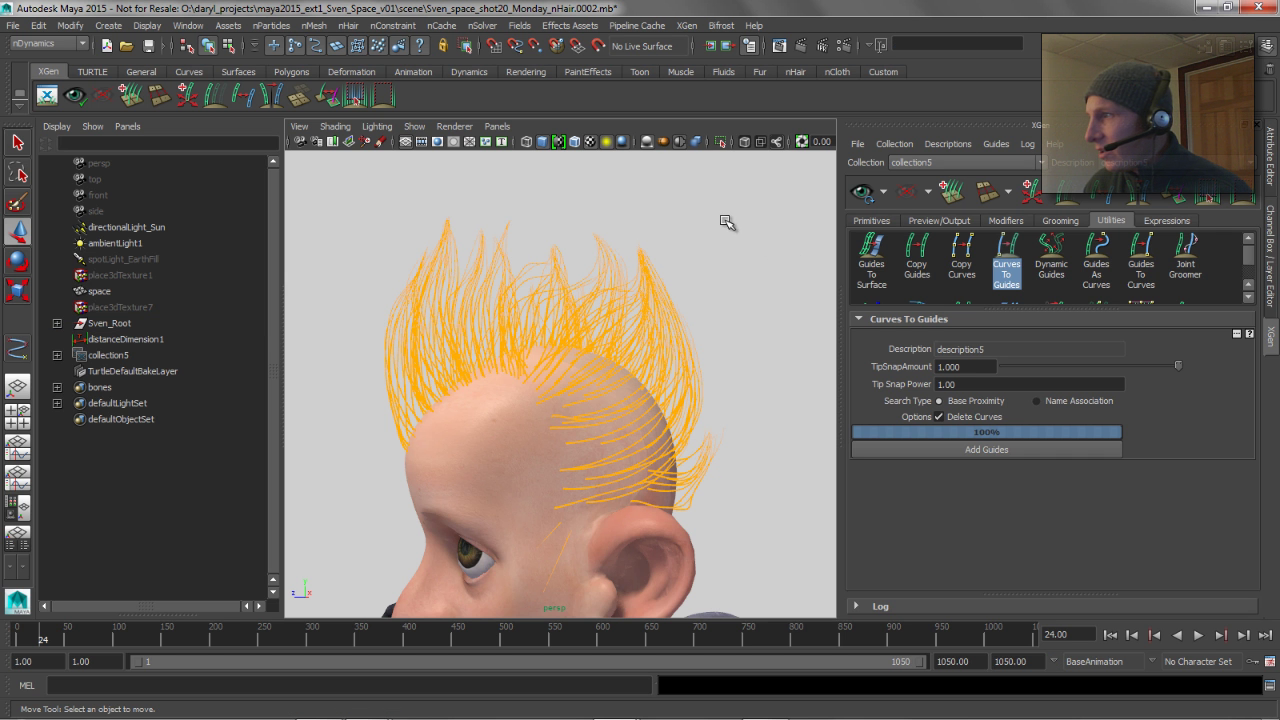
{"action": "key", "text": "alt"}
{"action": "left_click_drag", "start_coordinate": [611, 241], "coordinate": [620, 242], "text": "alt"}
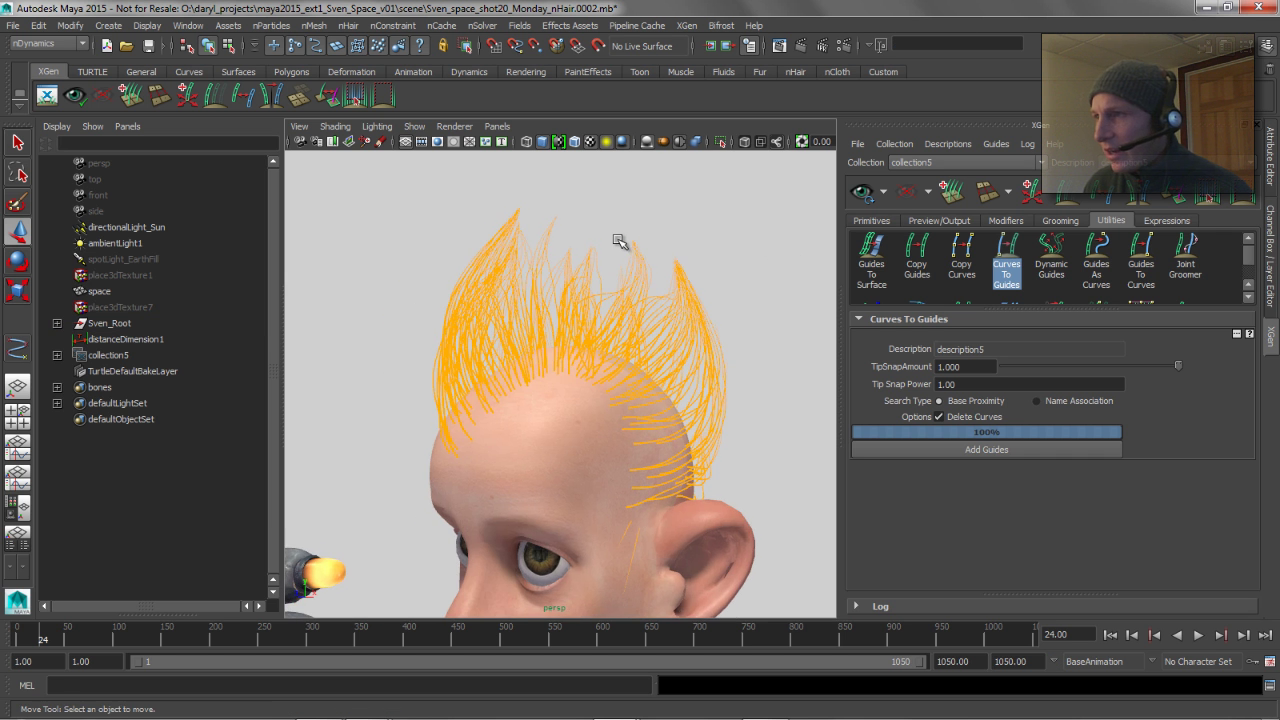
Step: Generate the XGen preview, examine the hair around the head, and clear the preview
{"action": "left_click", "coordinate": [861, 191]}
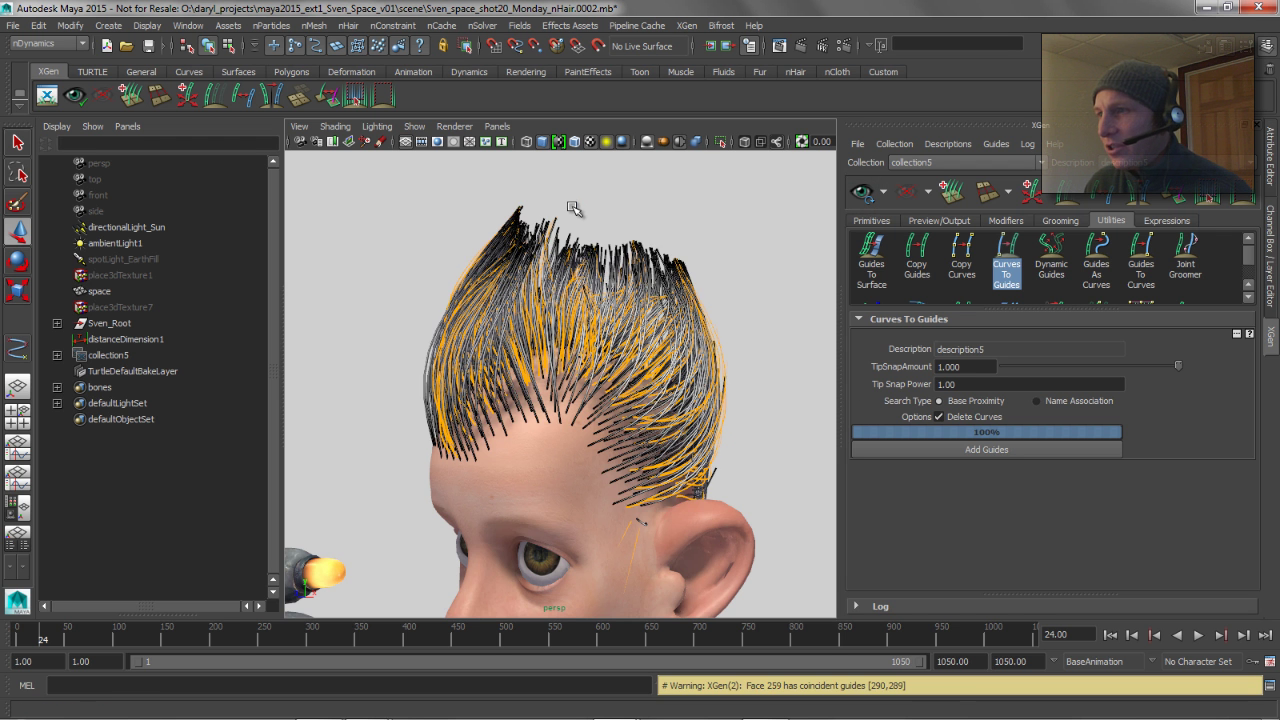
{"action": "left_click_drag", "start_coordinate": [573, 207], "coordinate": [550, 250], "text": "alt"}
{"action": "left_click_drag", "start_coordinate": [662, 302], "coordinate": [676, 286], "text": "alt"}
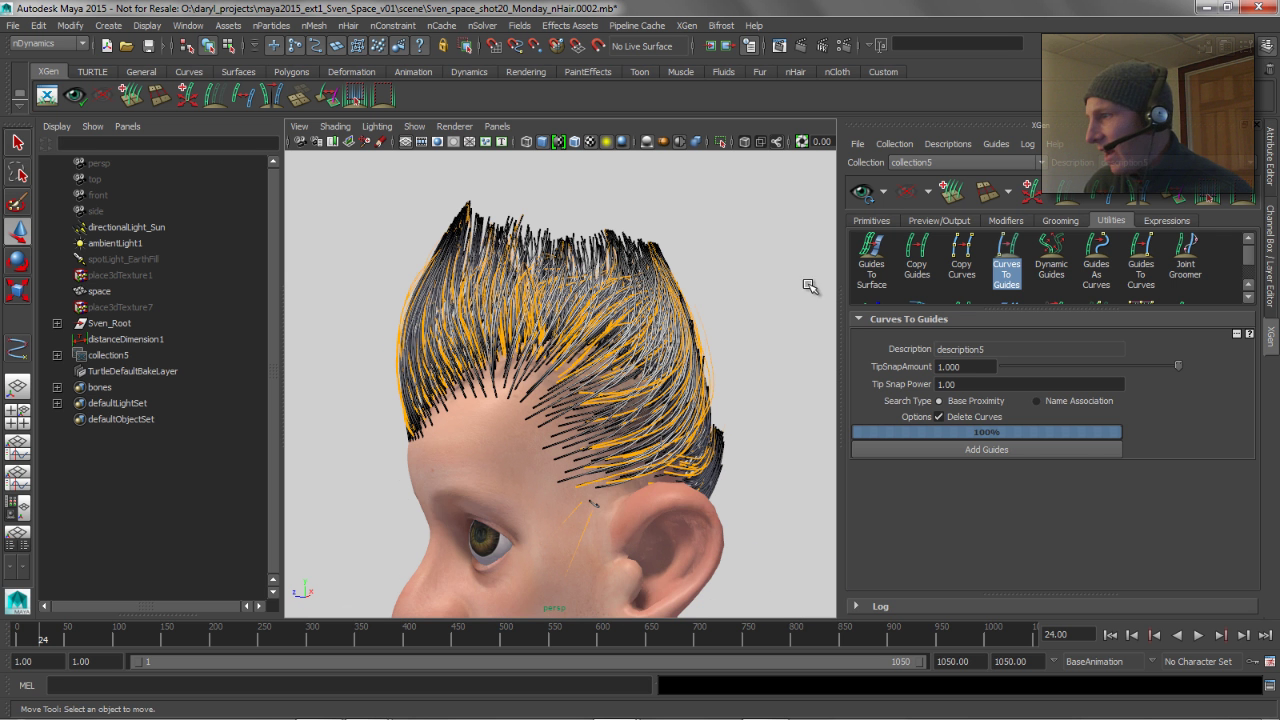
{"action": "left_click_drag", "start_coordinate": [476, 298], "coordinate": [497, 296], "text": "alt"}
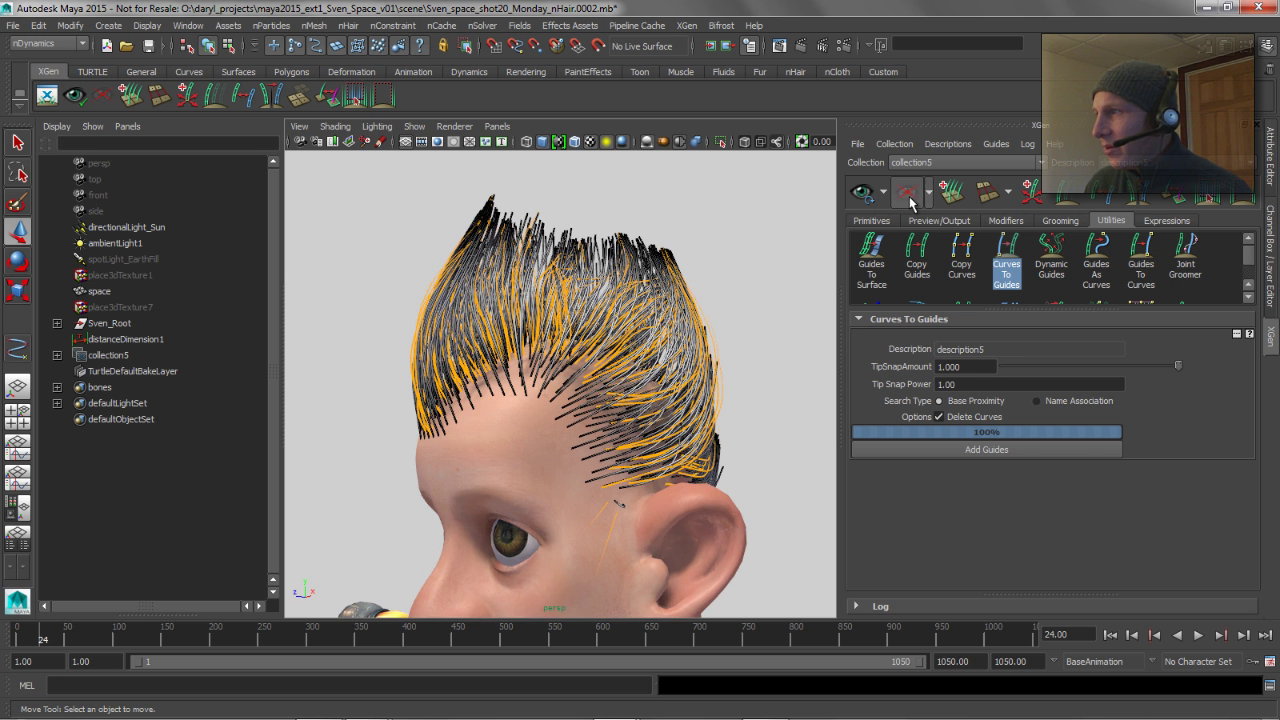
{"action": "left_click", "coordinate": [907, 198]}
{"action": "left_click_drag", "start_coordinate": [672, 241], "coordinate": [740, 243], "text": "alt"}
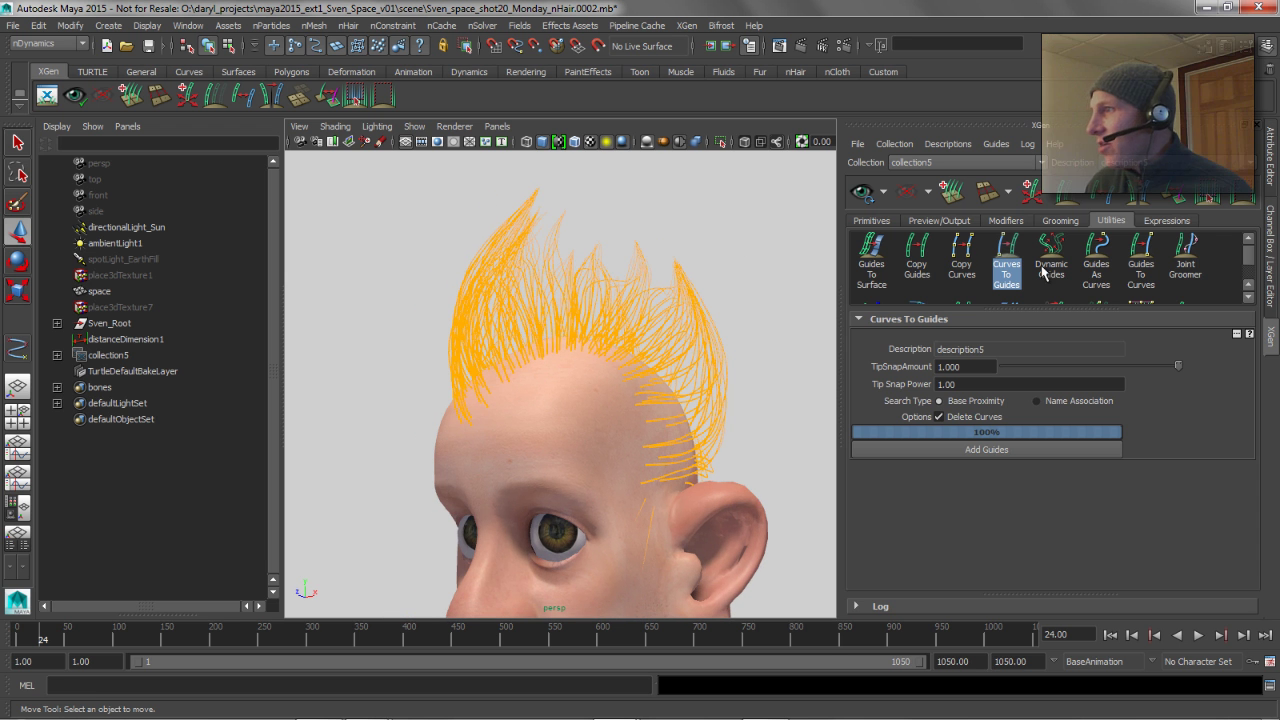
Step: Enable live guide animation and create a hair system from the guides with NURBS curve output, surface attachment and exact shape match
{"action": "left_click", "coordinate": [871, 221]}
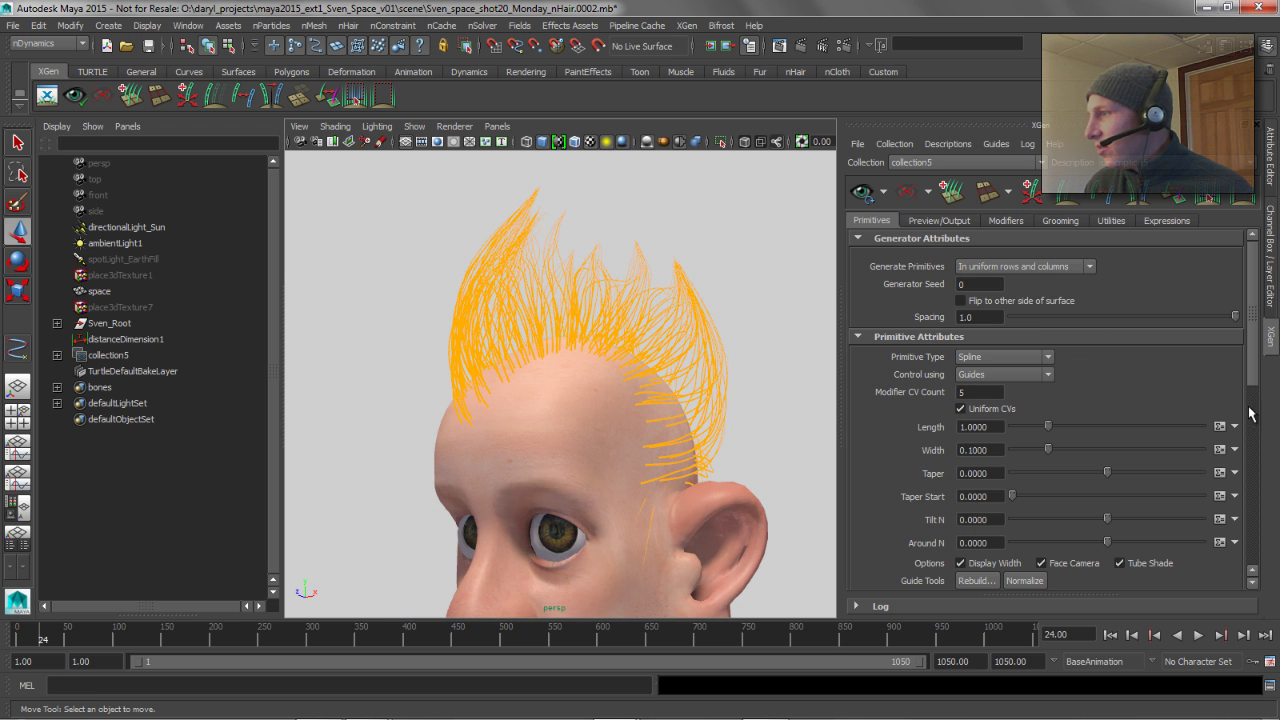
{"action": "left_click_drag", "start_coordinate": [1254, 372], "coordinate": [1230, 490]}
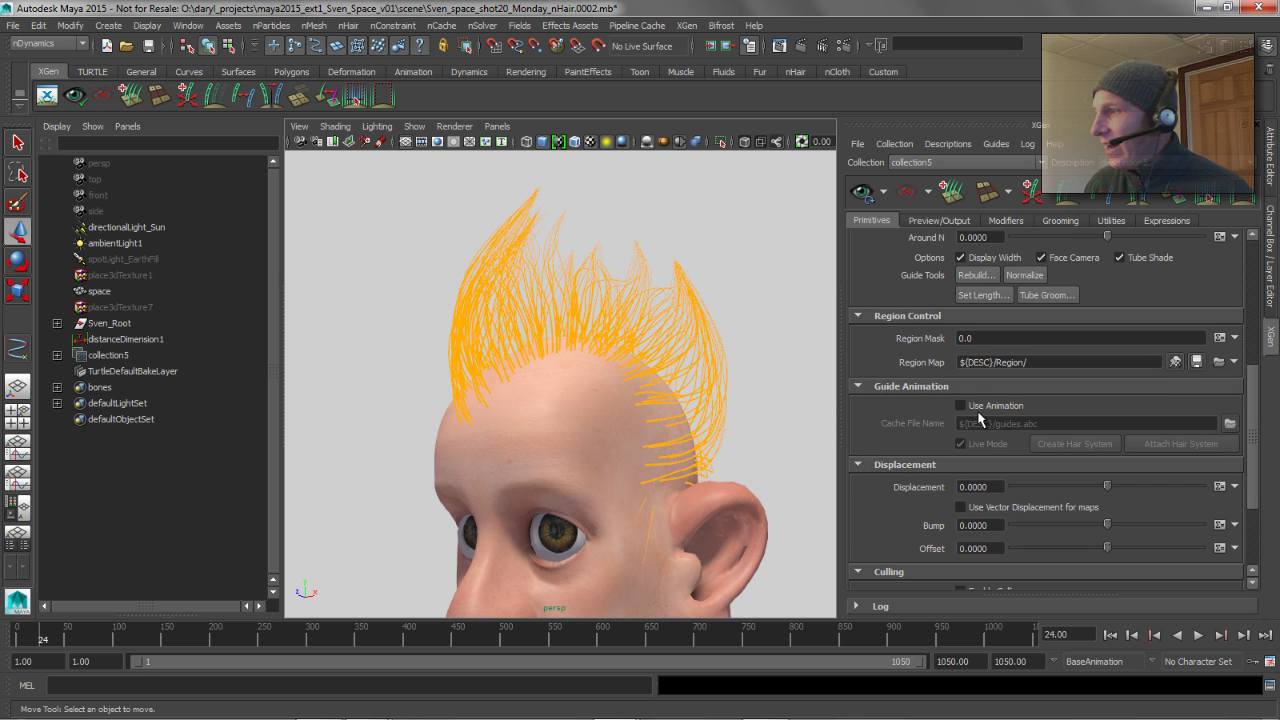
{"action": "left_click", "coordinate": [960, 405]}
{"action": "left_click_drag", "start_coordinate": [595, 374], "coordinate": [549, 373], "text": "alt"}
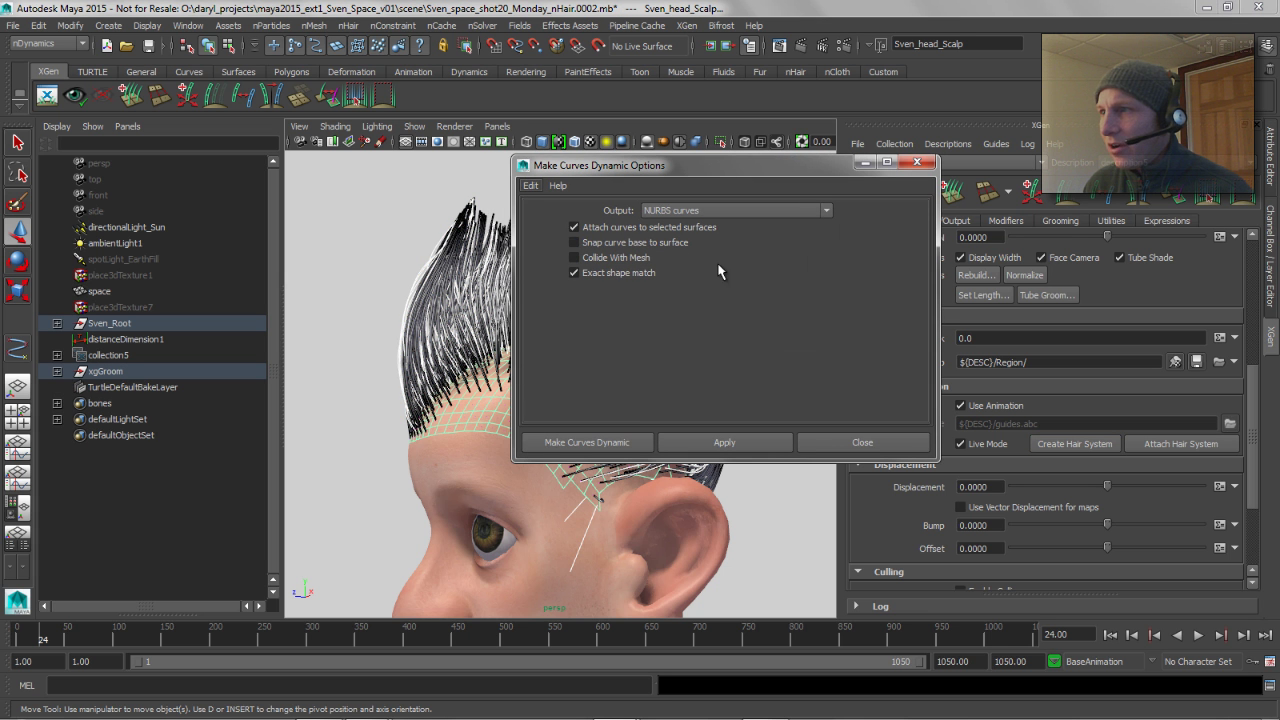
{"action": "left_click", "coordinate": [580, 446]}
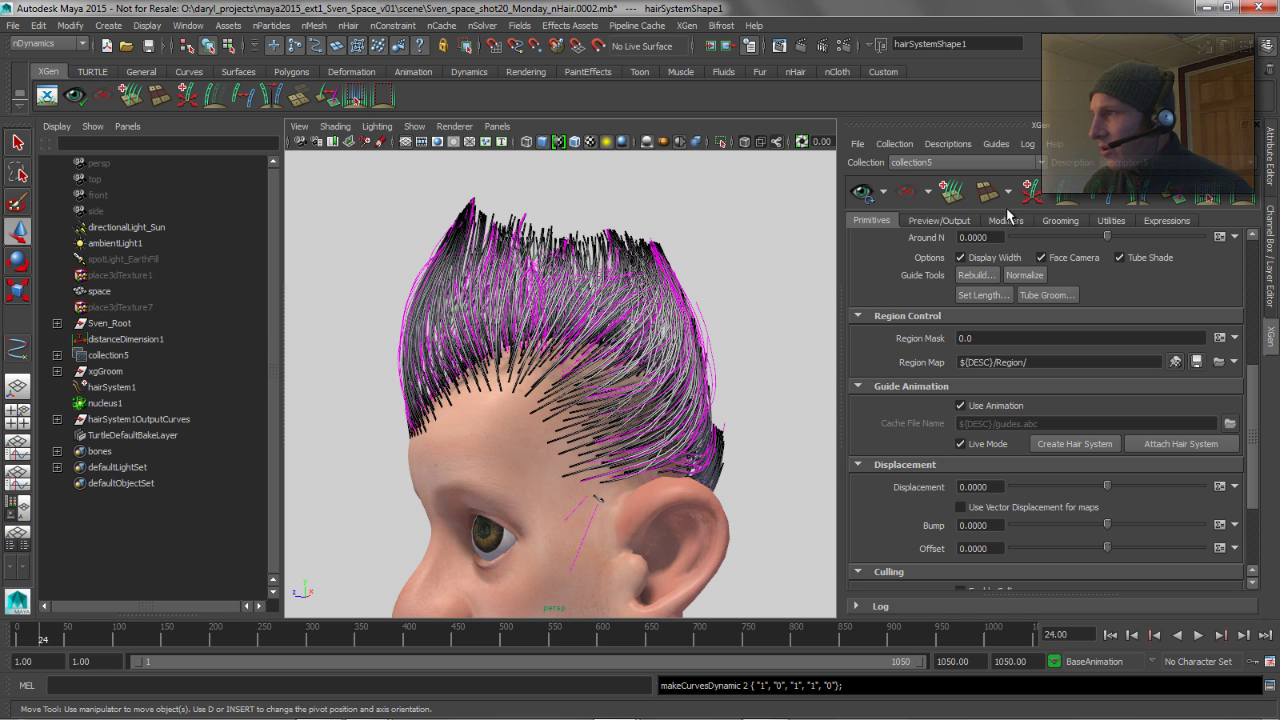
Step: Clear the XGen preview and play the timeline to check how the dynamic hair curves move
{"action": "left_click", "coordinate": [906, 191]}
{"action": "mouse_move", "coordinate": [612, 325]}
{"action": "left_mouse_down", "text": "alt"}
{"action": "mouse_move", "coordinate": [585, 323]}
{"action": "mouse_move", "coordinate": [620, 330]}
{"action": "left_mouse_up", "text": "alt"}
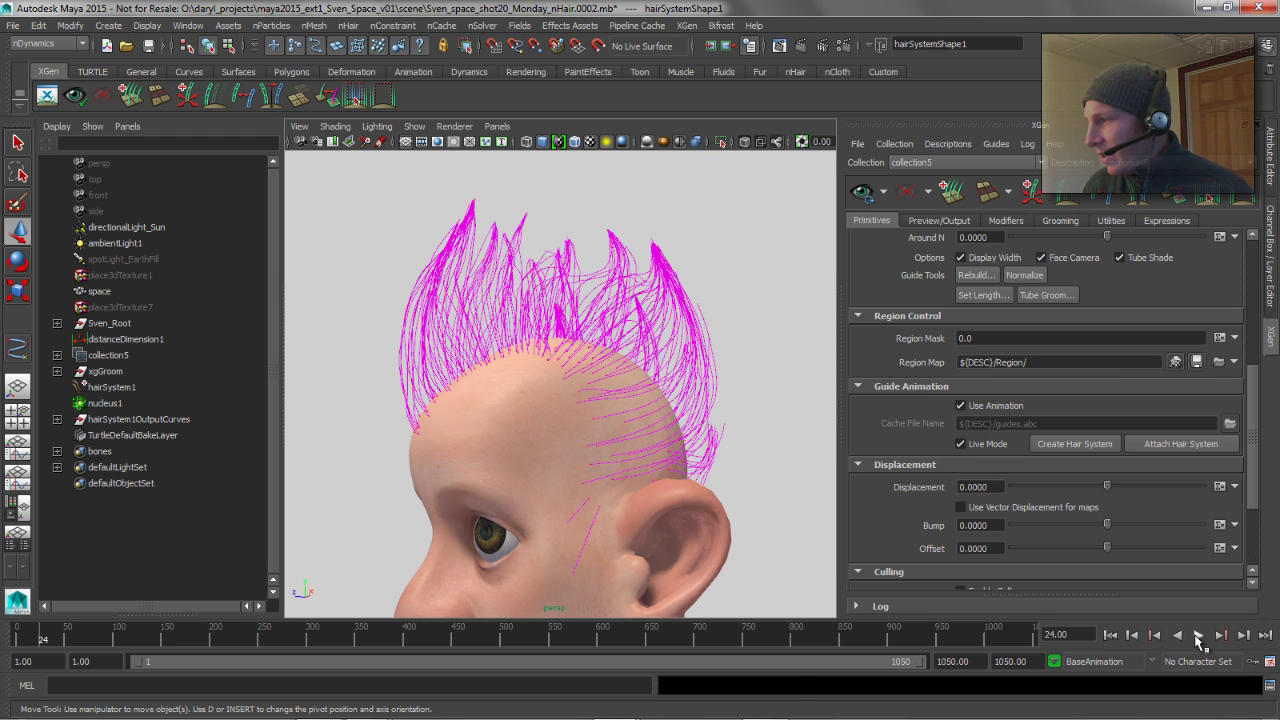
{"action": "left_click", "coordinate": [1198, 635]}
{"action": "left_click", "coordinate": [1198, 635]}
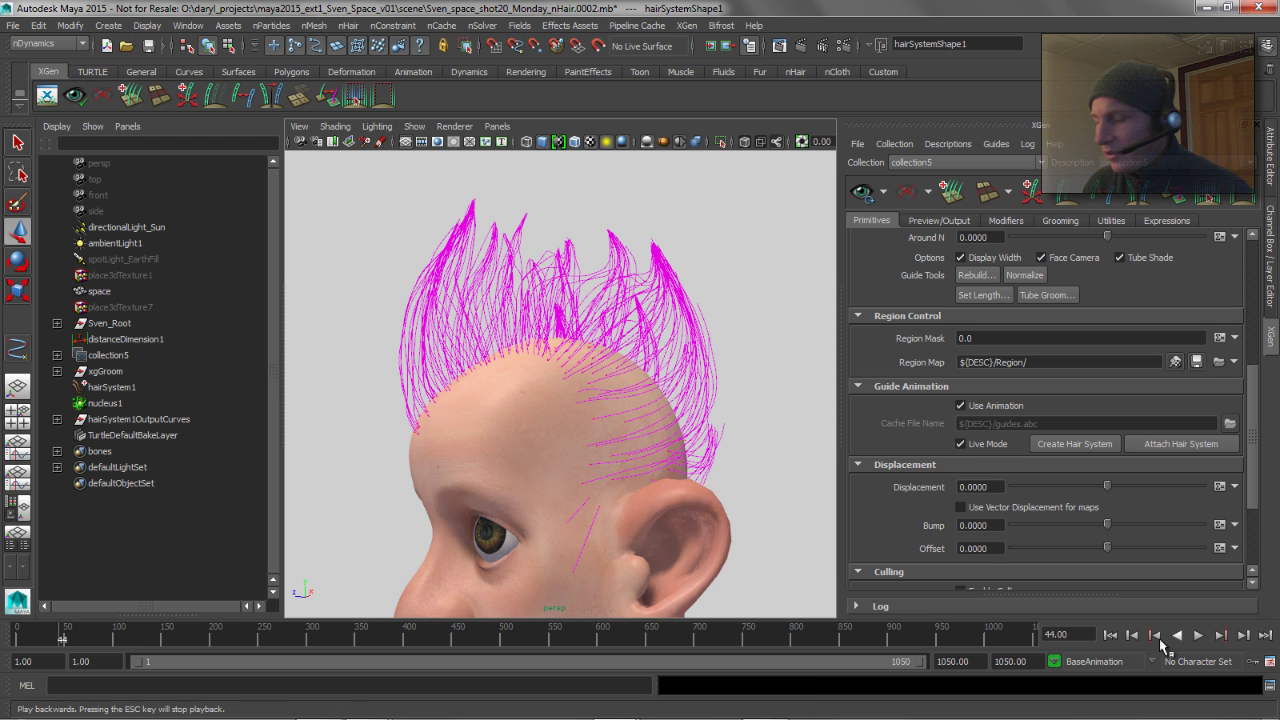
{"action": "left_click", "coordinate": [1199, 636]}
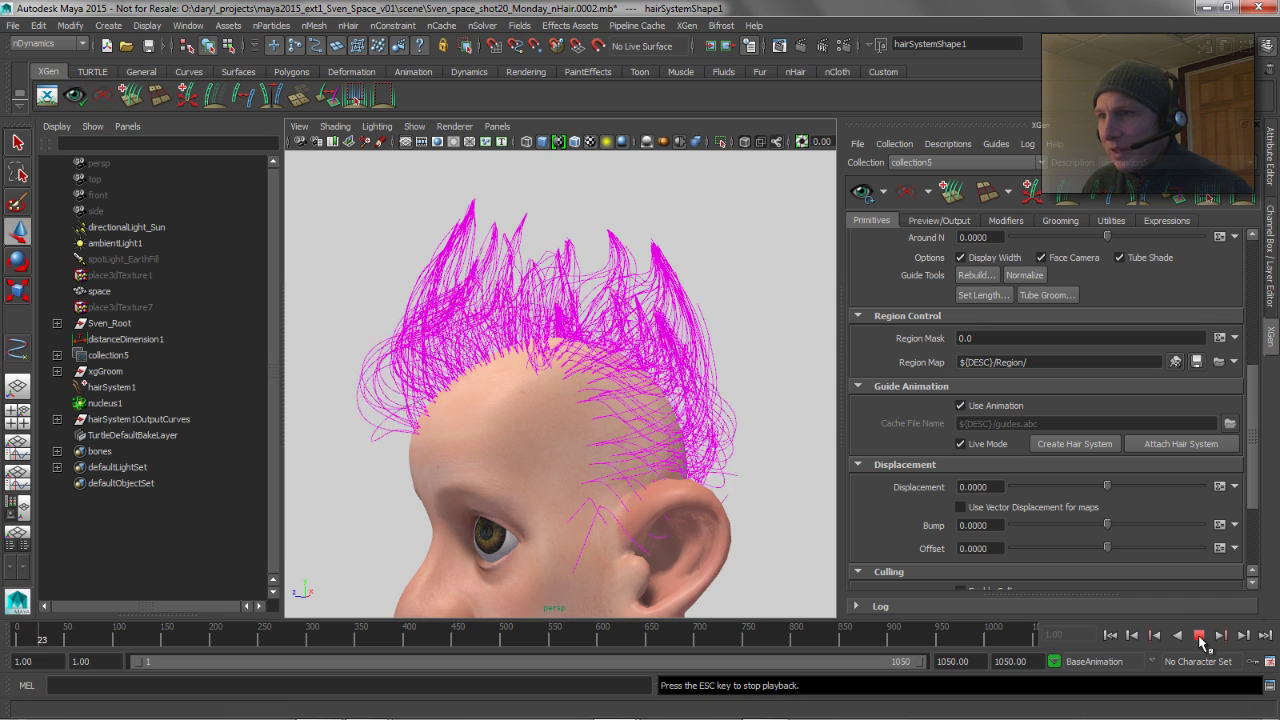
{"action": "left_click", "coordinate": [1199, 636]}
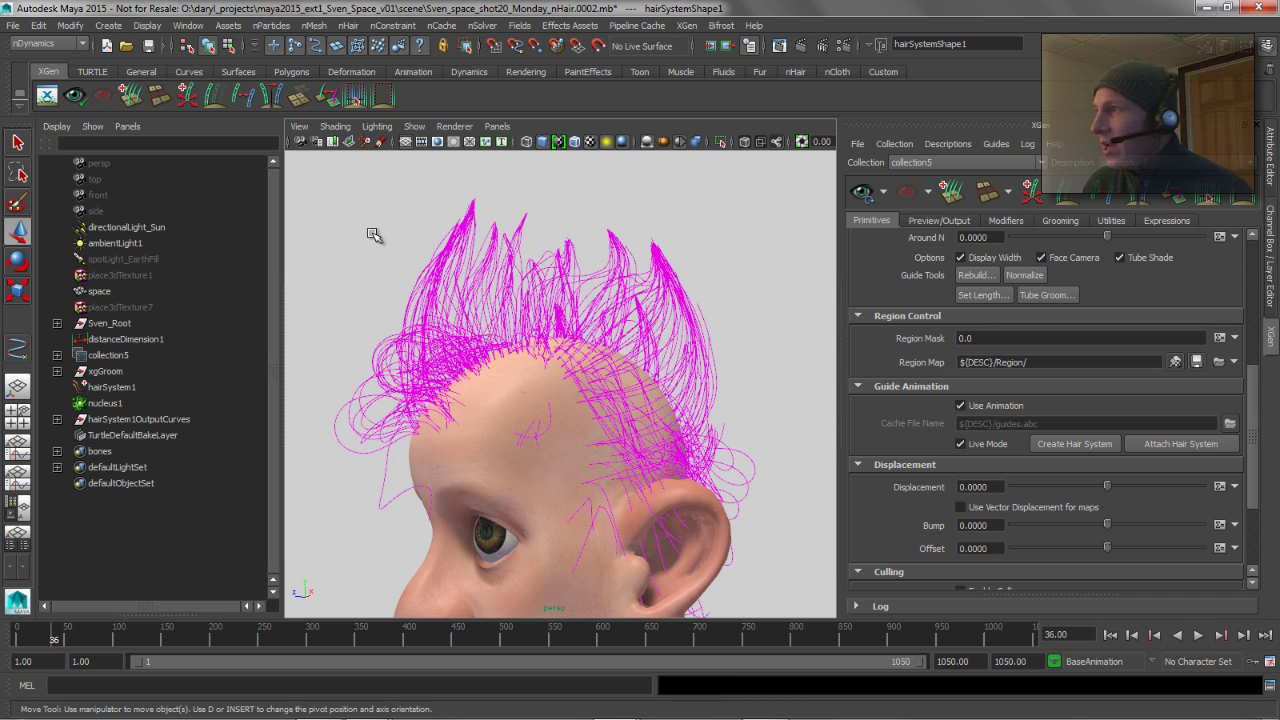
Step: Hide the xgGroom group and regenerate the XGen preview to compare it with the simulated output curves
{"action": "left_click_drag", "start_coordinate": [508, 226], "coordinate": [520, 229], "text": "alt"}
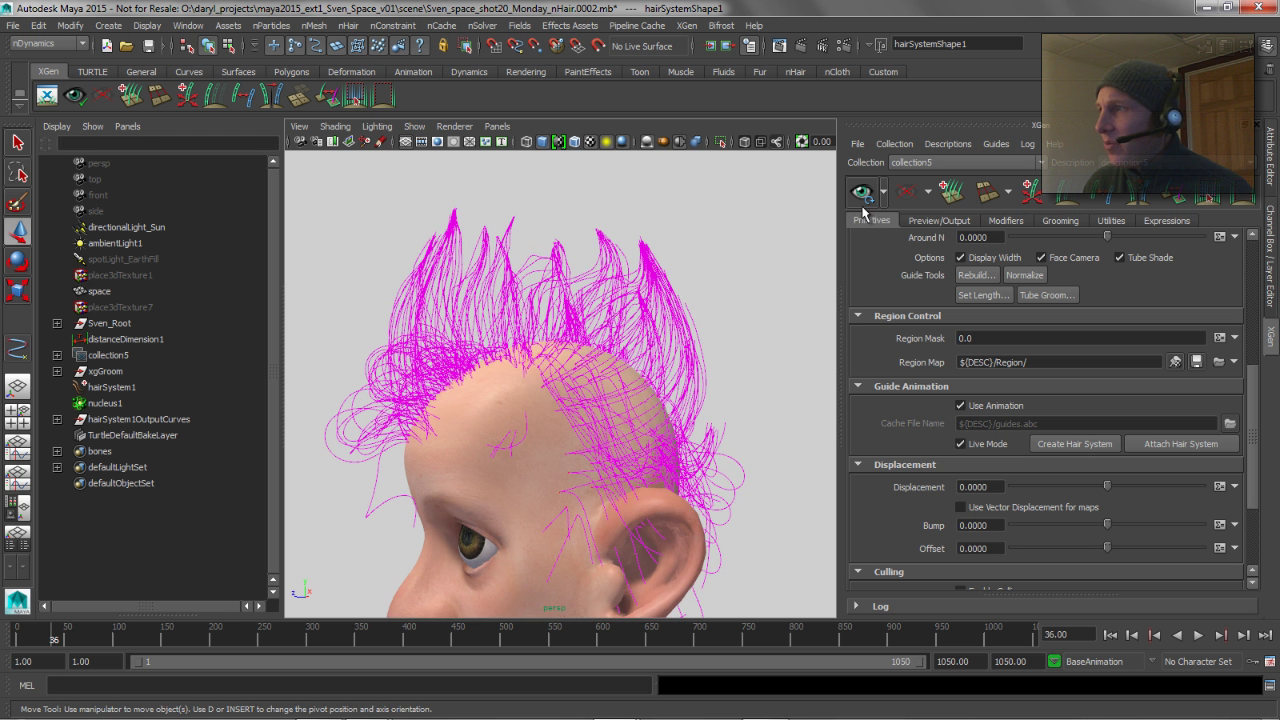
{"action": "left_click_drag", "start_coordinate": [647, 206], "coordinate": [425, 289], "text": "alt"}
{"action": "left_click", "coordinate": [105, 371]}
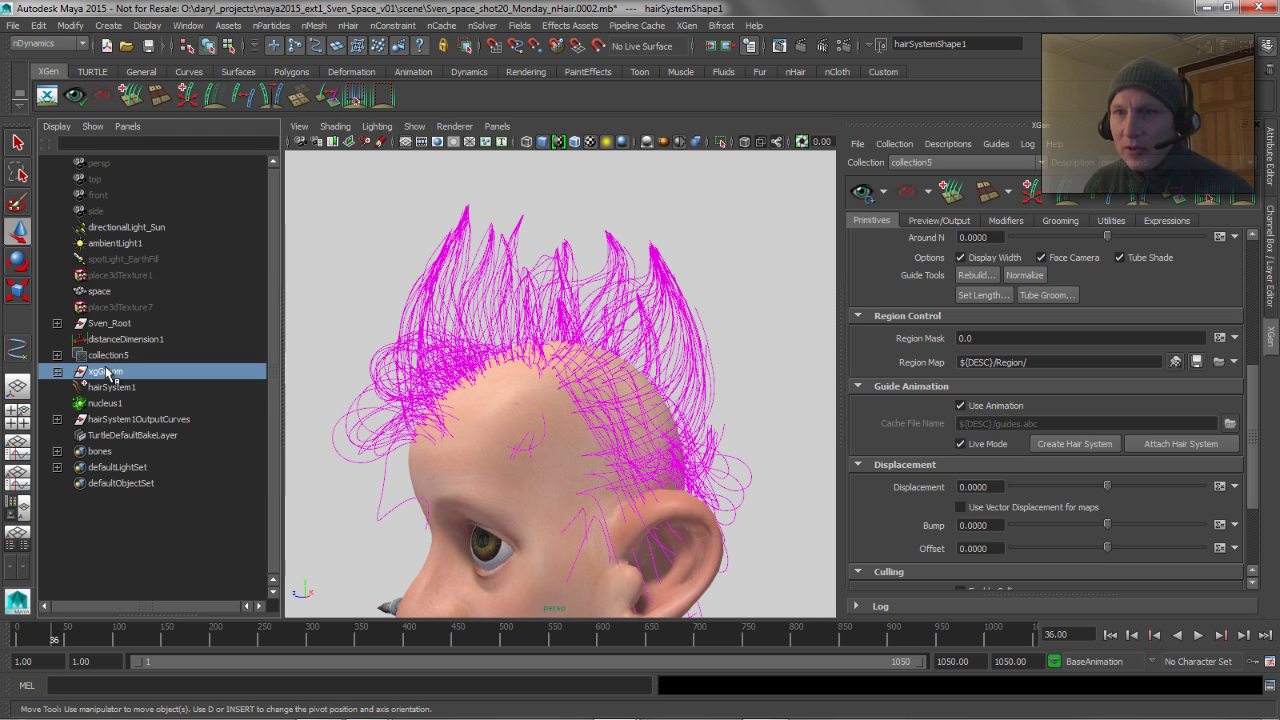
{"action": "key", "text": "ctrl+h"}
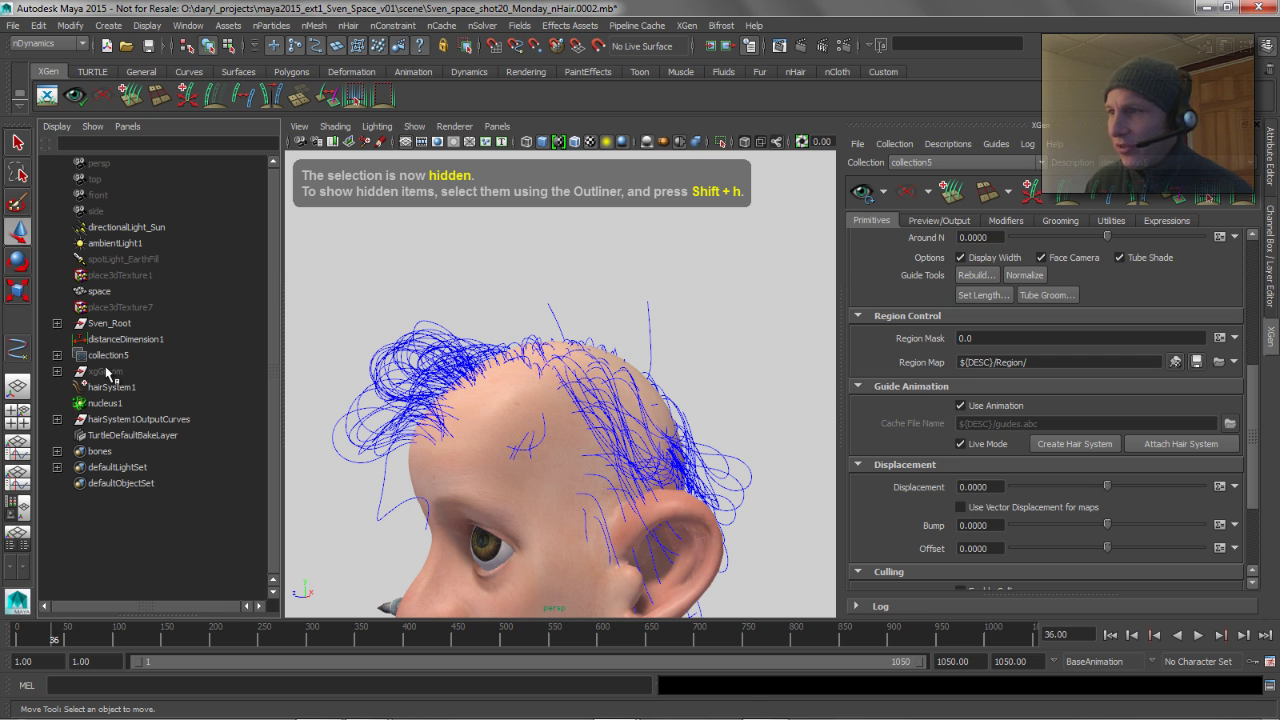
{"action": "left_click", "coordinate": [862, 191]}
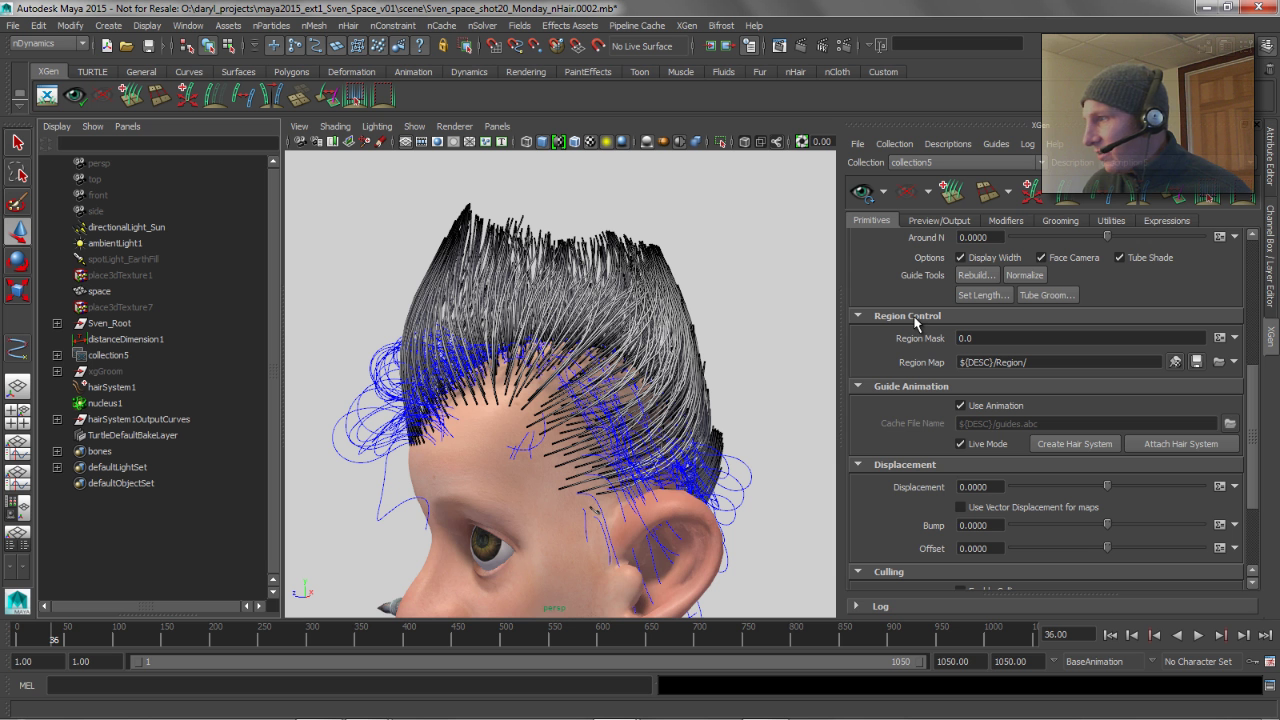
Step: Return to frame 1, clear the preview, and attach the hair system using the selected output curves around the head
{"action": "left_click", "coordinate": [1110, 634]}
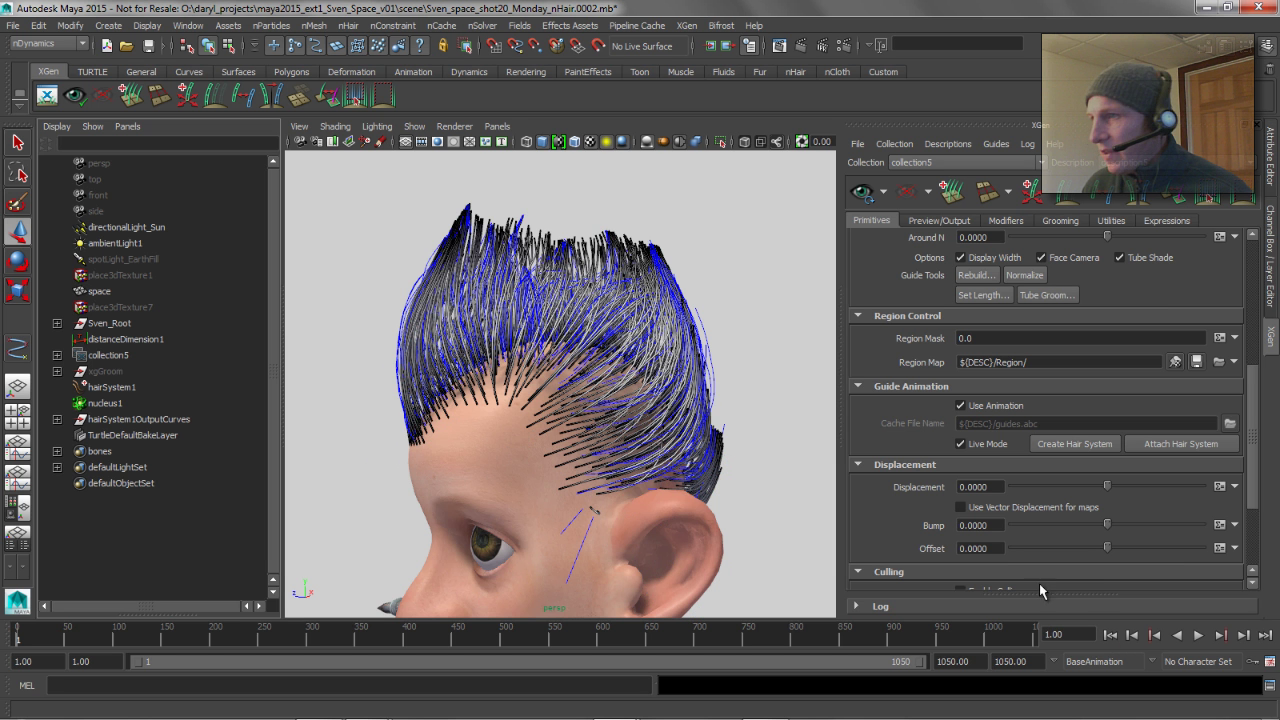
{"action": "left_click", "coordinate": [906, 198]}
{"action": "right_click_drag", "start_coordinate": [579, 241], "coordinate": [510, 260], "text": "alt"}
{"action": "left_click_drag", "start_coordinate": [366, 233], "coordinate": [727, 328]}
{"action": "left_click_drag", "start_coordinate": [700, 328], "coordinate": [670, 365], "text": "alt"}
{"action": "left_click_drag", "start_coordinate": [602, 322], "coordinate": [678, 376], "text": "shift"}
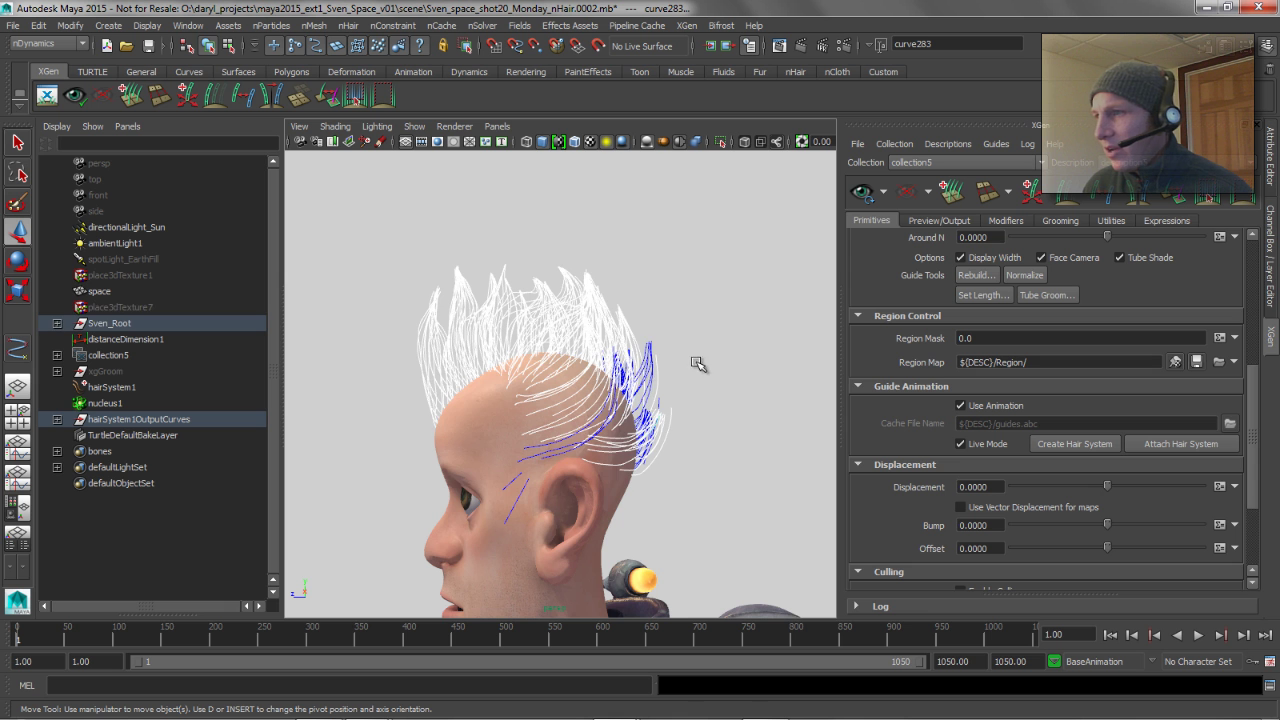
{"action": "left_click", "coordinate": [467, 428], "text": "shift"}
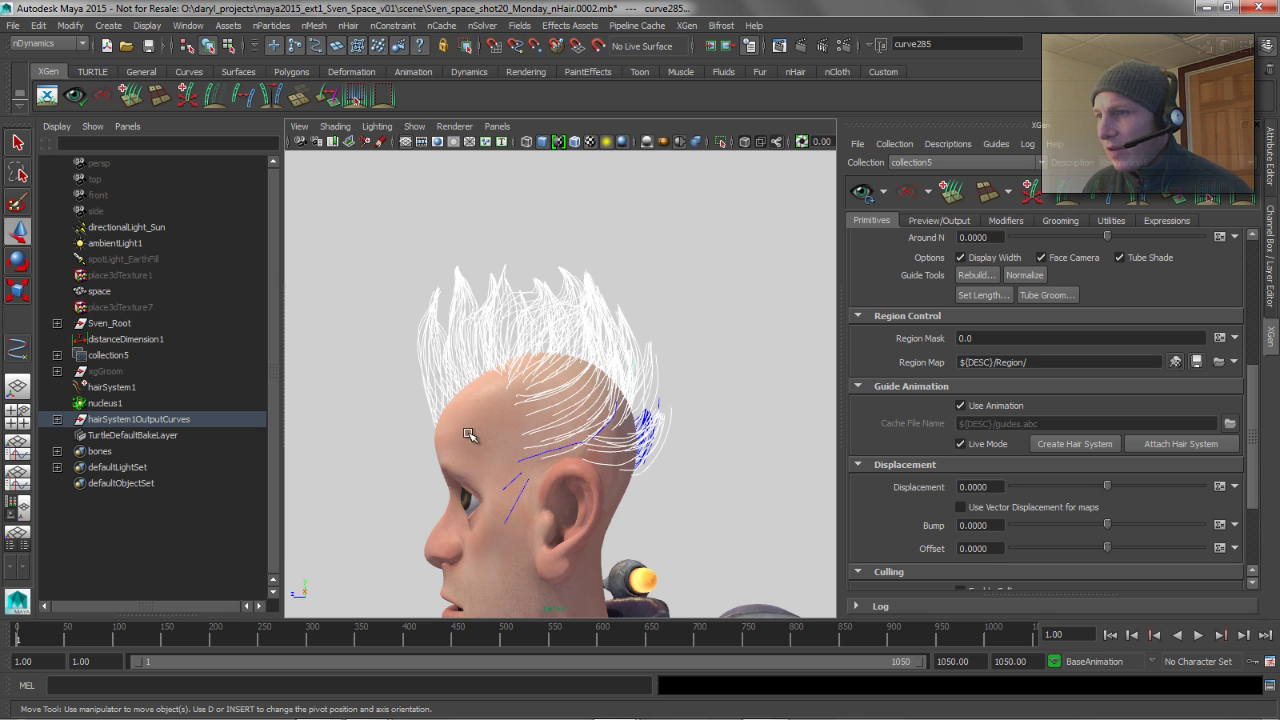
{"action": "left_click_drag", "start_coordinate": [605, 395], "coordinate": [815, 408], "text": "alt"}
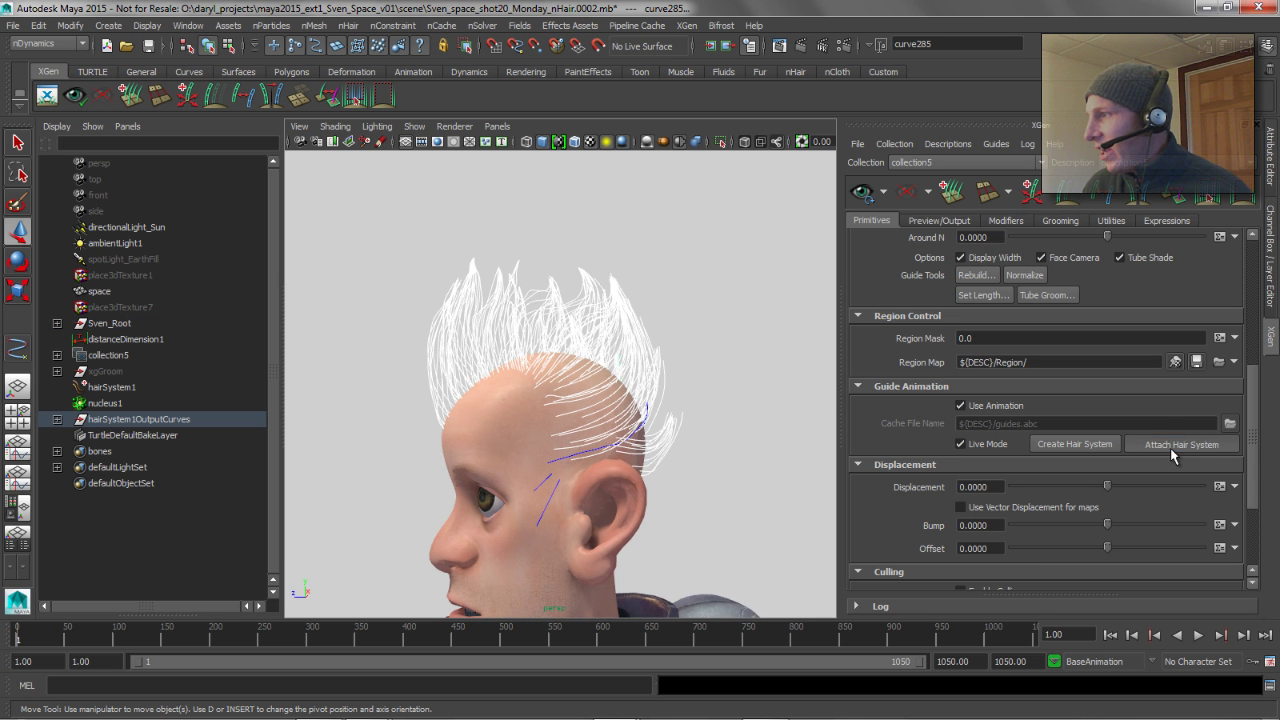
{"action": "left_click_drag", "start_coordinate": [537, 410], "coordinate": [626, 420], "text": "alt"}
Step: Play the simulation with the XGen preview regenerated and examine the hairs along the hairline up close
{"action": "left_click", "coordinate": [862, 190]}
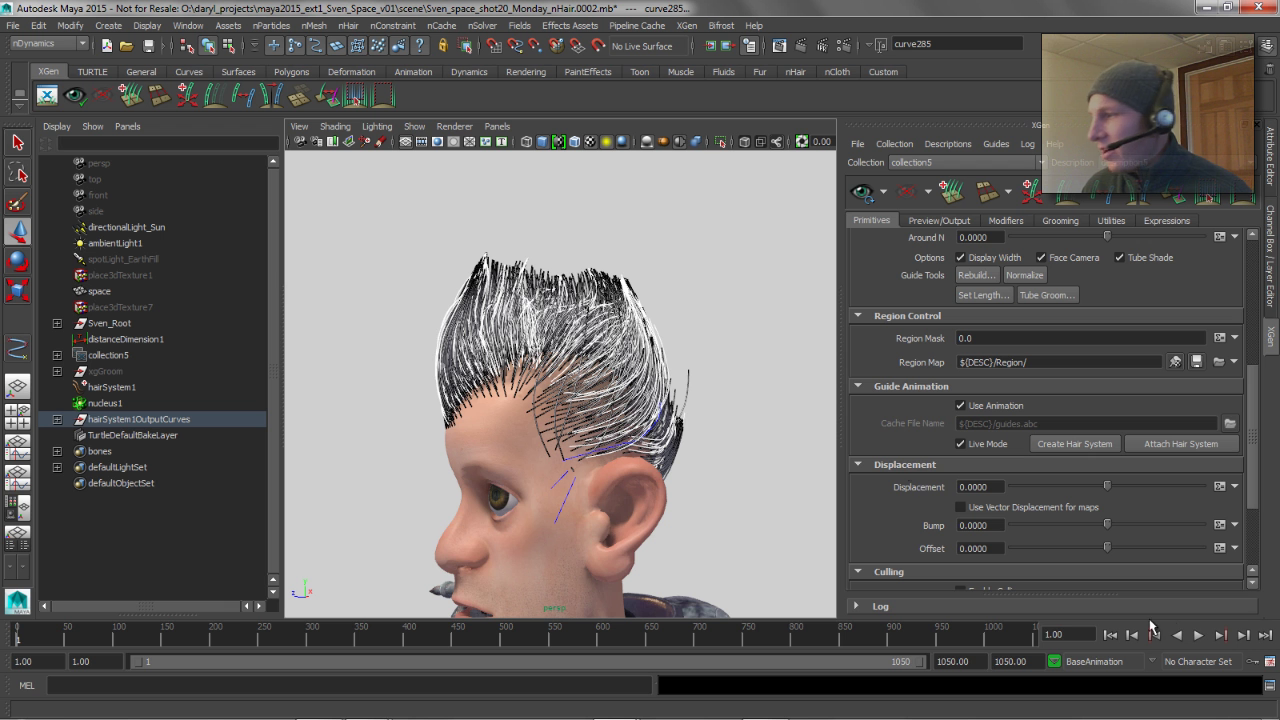
{"action": "left_click", "coordinate": [1197, 635]}
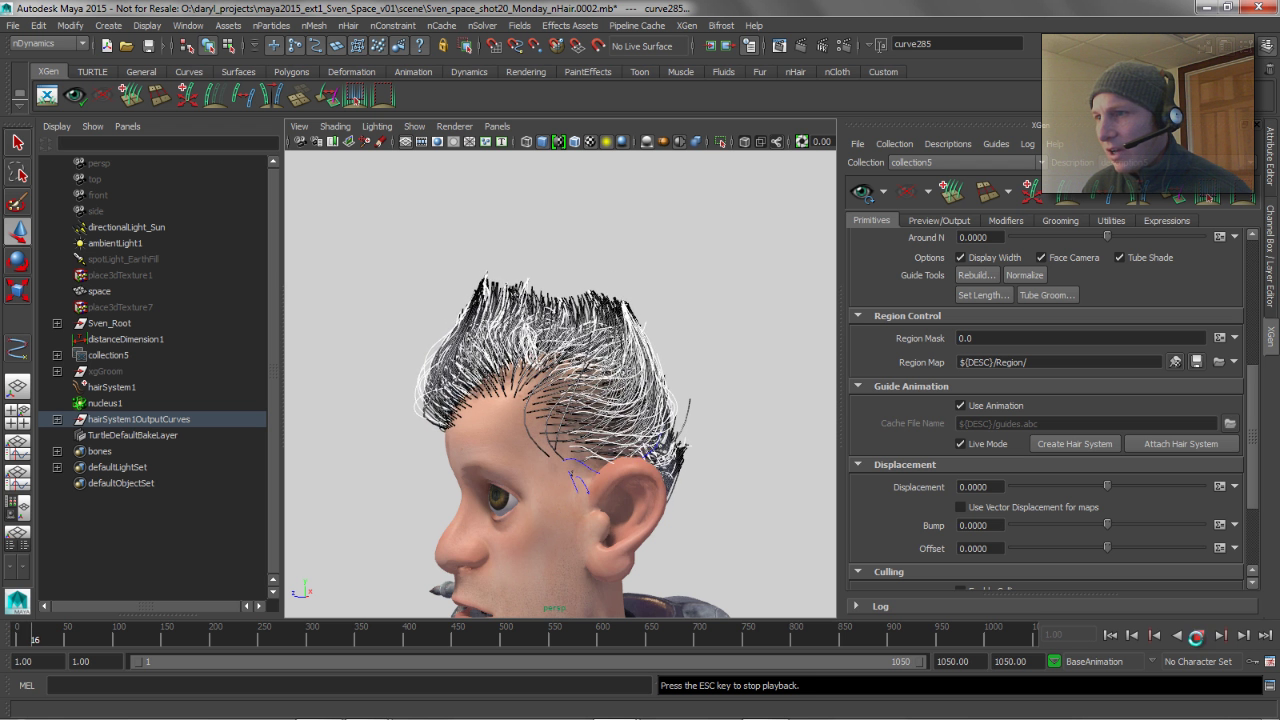
{"action": "key", "text": "Escape"}
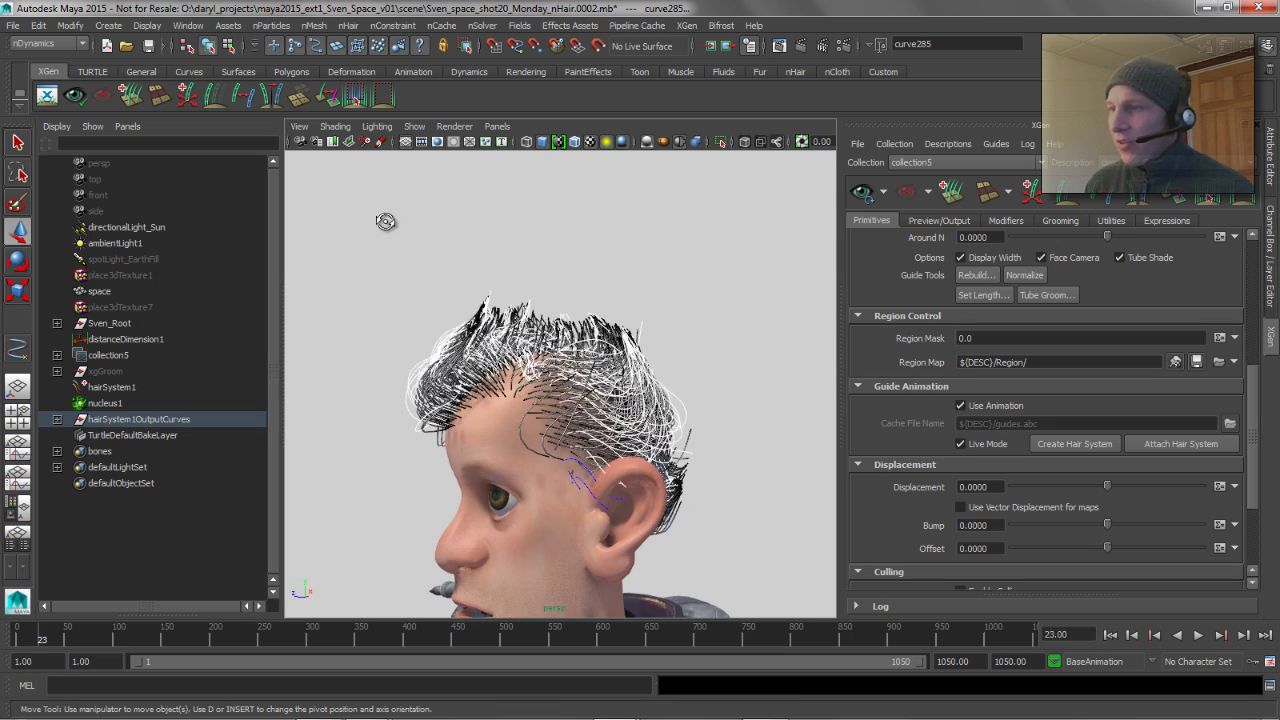
{"action": "left_click_drag", "start_coordinate": [386, 220], "coordinate": [640, 240], "text": "alt"}
{"action": "right_click_drag", "start_coordinate": [640, 240], "coordinate": [630, 316], "text": "alt"}
{"action": "left_click_drag", "start_coordinate": [532, 361], "coordinate": [484, 361], "text": "alt"}
{"action": "right_click_drag", "start_coordinate": [484, 361], "coordinate": [676, 373], "text": "alt"}
{"action": "left_click_drag", "start_coordinate": [676, 373], "coordinate": [732, 410], "text": "alt"}
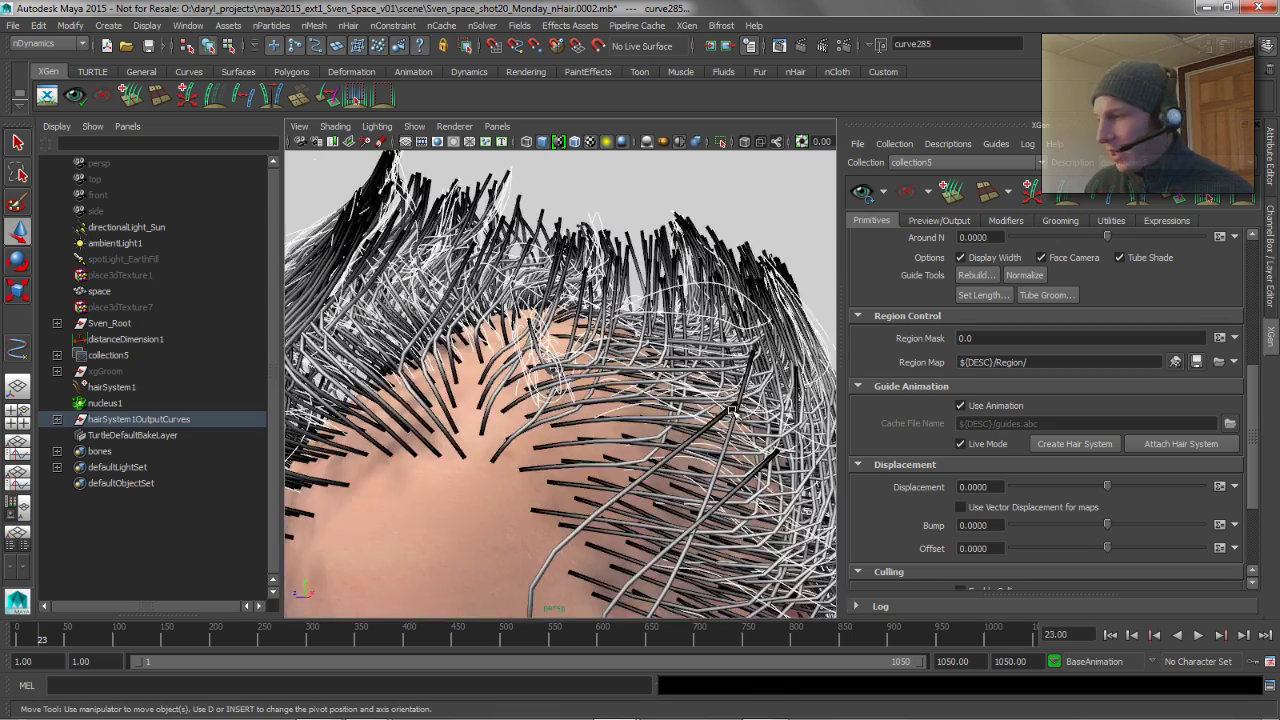
Step: Return to frame 1, clear the XGen preview, and examine the hair curves over the whole head
{"action": "left_click", "coordinate": [1110, 634]}
{"action": "right_click_drag", "start_coordinate": [495, 365], "coordinate": [694, 346], "text": "alt"}
{"action": "left_click", "coordinate": [907, 189]}
{"action": "key", "text": "w"}
{"action": "key", "text": "space"}
{"action": "left_click", "coordinate": [629, 185]}
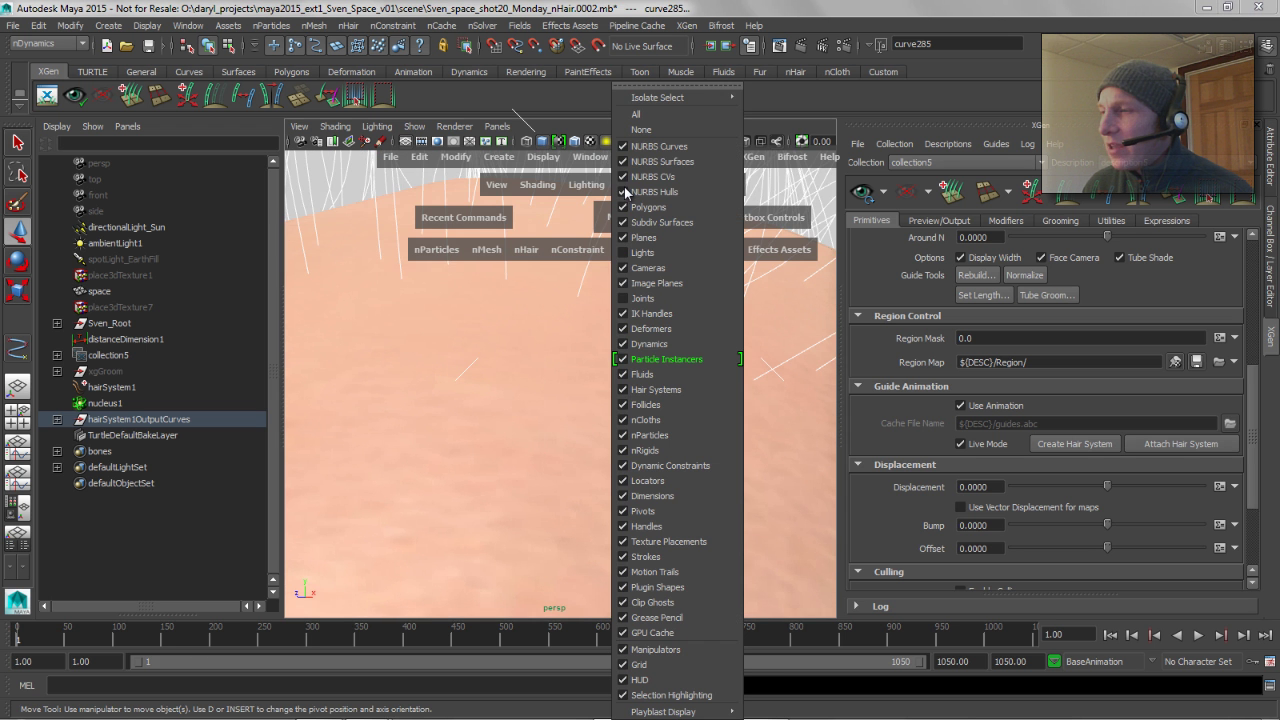
{"action": "left_click_drag", "start_coordinate": [537, 289], "coordinate": [596, 302], "text": "alt"}
{"action": "right_click_drag", "start_coordinate": [596, 302], "coordinate": [506, 306], "text": "alt"}
{"action": "left_click_drag", "start_coordinate": [506, 306], "coordinate": [549, 457], "text": "alt"}
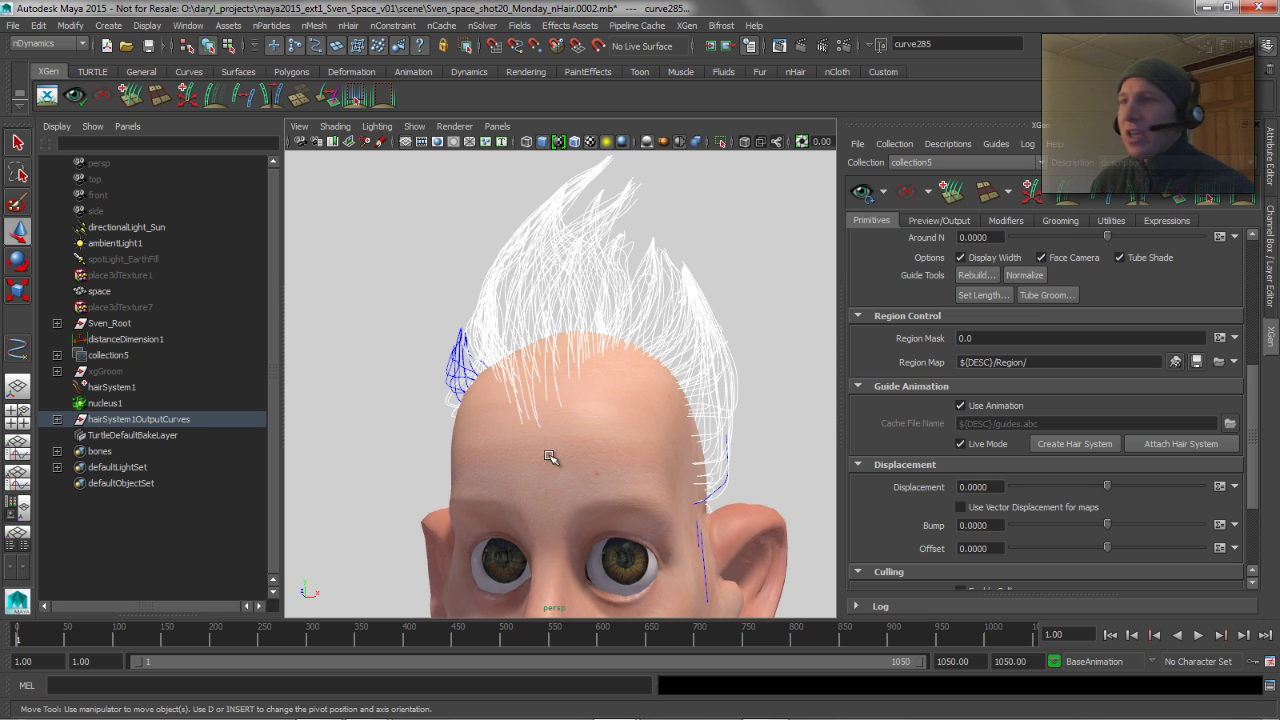
{"action": "left_click_drag", "start_coordinate": [569, 440], "coordinate": [537, 391], "text": "alt"}
Step: Start a new empty scene
{"action": "left_click", "coordinate": [14, 27]}
{"action": "left_click", "coordinate": [45, 45]}
{"action": "left_click", "coordinate": [632, 377]}
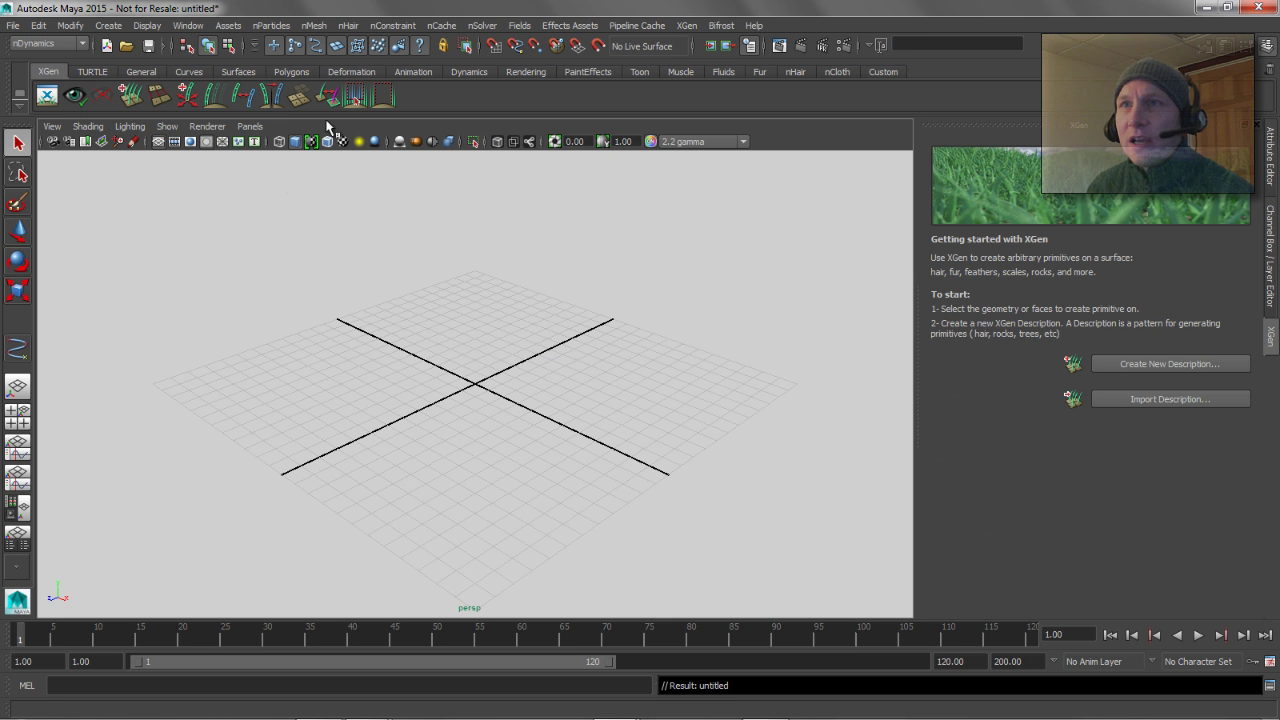
{"action": "left_click", "coordinate": [238, 71]}
{"action": "left_click", "coordinate": [55, 96]}
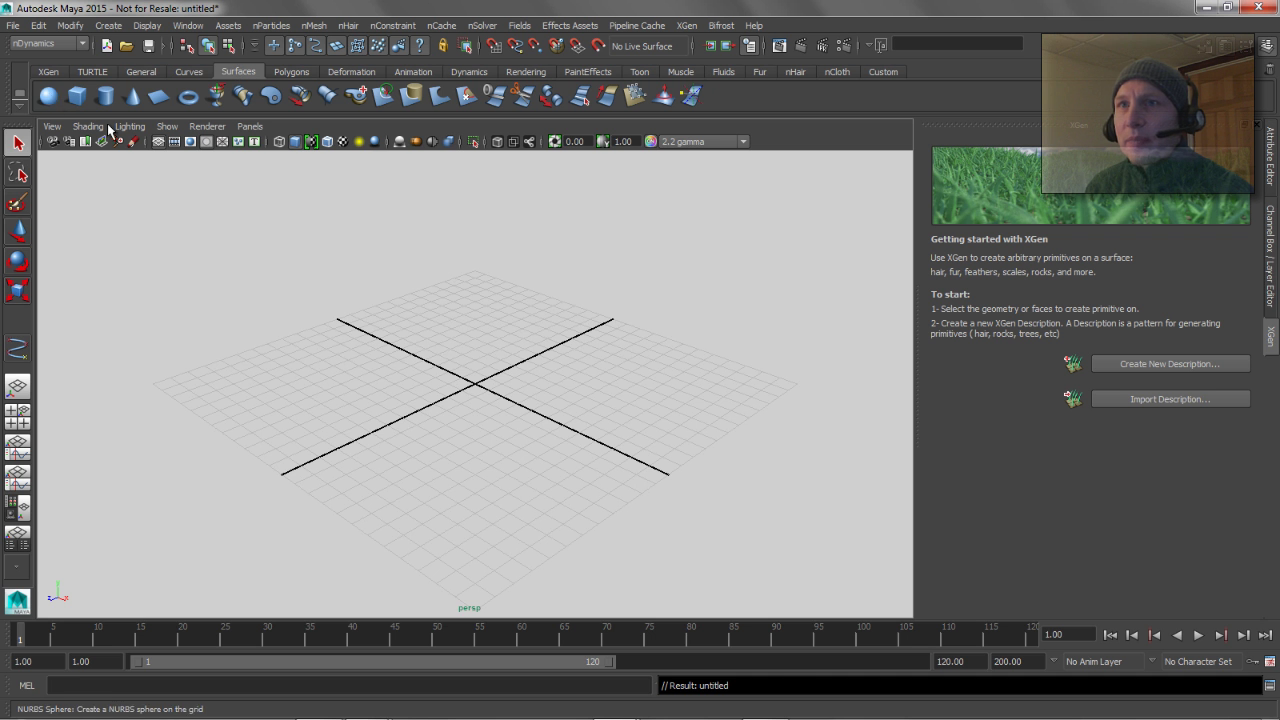
{"action": "left_click_drag", "start_coordinate": [483, 360], "coordinate": [454, 420]}
{"action": "key", "text": "Delete"}
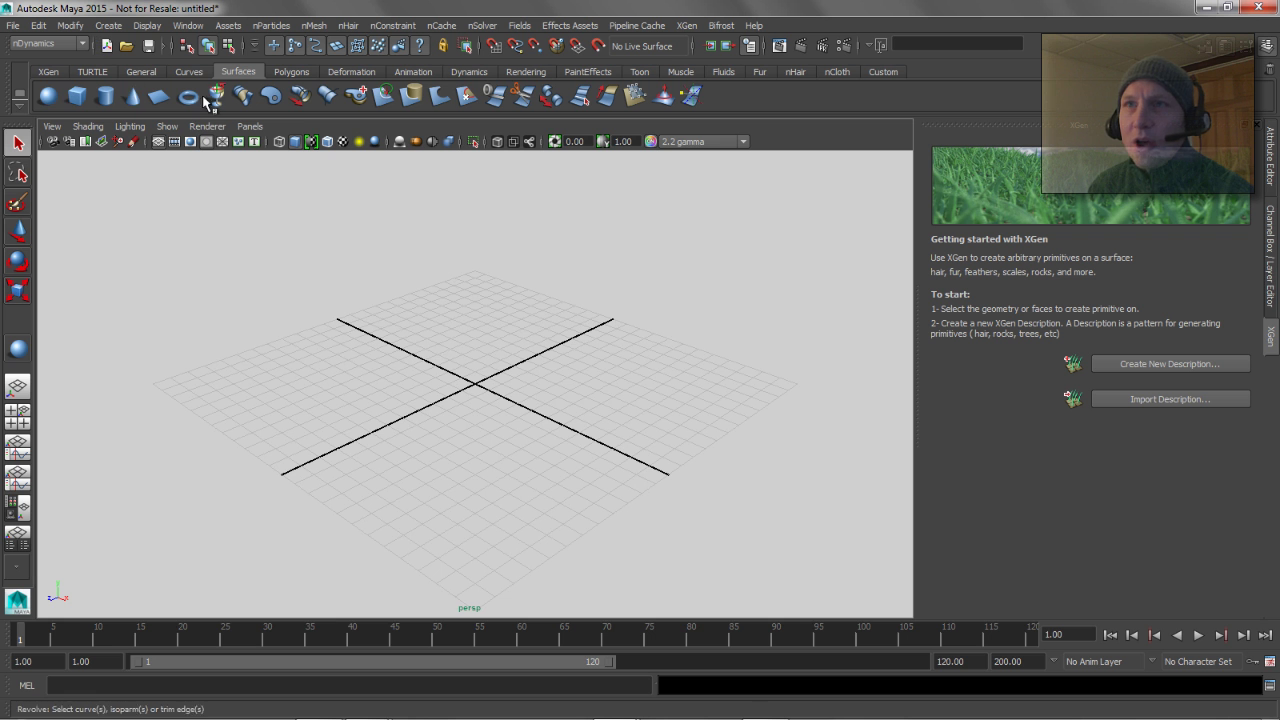
Step: Create a polygon sphere at the grid's centre, scale it uniformly to about 9.15, and deselect it
{"action": "left_click", "coordinate": [293, 72]}
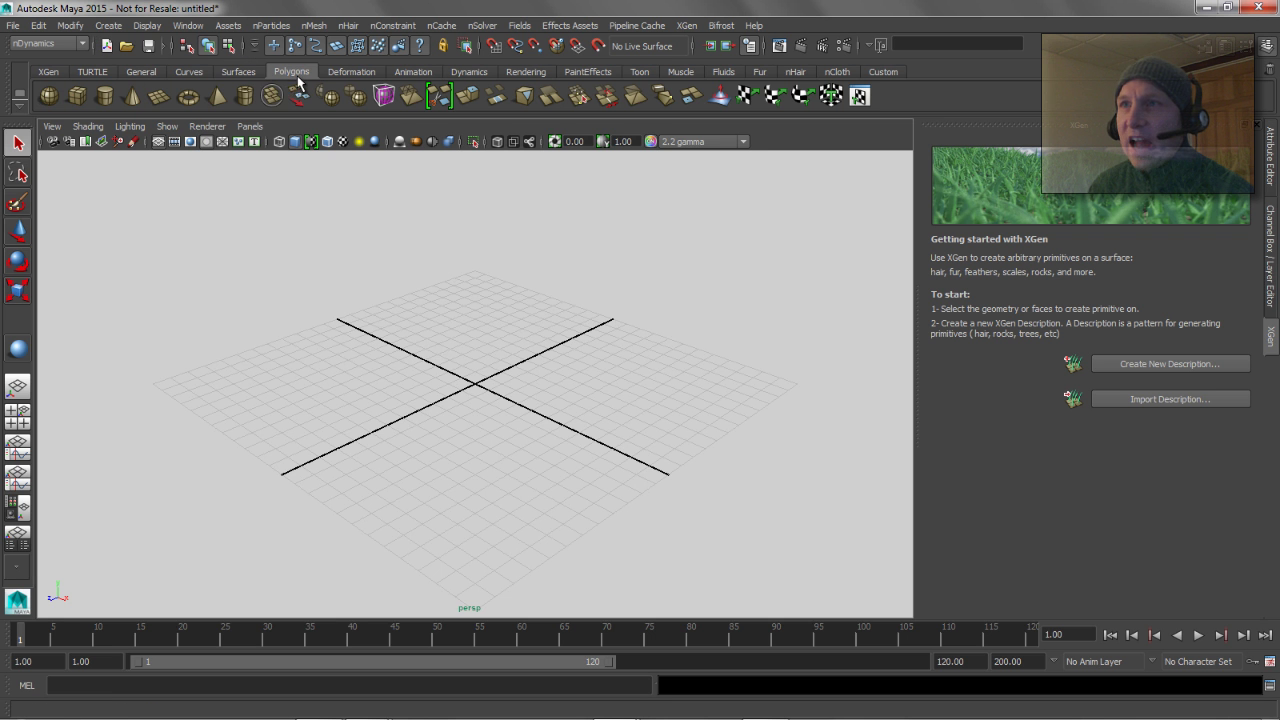
{"action": "left_click", "coordinate": [48, 96]}
{"action": "key", "text": "r"}
{"action": "middle_click_drag", "start_coordinate": [425, 427], "coordinate": [677, 420]}
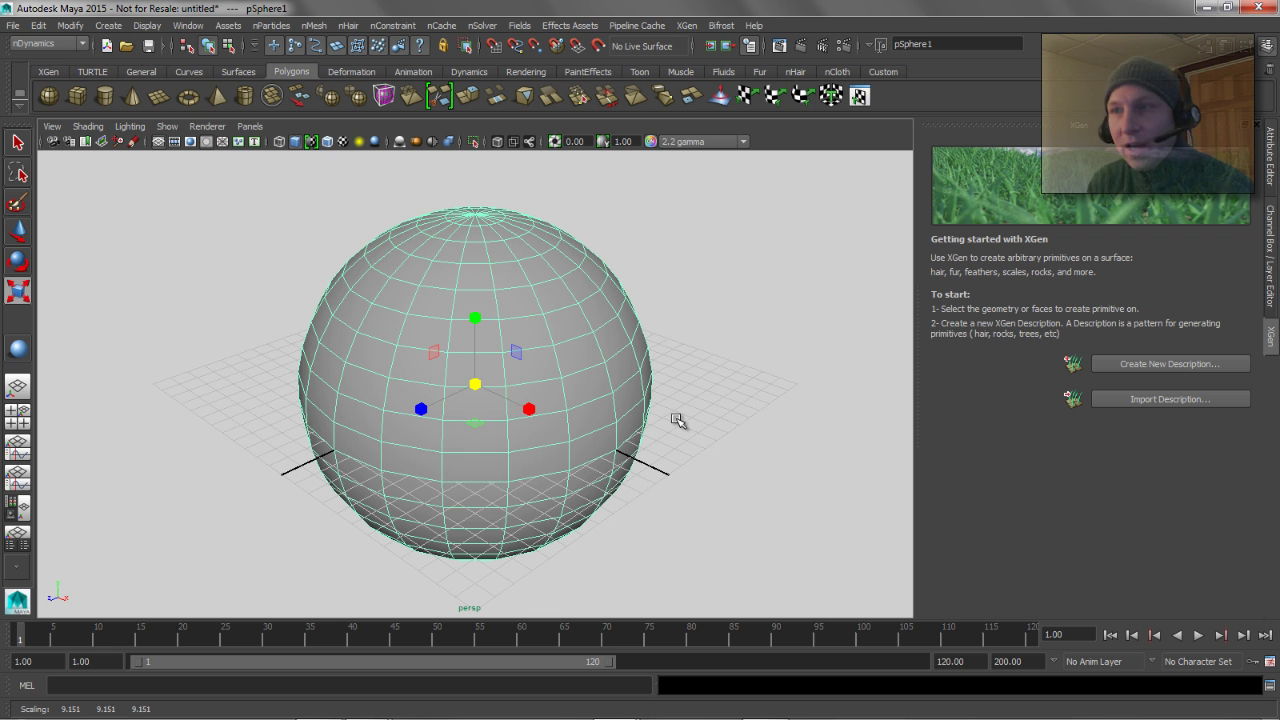
{"action": "left_click_drag", "start_coordinate": [617, 398], "coordinate": [631, 393], "text": "alt"}
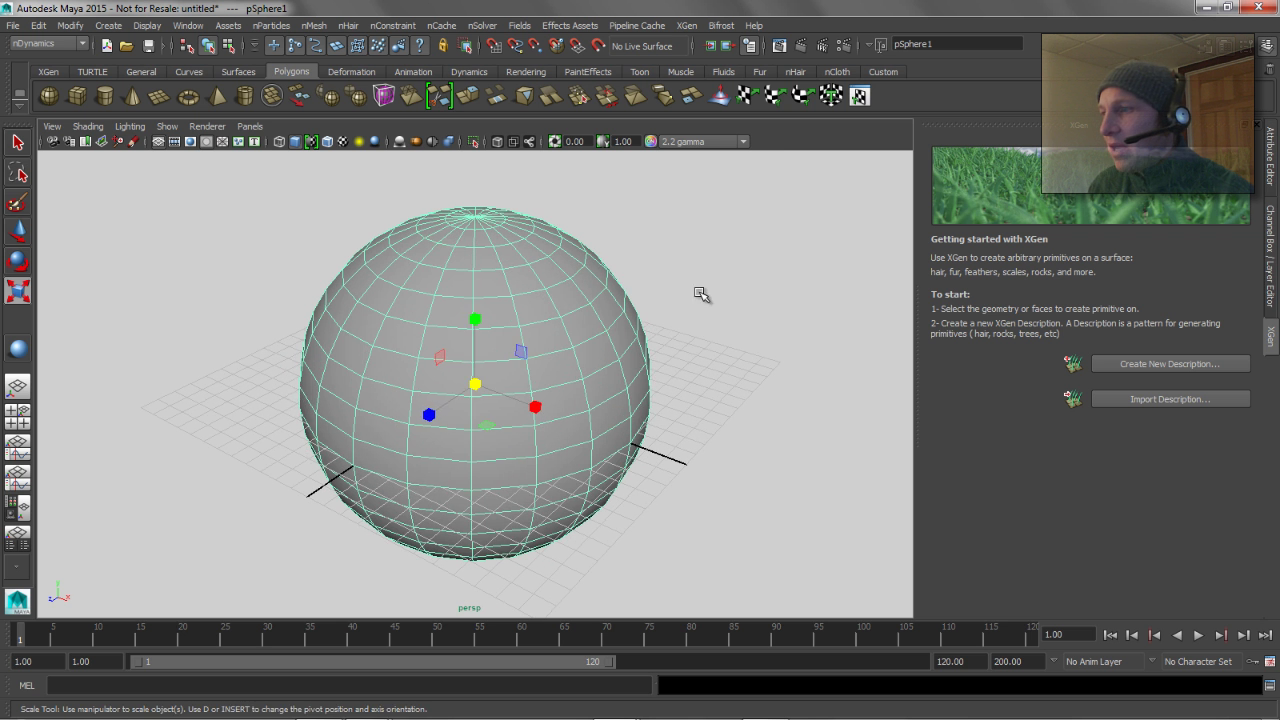
{"action": "left_click", "coordinate": [722, 272]}
{"action": "right_click_drag", "start_coordinate": [629, 289], "coordinate": [443, 348], "text": "alt"}
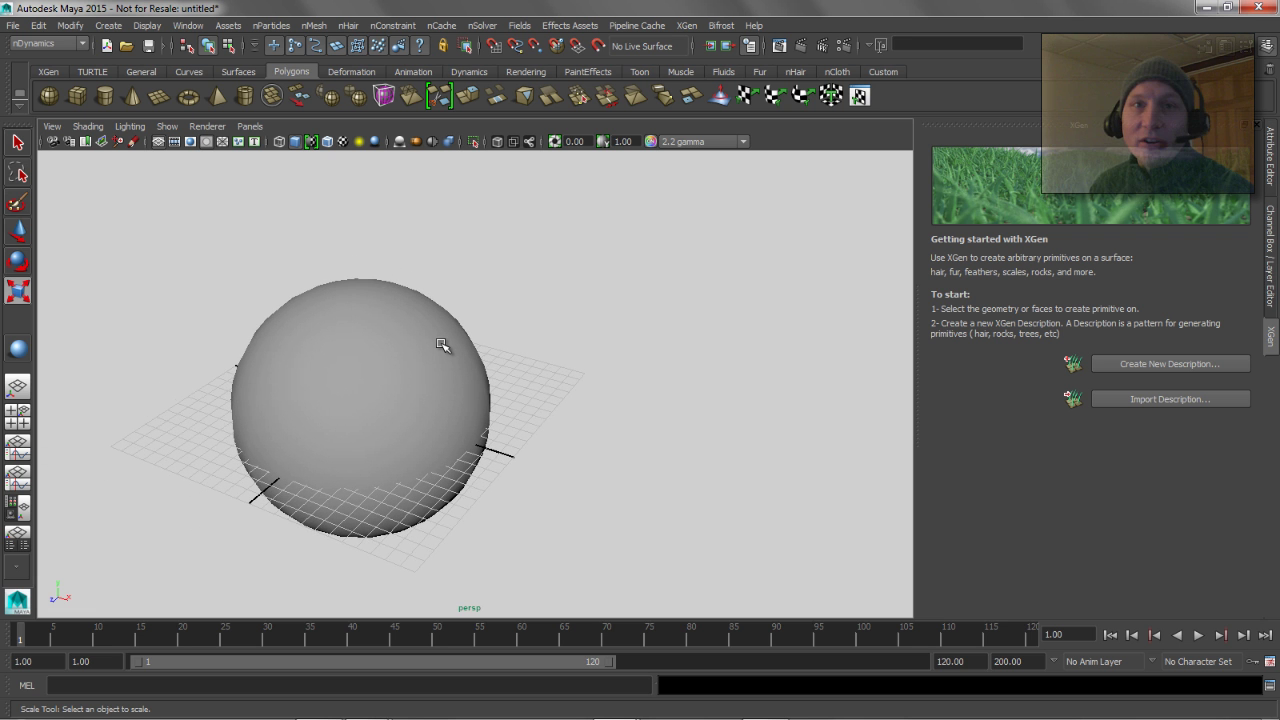
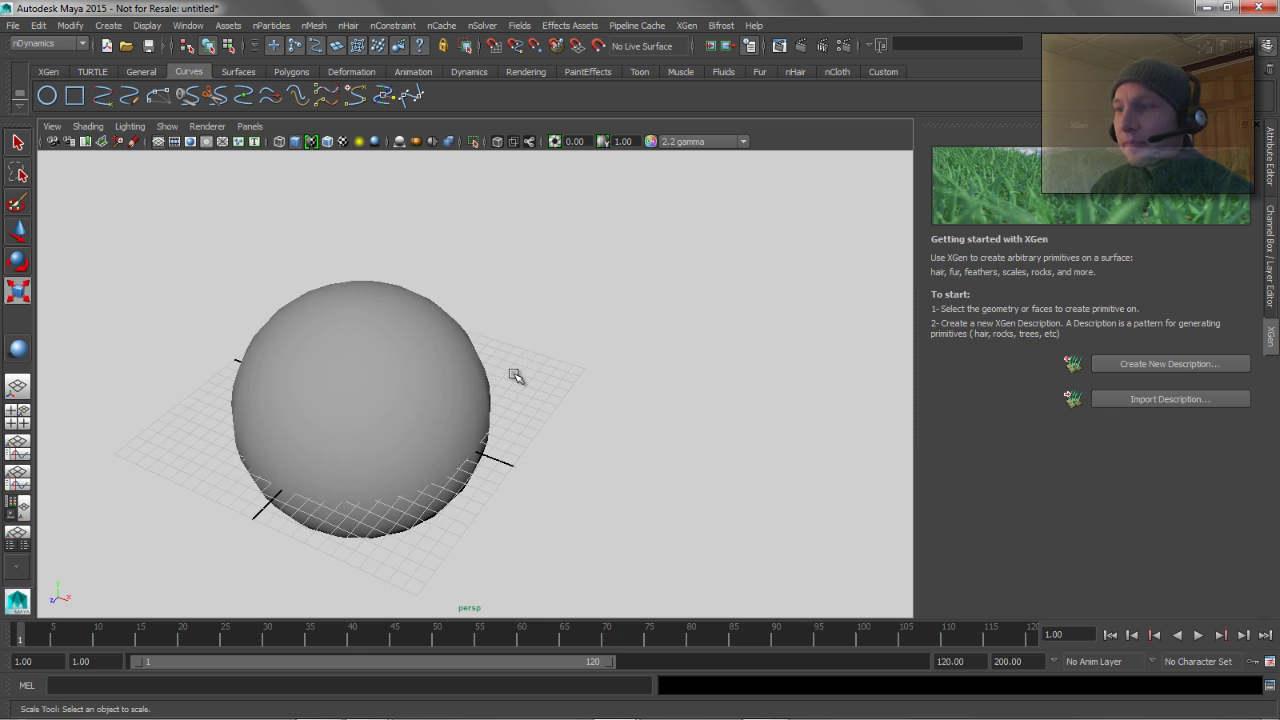
Step: Try out a freehand Pencil Curve extending from the sphere's side in the top view, check it in perspective, and undo it
{"action": "right_click_drag", "start_coordinate": [678, 390], "coordinate": [406, 385], "text": "alt"}
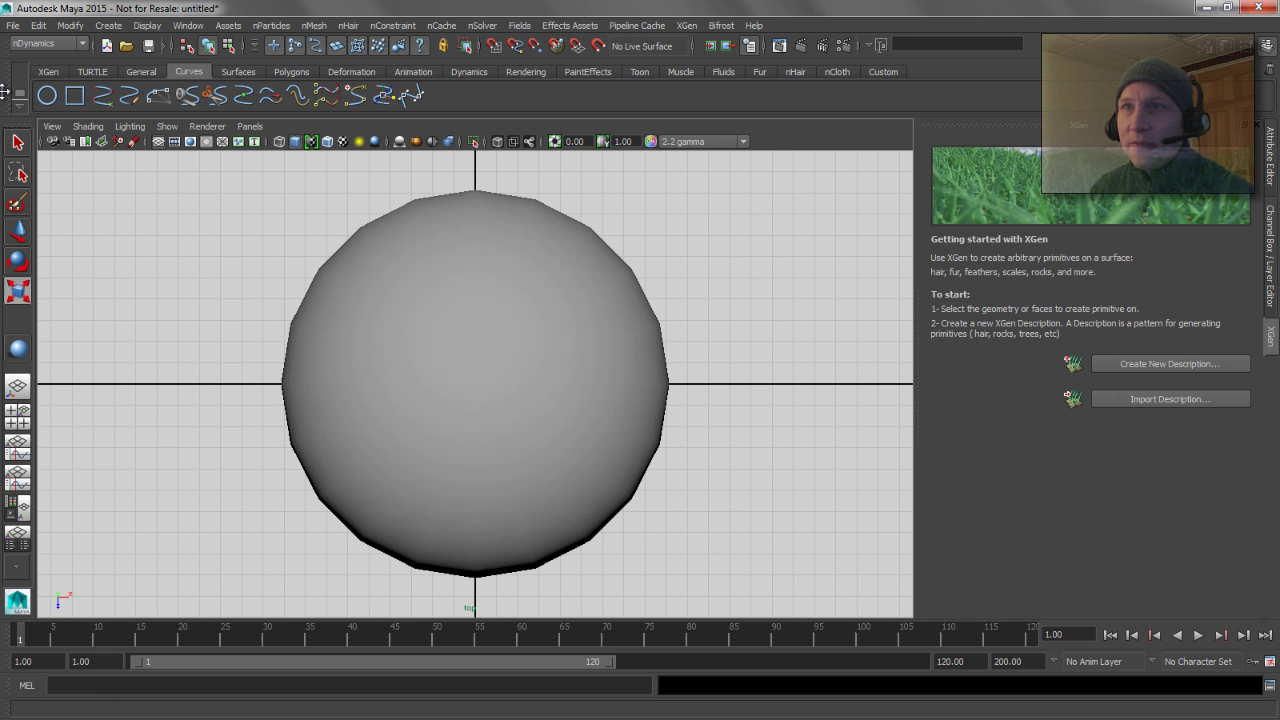
{"action": "left_click", "coordinate": [128, 95]}
{"action": "mouse_move", "coordinate": [738, 369]}
{"action": "left_mouse_down"}
{"action": "mouse_move", "coordinate": [876, 422]}
{"action": "mouse_move", "coordinate": [766, 517]}
{"action": "mouse_move", "coordinate": [663, 497]}
{"action": "left_mouse_up"}
{"action": "key", "text": "space"}
{"action": "key", "text": "space"}
{"action": "left_click_drag", "start_coordinate": [600, 390], "coordinate": [636, 412], "text": "alt"}
{"action": "right_click_drag", "start_coordinate": [595, 412], "coordinate": [644, 419], "text": "alt"}
{"action": "left_click_drag", "start_coordinate": [650, 413], "coordinate": [650, 425], "text": "alt"}
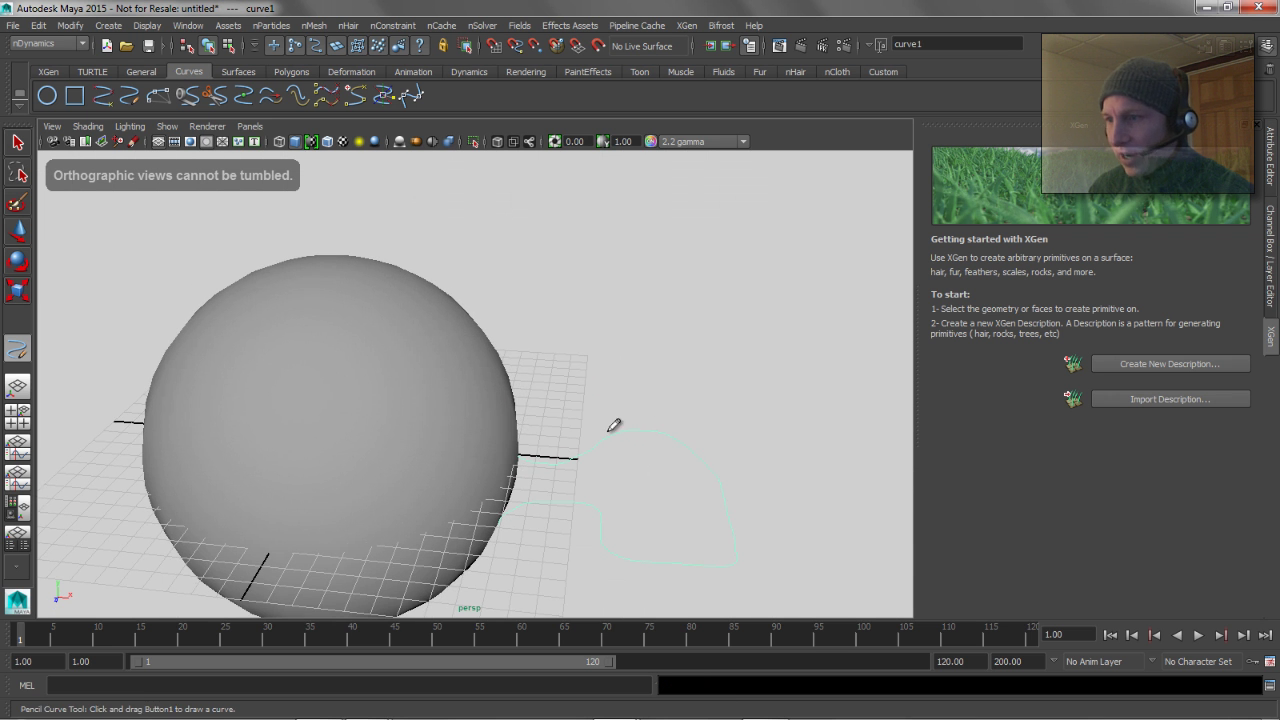
{"action": "key", "text": "ctrl+z"}
Step: Draw a wavy freehand Pencil Curve outward from the sphere's side in the top view, and return to the perspective view
{"action": "key", "text": "space"}
{"action": "left_click_drag", "start_coordinate": [500, 416], "coordinate": [420, 414]}
{"action": "scroll", "coordinate": [580, 412], "scroll_direction": "down", "scroll_amount": 2}
{"action": "mouse_move", "coordinate": [622, 385]}
{"action": "left_mouse_down"}
{"action": "mouse_move", "coordinate": [760, 274]}
{"action": "mouse_move", "coordinate": [891, 481]}
{"action": "mouse_move", "coordinate": [879, 483]}
{"action": "left_mouse_up"}
{"action": "key", "text": "space"}
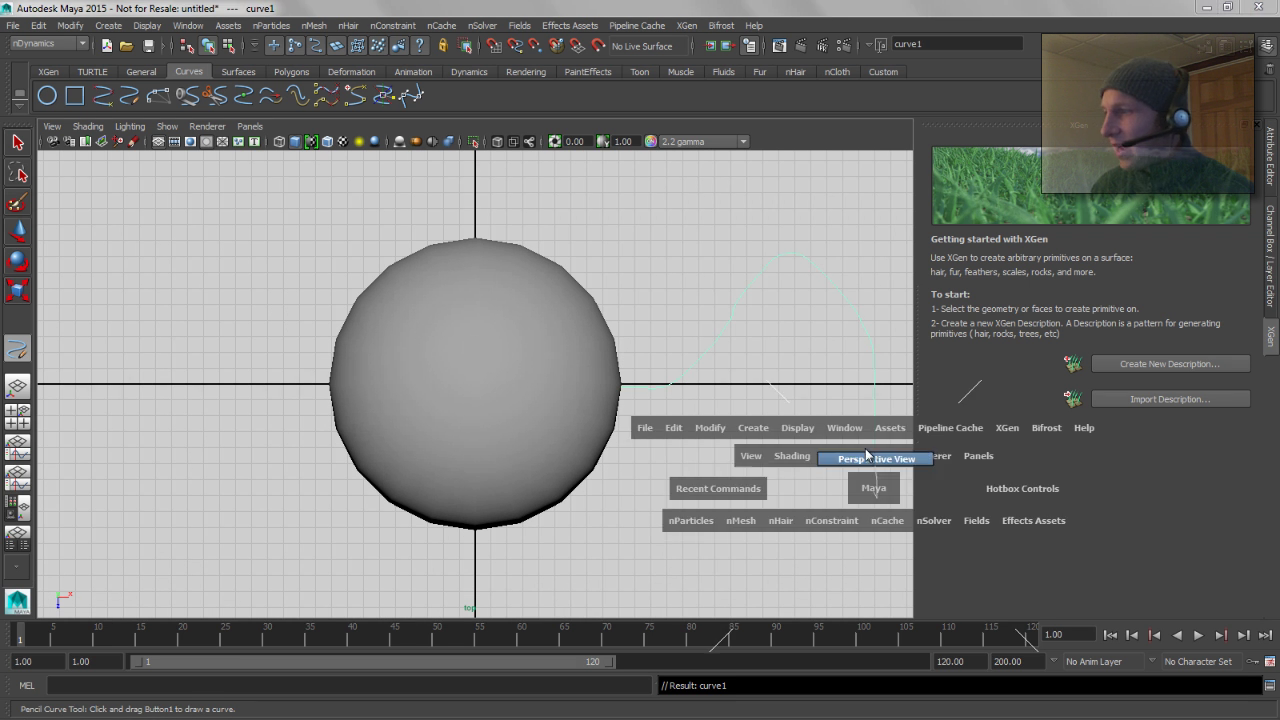
{"action": "left_click_drag", "start_coordinate": [880, 430], "coordinate": [636, 436]}
{"action": "key", "text": "w"}
{"action": "left_click_drag", "start_coordinate": [462, 412], "coordinate": [606, 394], "text": "alt"}
Step: Make the curve dynamic and attached to the selected sphere, with NURBS curves output and exact shape match
{"action": "left_click", "coordinate": [611, 394]}
{"action": "left_click_drag", "start_coordinate": [573, 438], "coordinate": [585, 480]}
{"action": "left_click", "coordinate": [445, 370]}
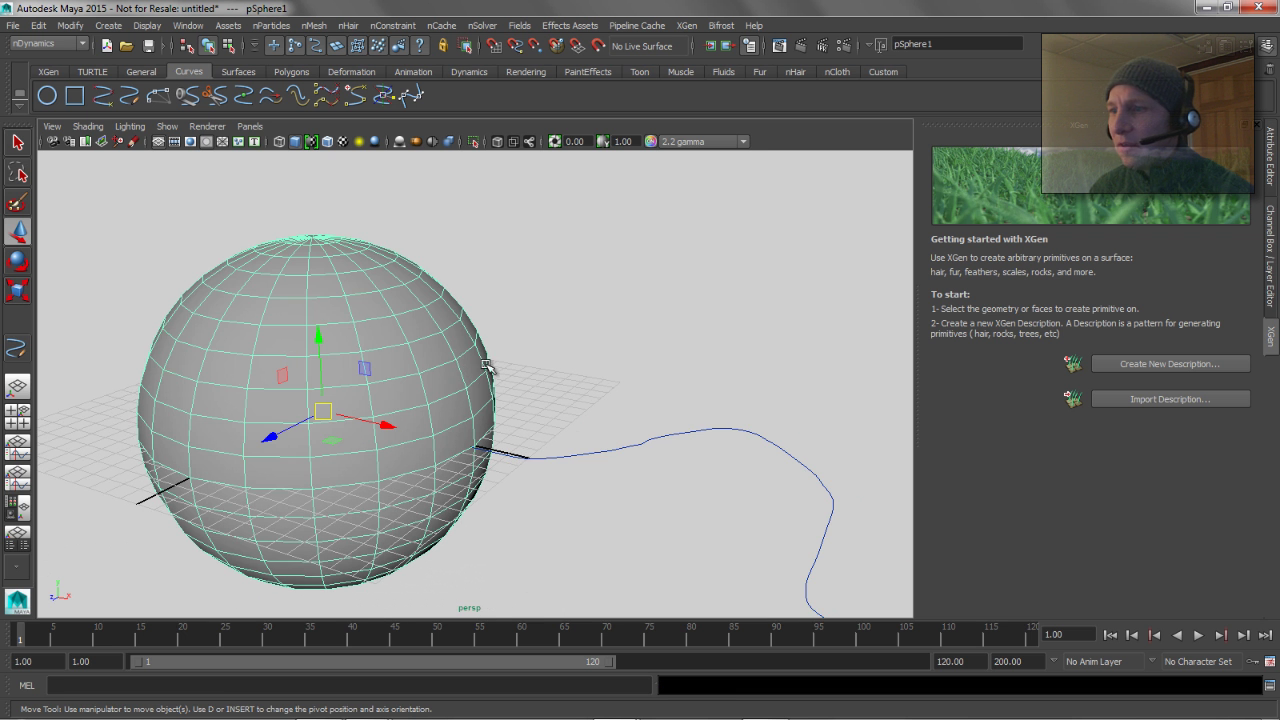
{"action": "left_click", "coordinate": [582, 453]}
{"action": "left_click", "coordinate": [440, 340], "text": "shift"}
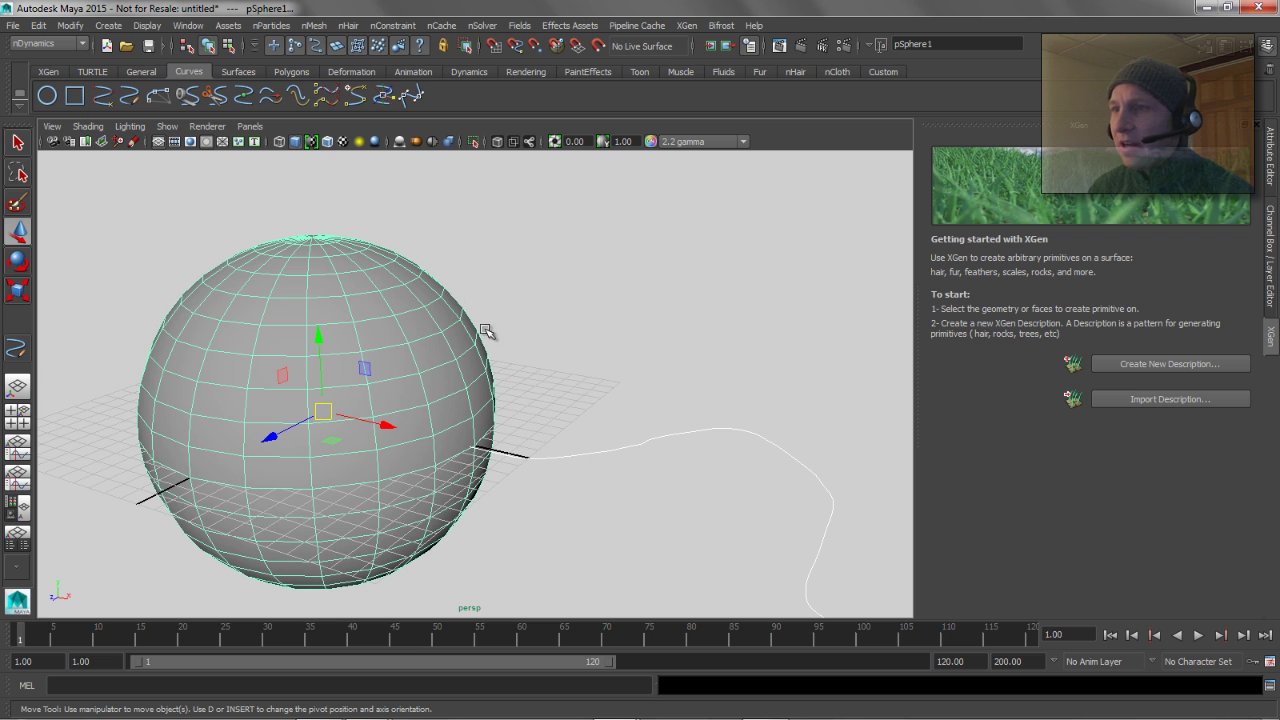
{"action": "left_click", "coordinate": [345, 26]}
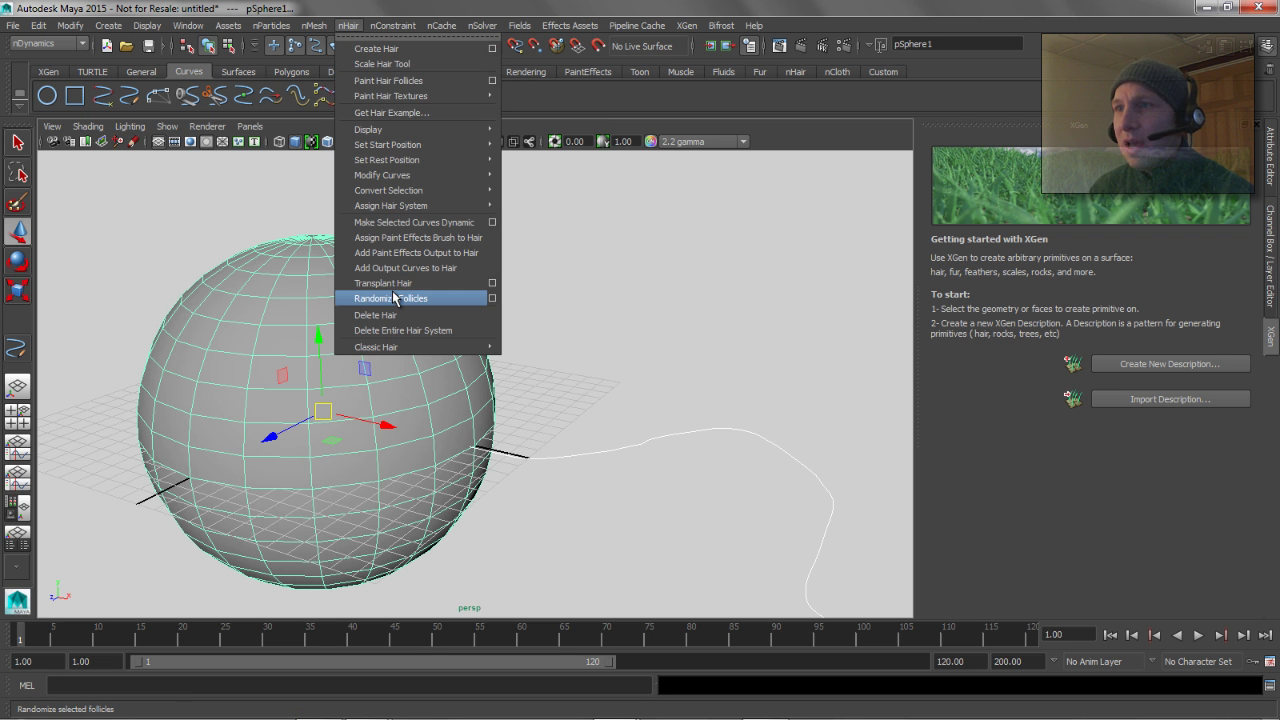
{"action": "left_click", "coordinate": [492, 222]}
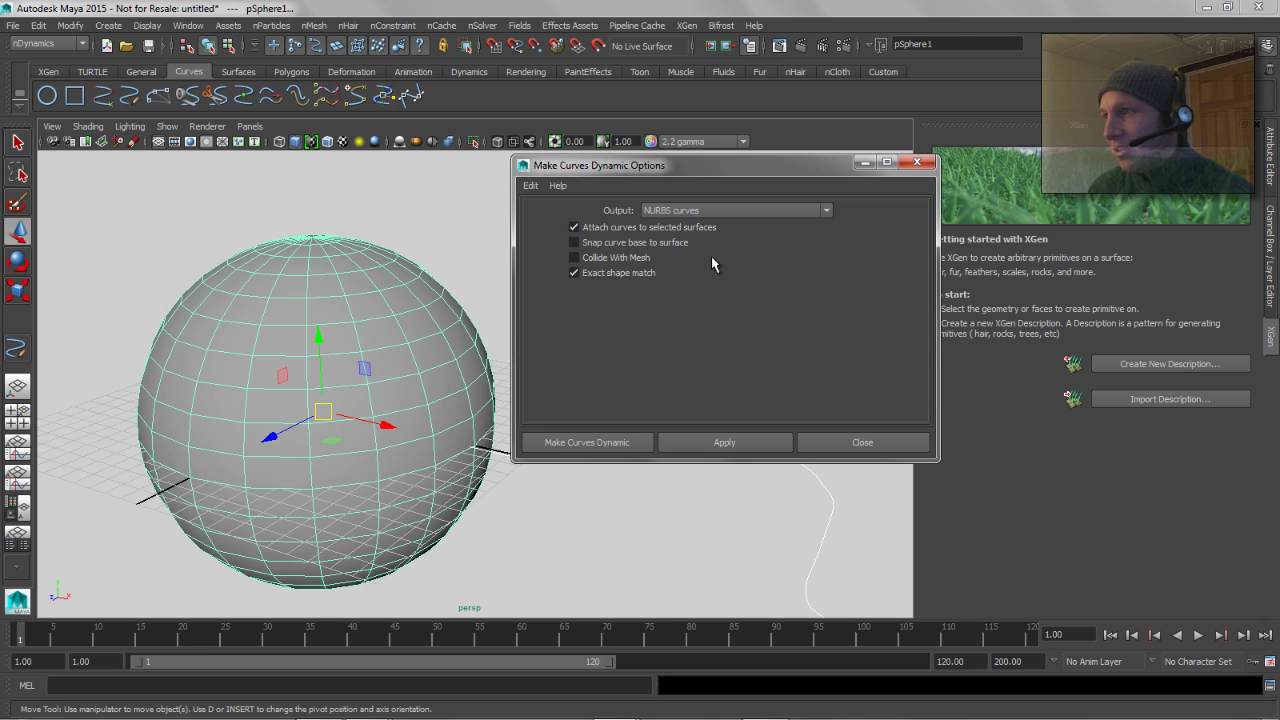
{"action": "left_click", "coordinate": [722, 442]}
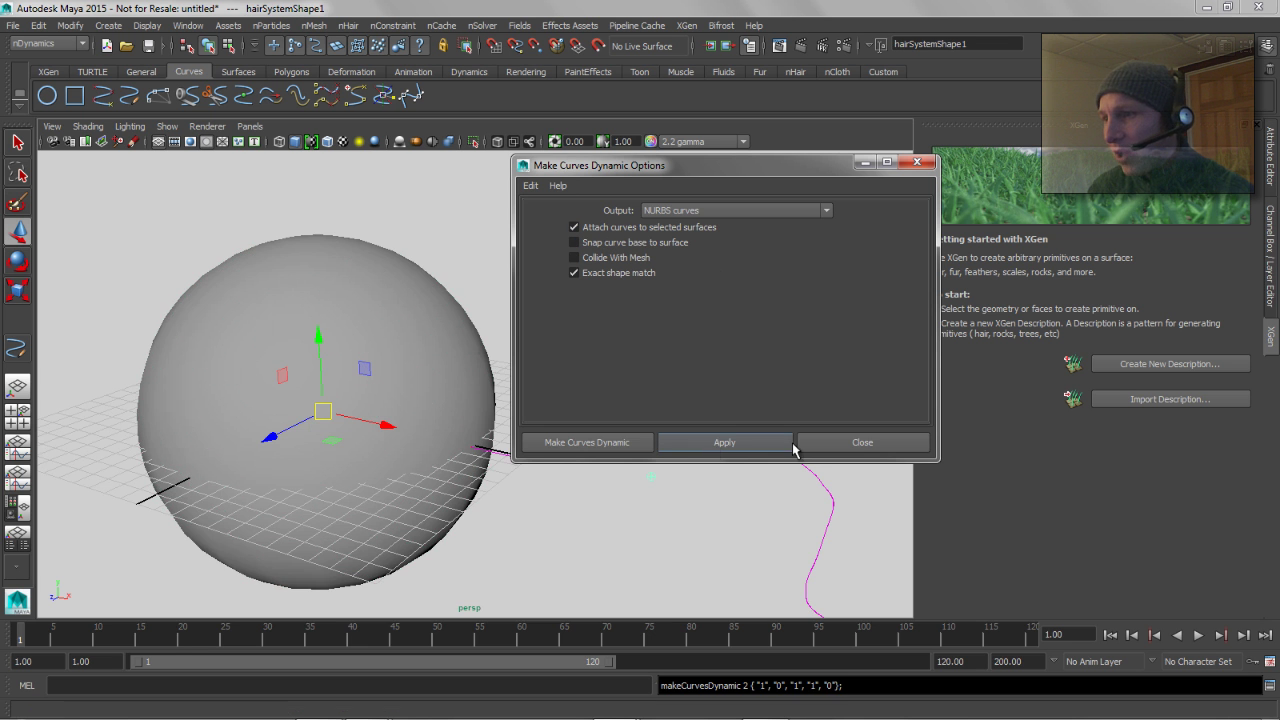
{"action": "left_click", "coordinate": [858, 443]}
Step: Examine up close where the dynamic curve meets the sphere's surface, selecting the curves and the sphere in turn
{"action": "right_click_drag", "start_coordinate": [517, 386], "coordinate": [654, 405], "text": "alt"}
{"action": "middle_click_drag", "start_coordinate": [512, 468], "coordinate": [546, 329], "text": "alt"}
{"action": "right_click_drag", "start_coordinate": [585, 345], "coordinate": [840, 370], "text": "alt"}
{"action": "left_click_drag", "start_coordinate": [566, 328], "coordinate": [325, 490], "text": "alt"}
{"action": "left_click", "coordinate": [309, 487]}
{"action": "left_click", "coordinate": [412, 515]}
{"action": "left_click", "coordinate": [314, 383], "text": "shift"}
{"action": "left_click", "coordinate": [371, 457]}
{"action": "left_click_drag", "start_coordinate": [400, 443], "coordinate": [550, 334], "text": "alt"}
{"action": "middle_click_drag", "start_coordinate": [549, 334], "coordinate": [650, 315], "text": "alt"}
{"action": "right_click_drag", "start_coordinate": [650, 315], "coordinate": [466, 337], "text": "alt"}
Step: Run interactive playback with the sphere selected, test-move it, check the attached curve's root, and return to the first frame
{"action": "left_click", "coordinate": [435, 320]}
{"action": "right_click_drag", "start_coordinate": [644, 320], "coordinate": [453, 302], "text": "alt"}
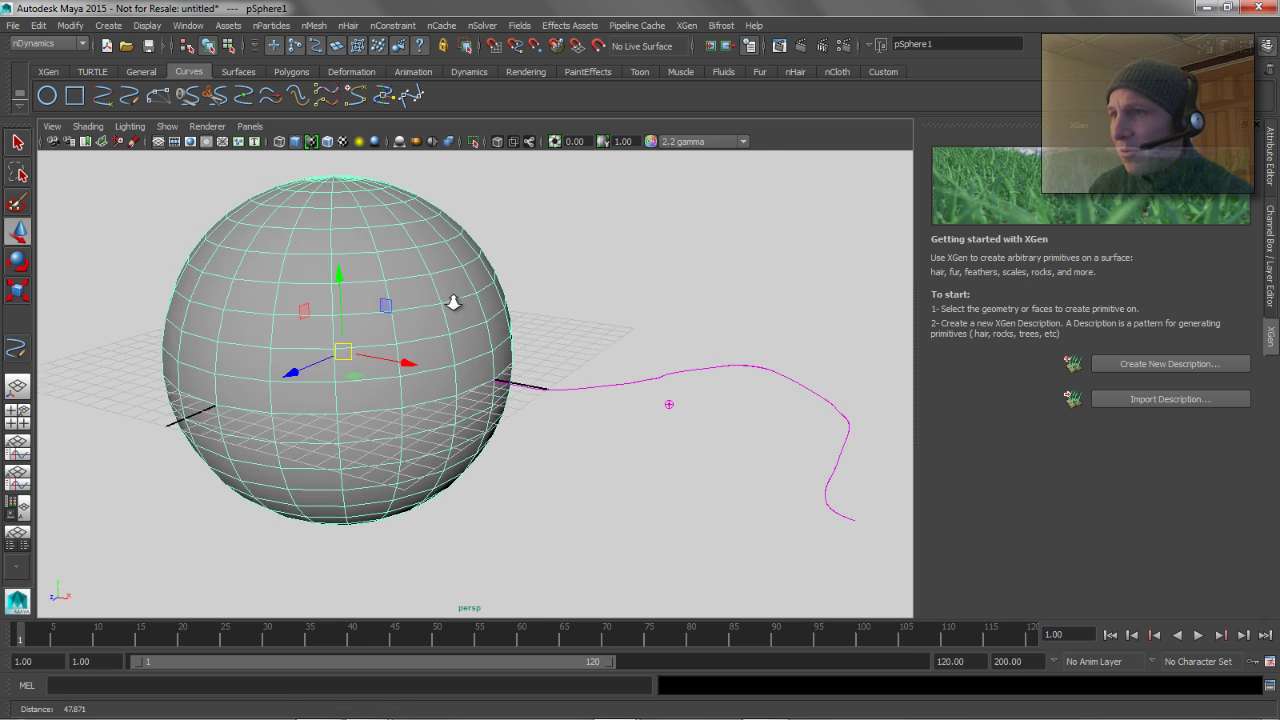
{"action": "scroll", "coordinate": [453, 302], "scroll_direction": "down", "scroll_amount": 2}
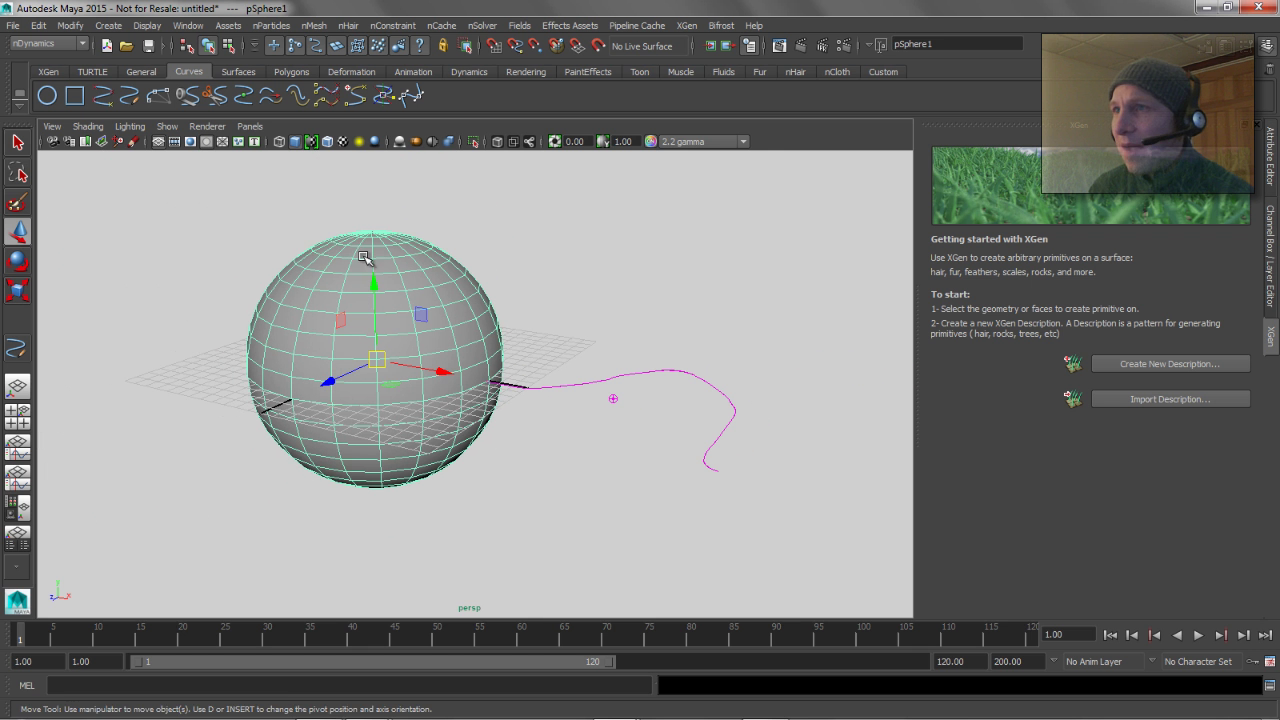
{"action": "left_click", "coordinate": [796, 72]}
{"action": "left_click", "coordinate": [690, 95]}
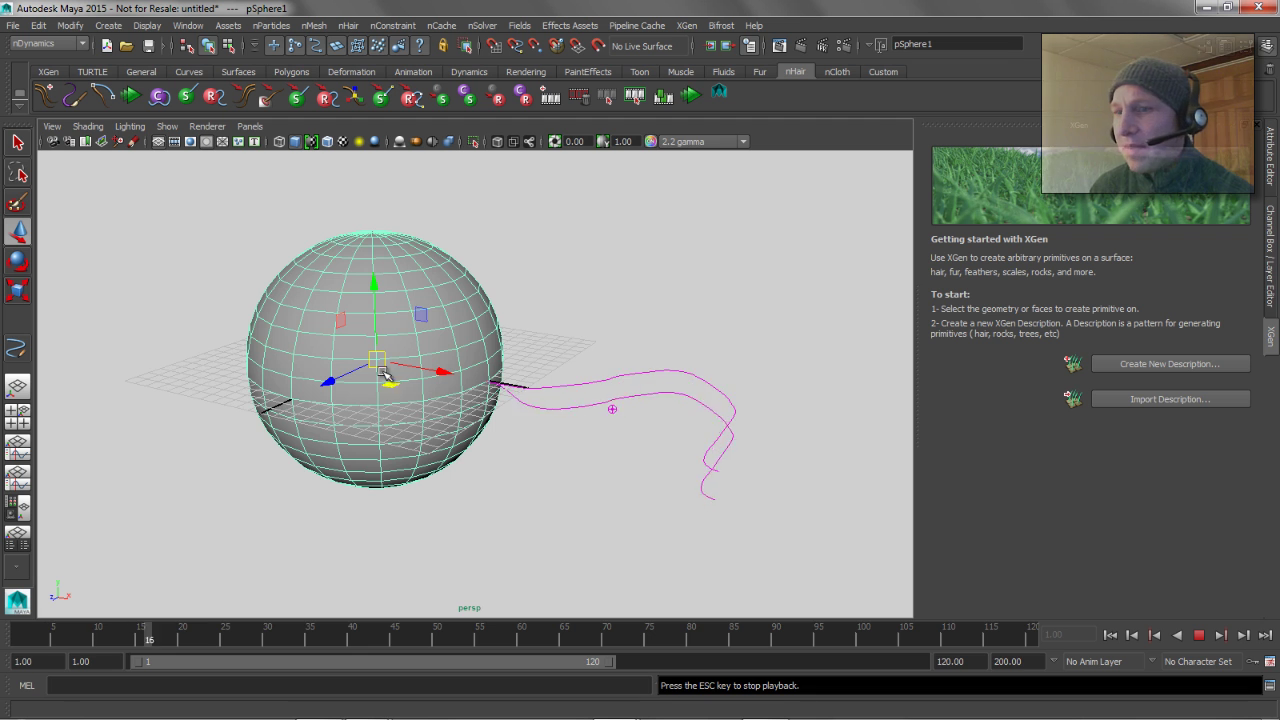
{"action": "mouse_move", "coordinate": [380, 368]}
{"action": "left_mouse_down"}
{"action": "mouse_move", "coordinate": [334, 394]}
{"action": "mouse_move", "coordinate": [353, 369]}
{"action": "mouse_move", "coordinate": [409, 348]}
{"action": "mouse_move", "coordinate": [366, 351]}
{"action": "left_mouse_up"}
{"action": "key", "text": "z"}
{"action": "scroll", "coordinate": [626, 369], "scroll_direction": "up", "scroll_amount": 6}
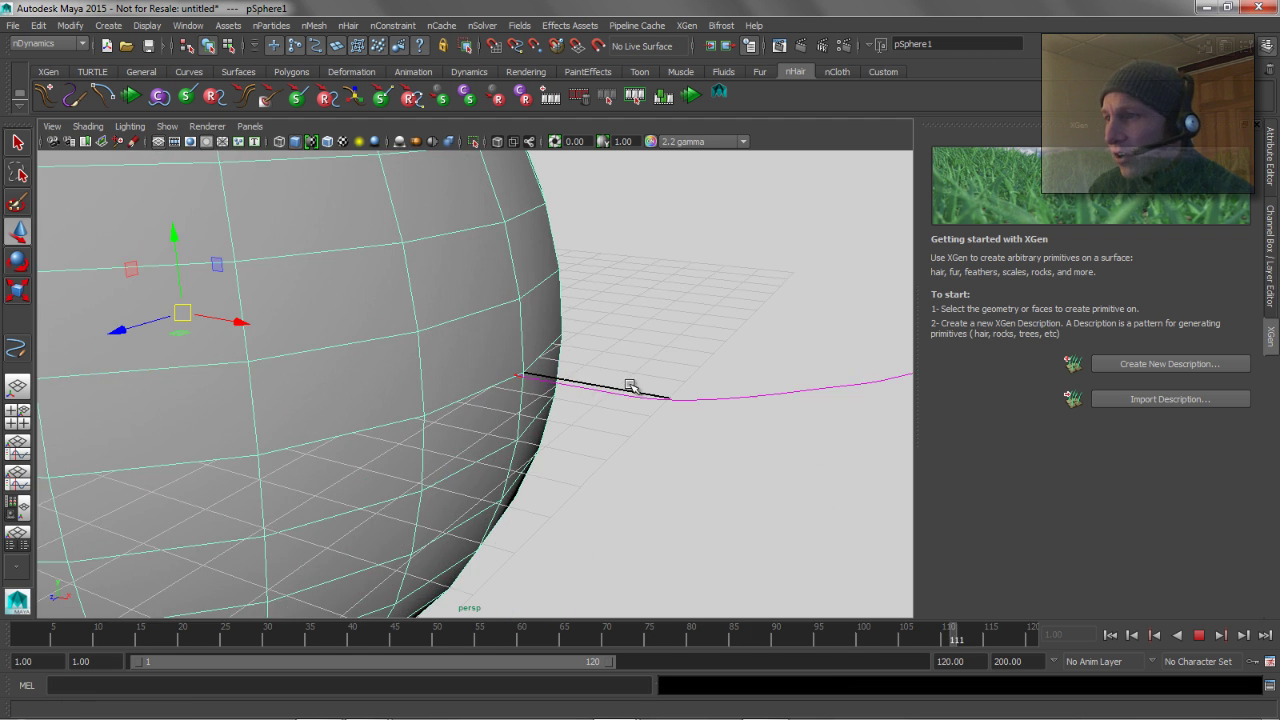
{"action": "left_click", "coordinate": [1110, 634]}
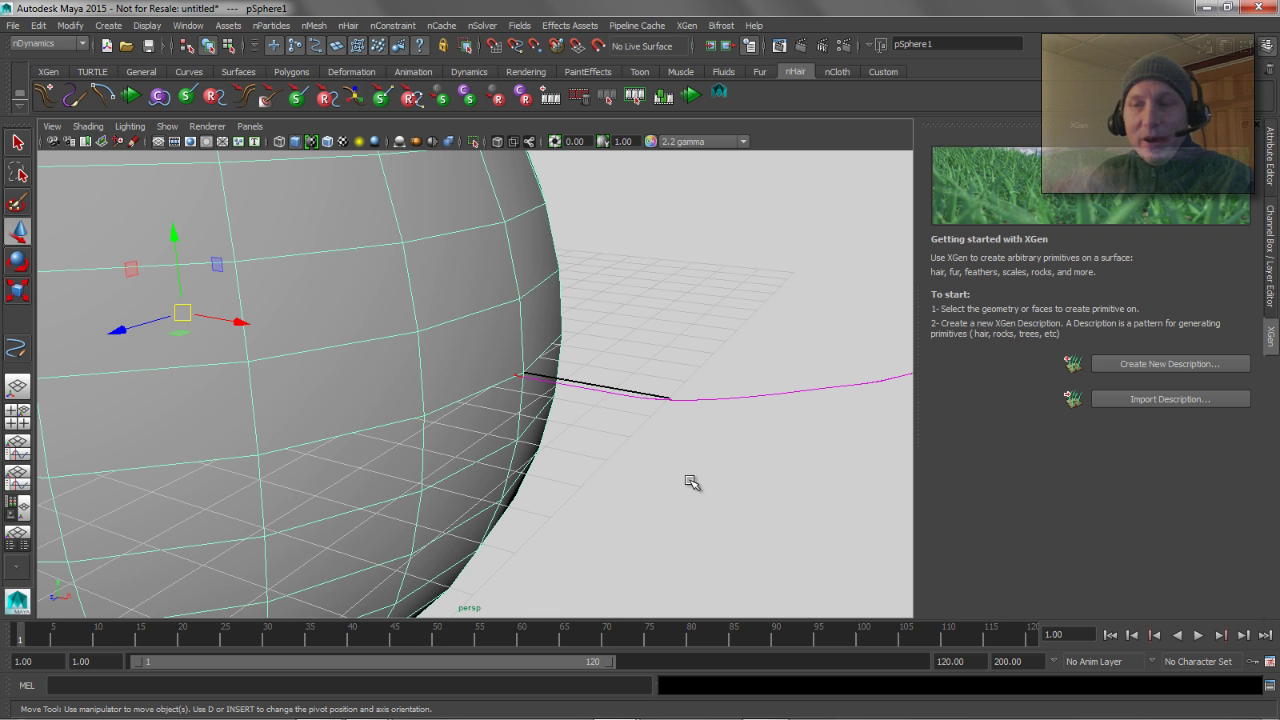
Step: Undo the dynamic hair setup until only the sphere and the original pencil curve are left
{"action": "right_click_drag", "start_coordinate": [657, 438], "coordinate": [230, 434], "text": "alt"}
{"action": "key", "text": "ctrl+z"}
{"action": "key", "text": "ctrl+z"}
{"action": "key", "text": "ctrl+z"}
{"action": "key", "text": "ctrl+z"}
{"action": "key", "text": "ctrl+z"}
{"action": "key", "text": "ctrl+z"}
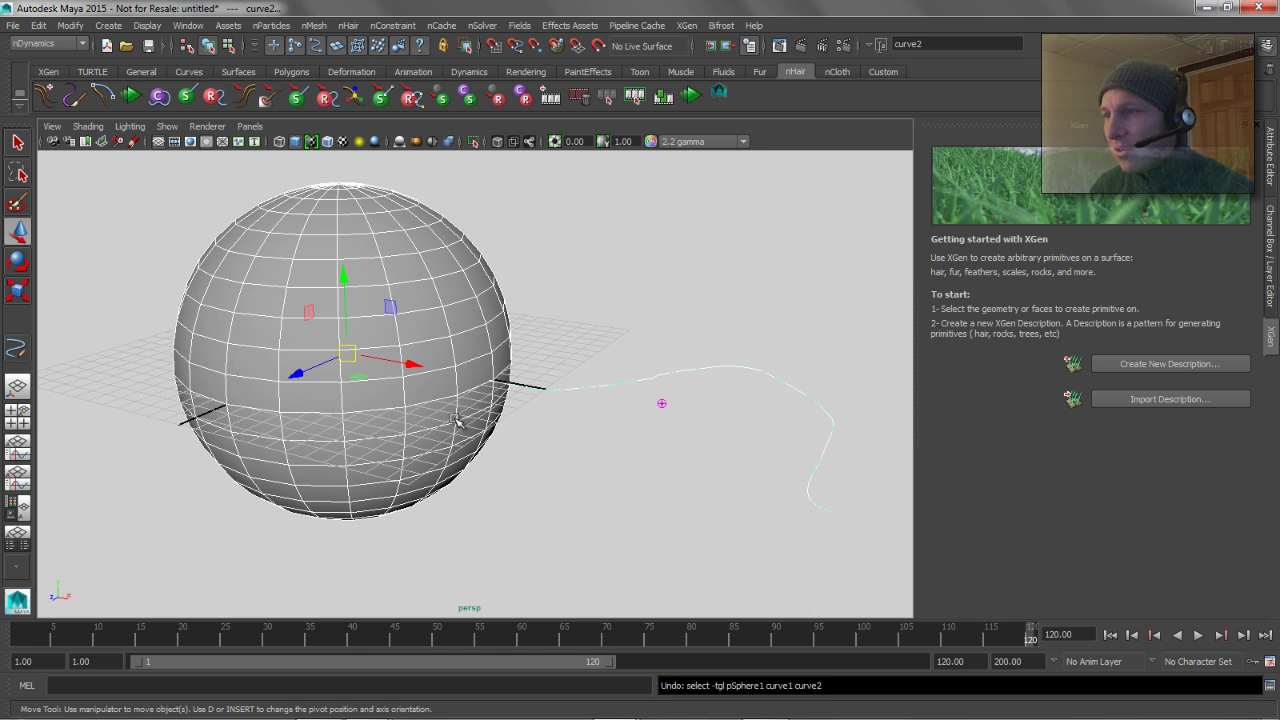
{"action": "key", "text": "ctrl+z"}
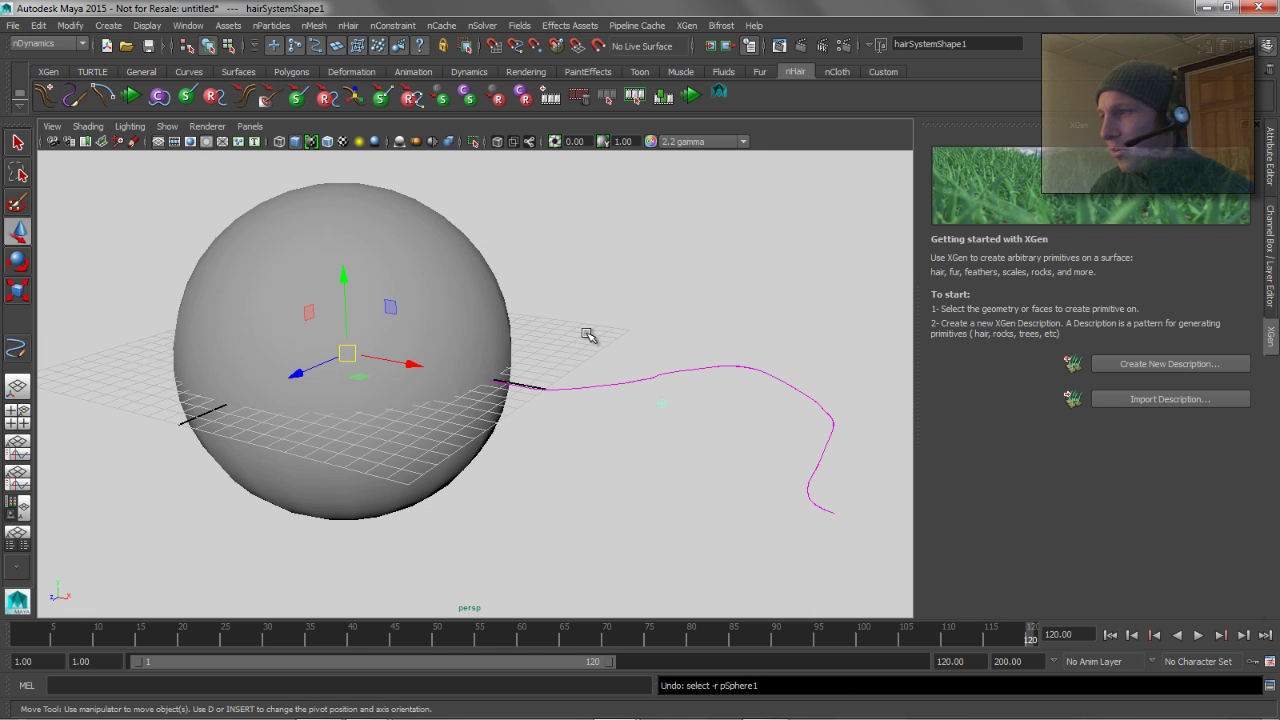
{"action": "key", "text": "ctrl+z"}
{"action": "left_click", "coordinate": [612, 308]}
{"action": "left_click_drag", "start_coordinate": [525, 362], "coordinate": [572, 448], "text": "alt"}
{"action": "key", "text": "ctrl+z"}
{"action": "key", "text": "ctrl+z"}
{"action": "key", "text": "ctrl+z"}
{"action": "key", "text": "ctrl+z"}
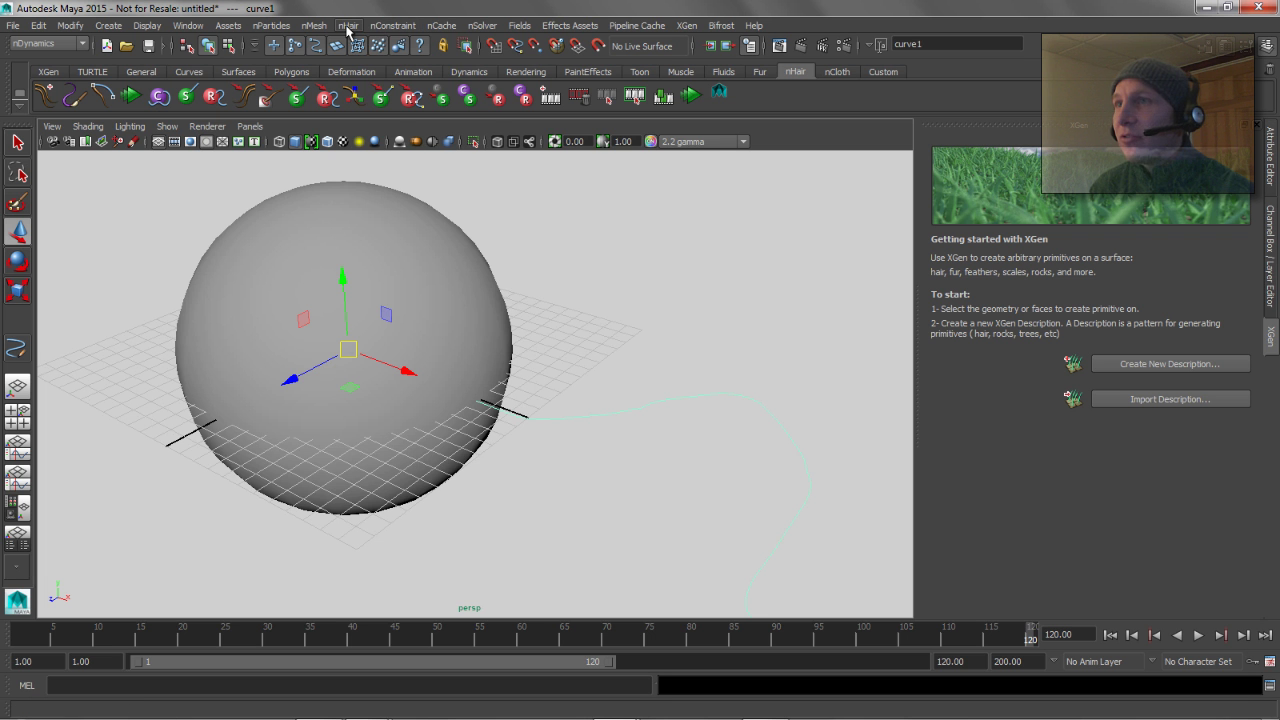
Step: Make the pencil curve dynamic without attaching it to a surface, keeping NURBS curves output and exact shape match
{"action": "left_click", "coordinate": [347, 25]}
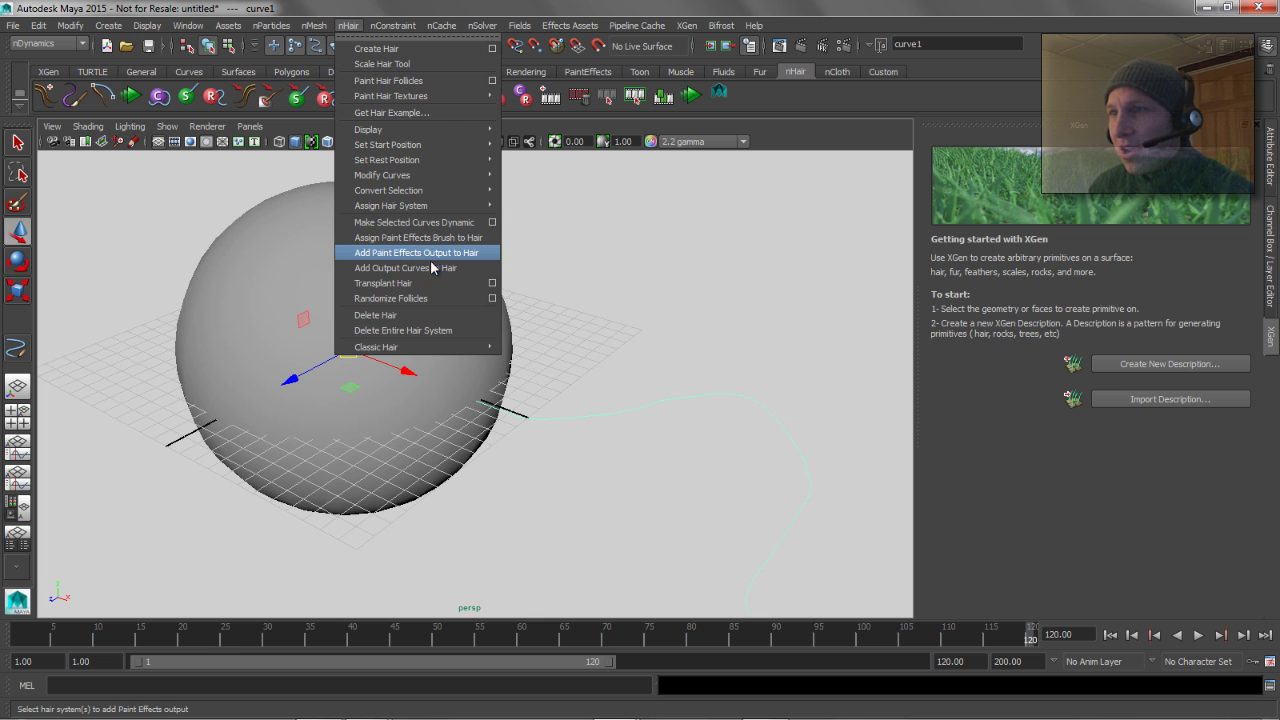
{"action": "left_click", "coordinate": [492, 222]}
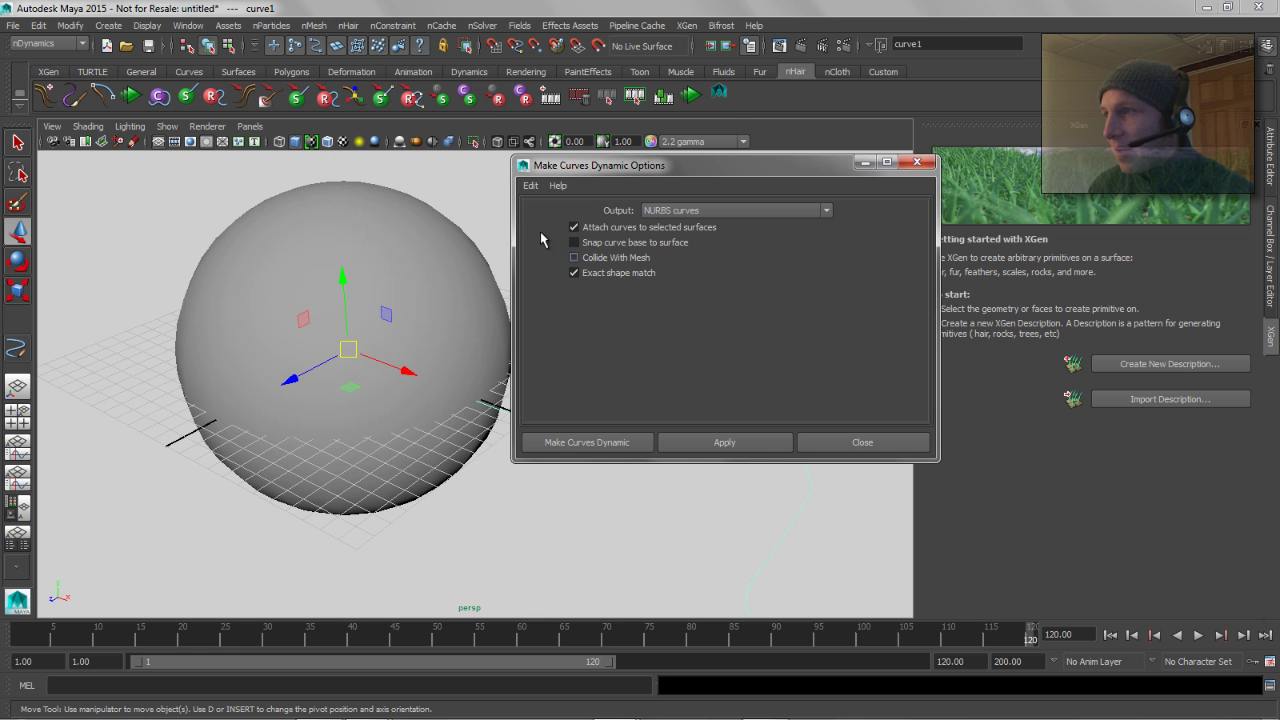
{"action": "left_click", "coordinate": [588, 230]}
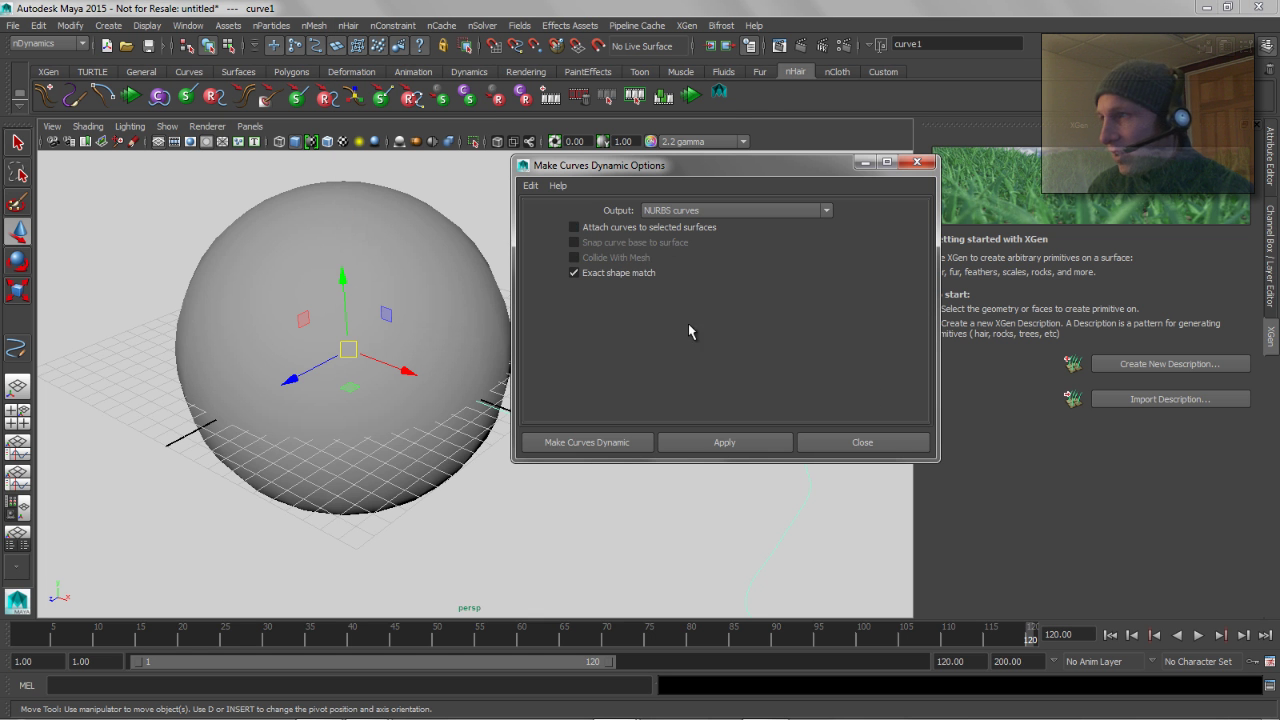
{"action": "left_click", "coordinate": [720, 442]}
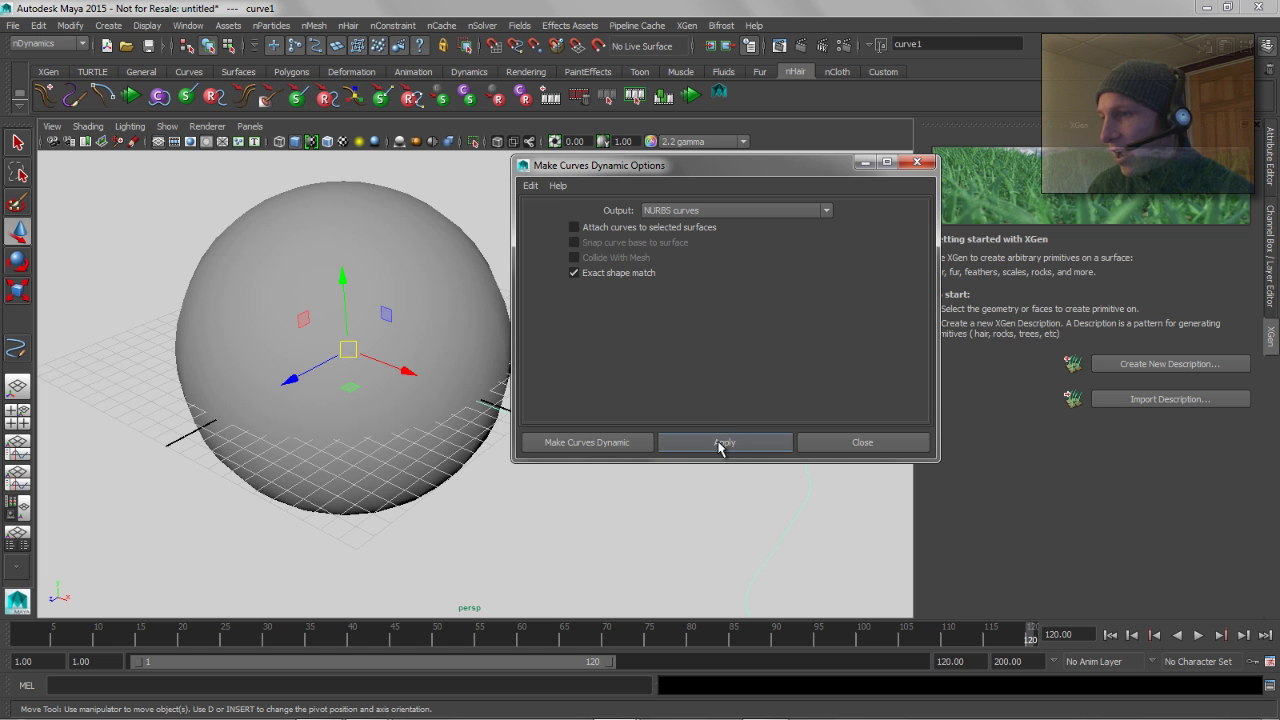
{"action": "left_click", "coordinate": [810, 445]}
Step: Return to the first frame and set the end of the playback range to 30000
{"action": "left_click_drag", "start_coordinate": [769, 443], "coordinate": [629, 426], "text": "alt"}
{"action": "right_click_drag", "start_coordinate": [629, 426], "coordinate": [560, 430], "text": "alt"}
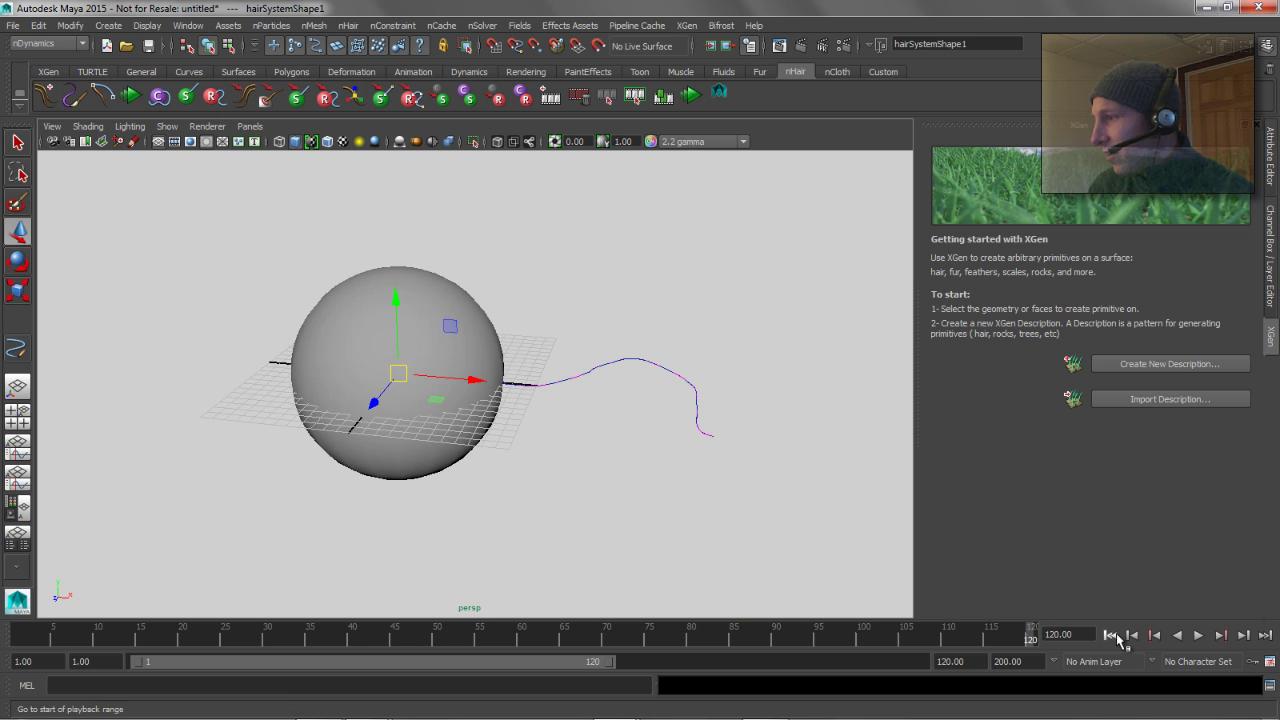
{"action": "left_click", "coordinate": [1111, 634]}
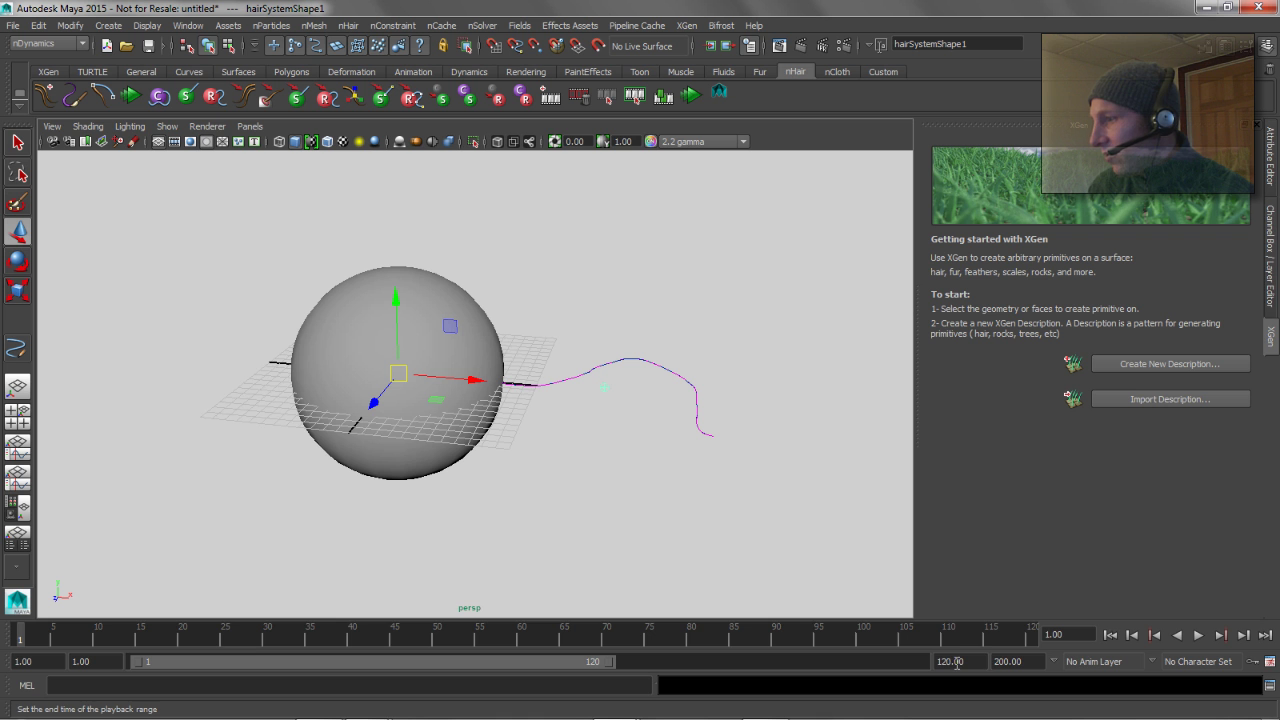
{"action": "left_click_drag", "start_coordinate": [966, 665], "coordinate": [886, 668]}
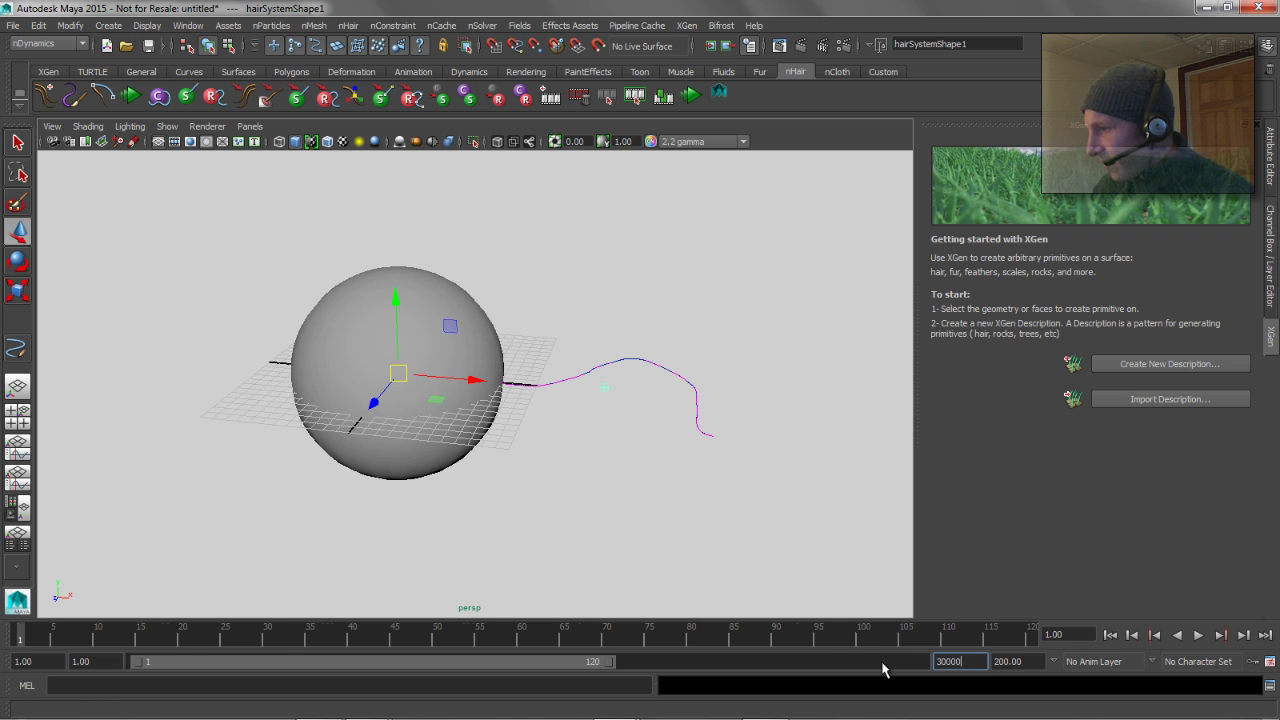
{"action": "type", "text": "30000"}
{"action": "key", "text": "Return"}
Step: Play the hair simulation briefly, stop it, and select the simulated output curve
{"action": "left_click", "coordinate": [1199, 635]}
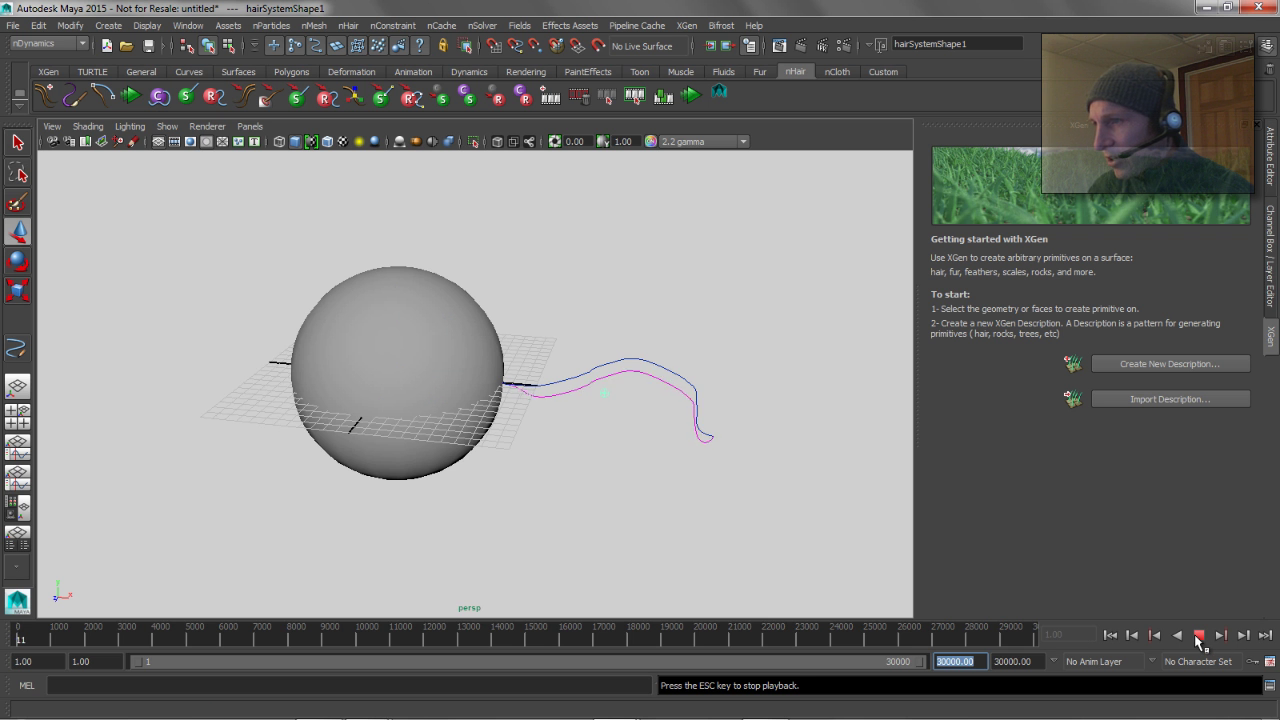
{"action": "left_click", "coordinate": [1199, 635]}
{"action": "right_click_drag", "start_coordinate": [397, 450], "coordinate": [544, 400], "text": "alt"}
{"action": "left_click", "coordinate": [551, 466]}
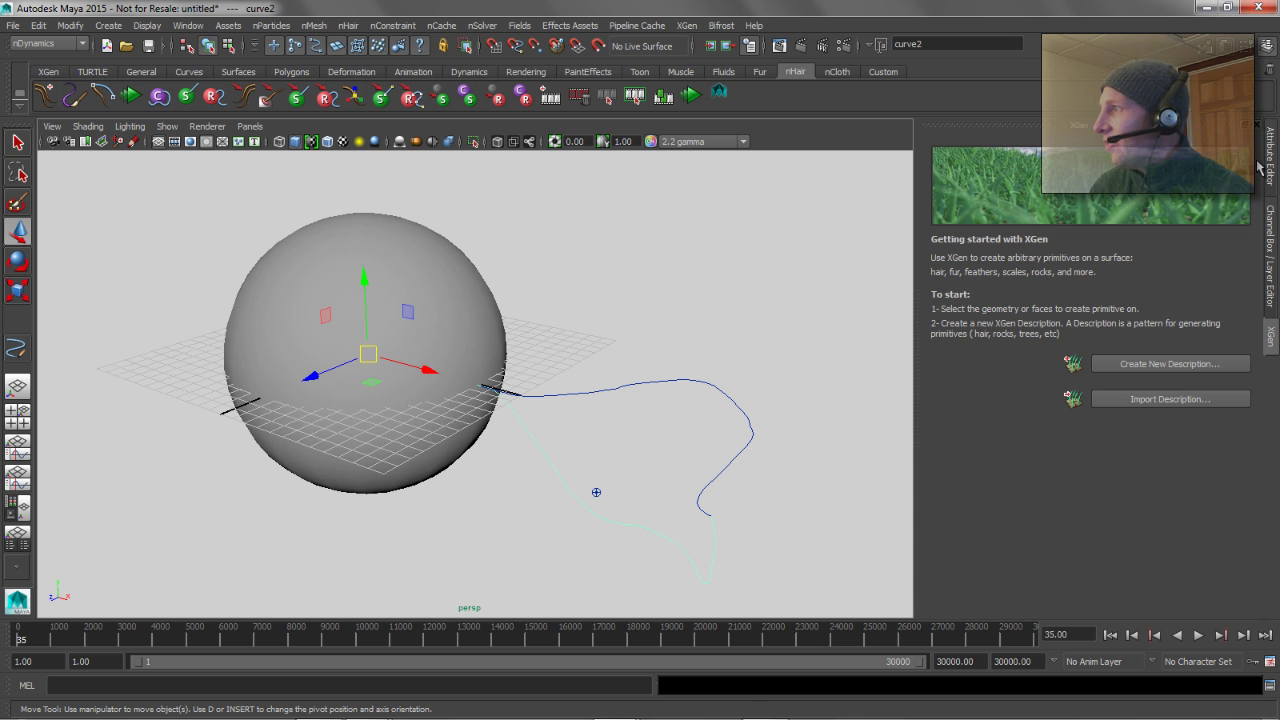
Step: Set the follicle's Point Lock to Base in the simulated curve's attributes
{"action": "left_click", "coordinate": [1271, 168]}
{"action": "left_click", "coordinate": [1068, 180]}
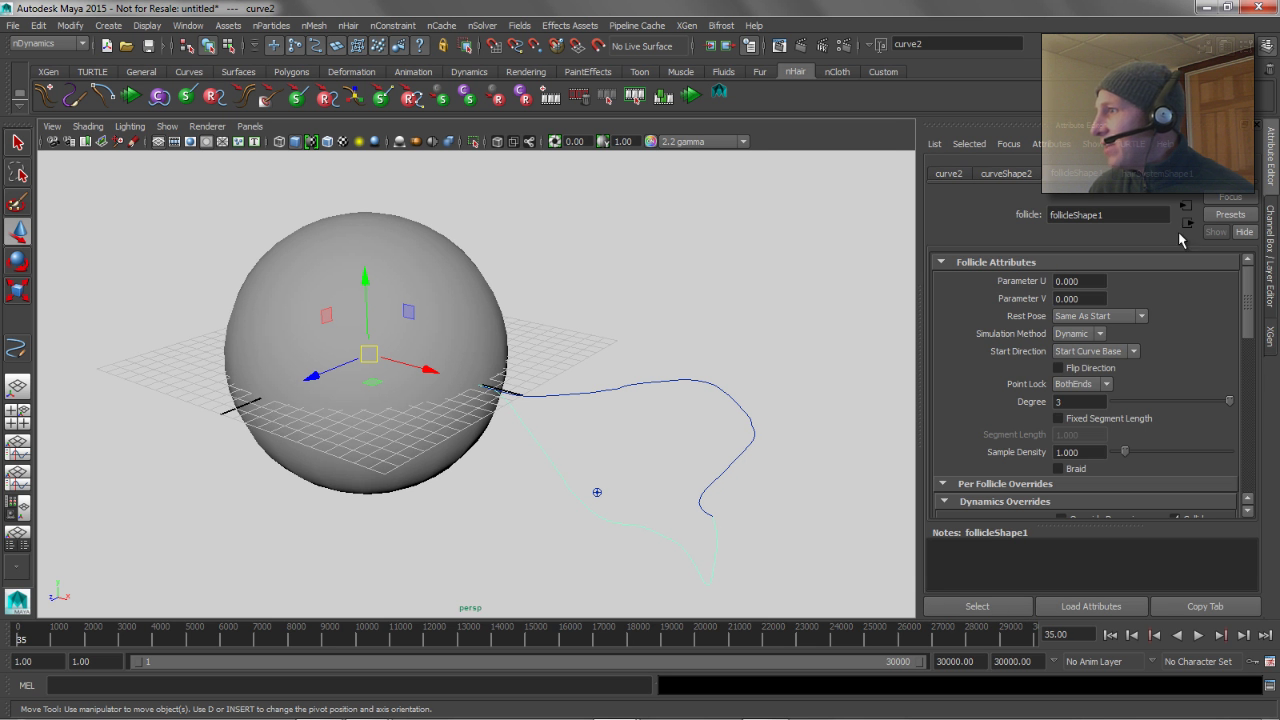
{"action": "left_click", "coordinate": [1106, 385]}
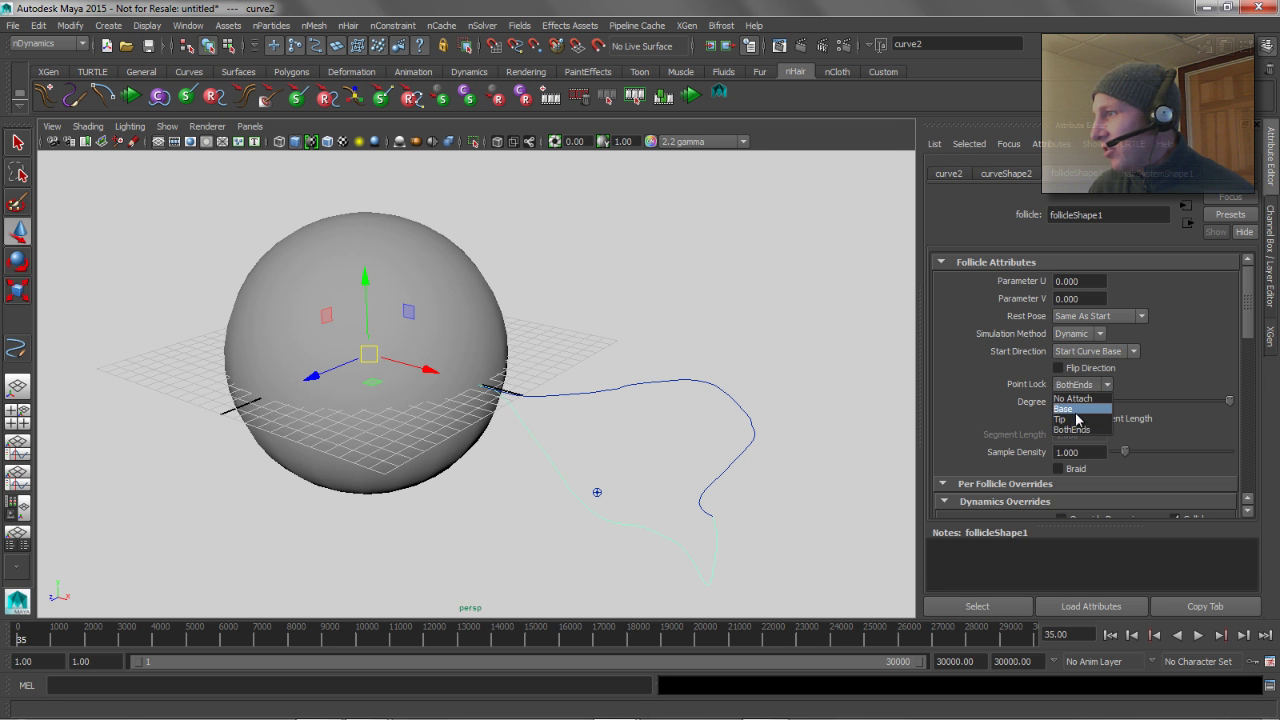
{"action": "left_click", "coordinate": [1066, 409]}
Step: Play the hair simulation from the first frame to watch the base-locked curve fall, and stop it
{"action": "left_click", "coordinate": [1111, 636]}
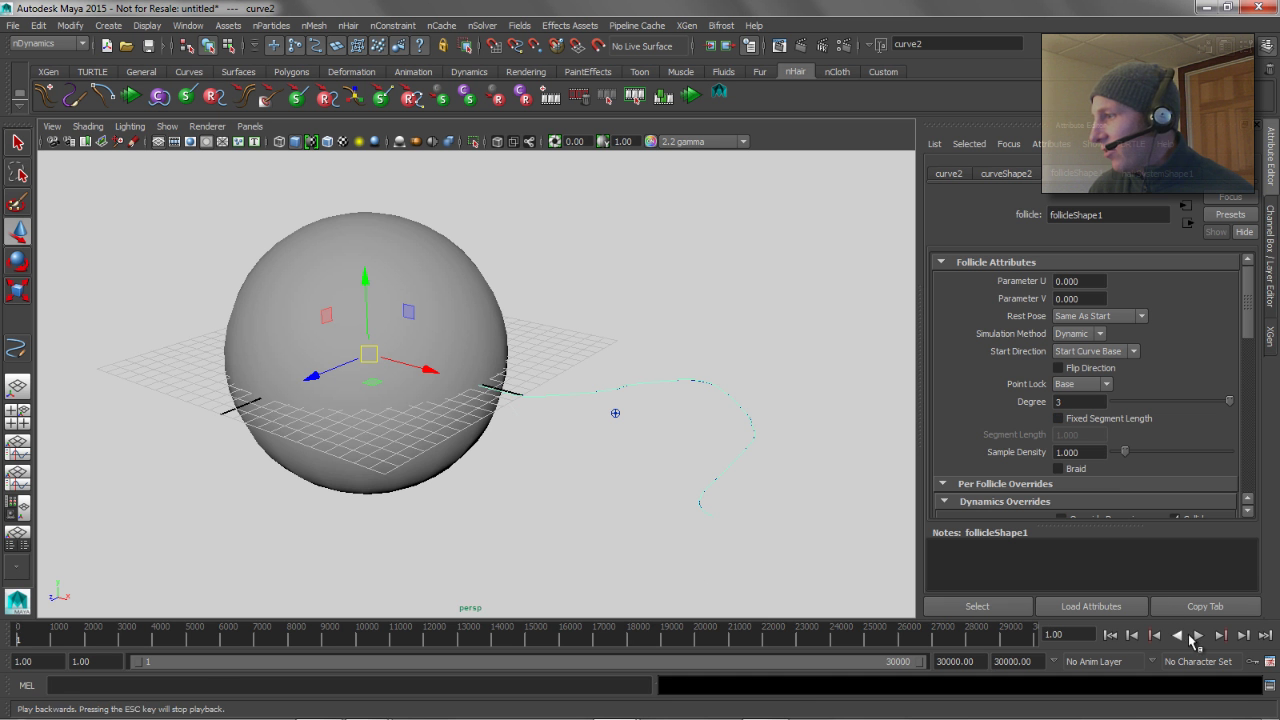
{"action": "left_click", "coordinate": [1197, 636]}
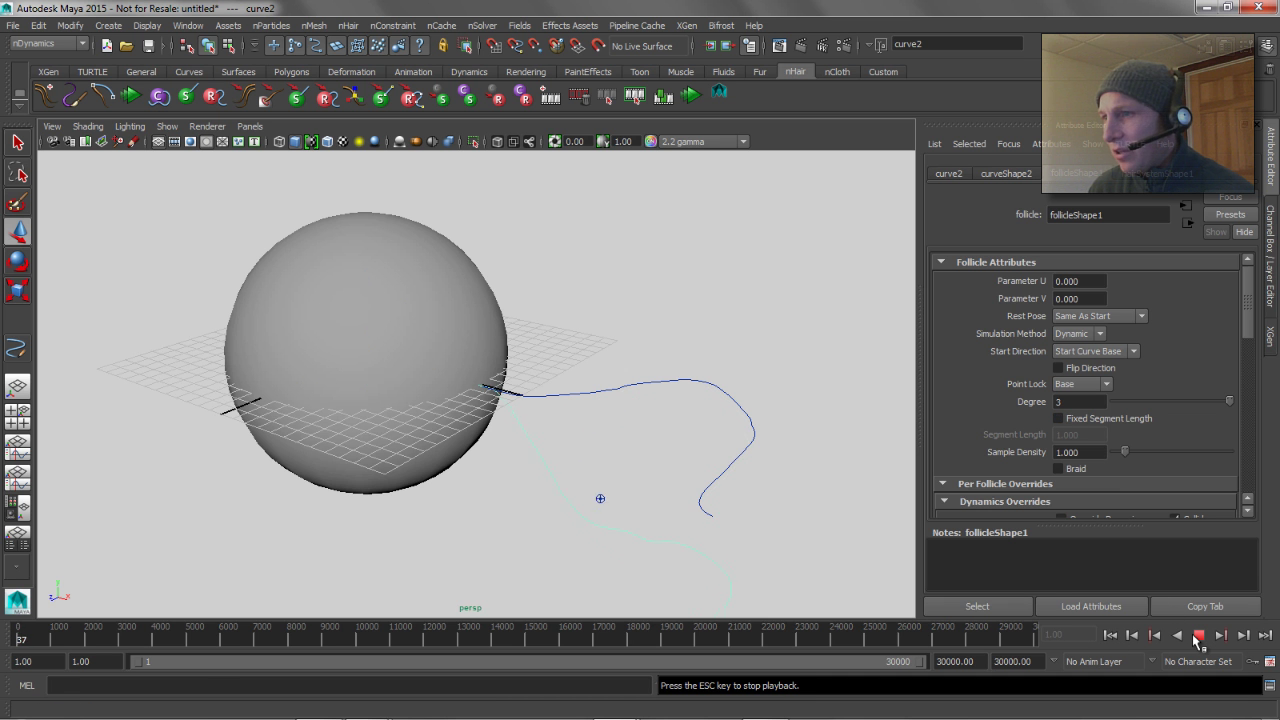
{"action": "left_click", "coordinate": [1197, 636]}
{"action": "key", "text": "w"}
Step: Try moving the sphere during interactive playback, undo the move, and return to the first frame
{"action": "left_click", "coordinate": [313, 247]}
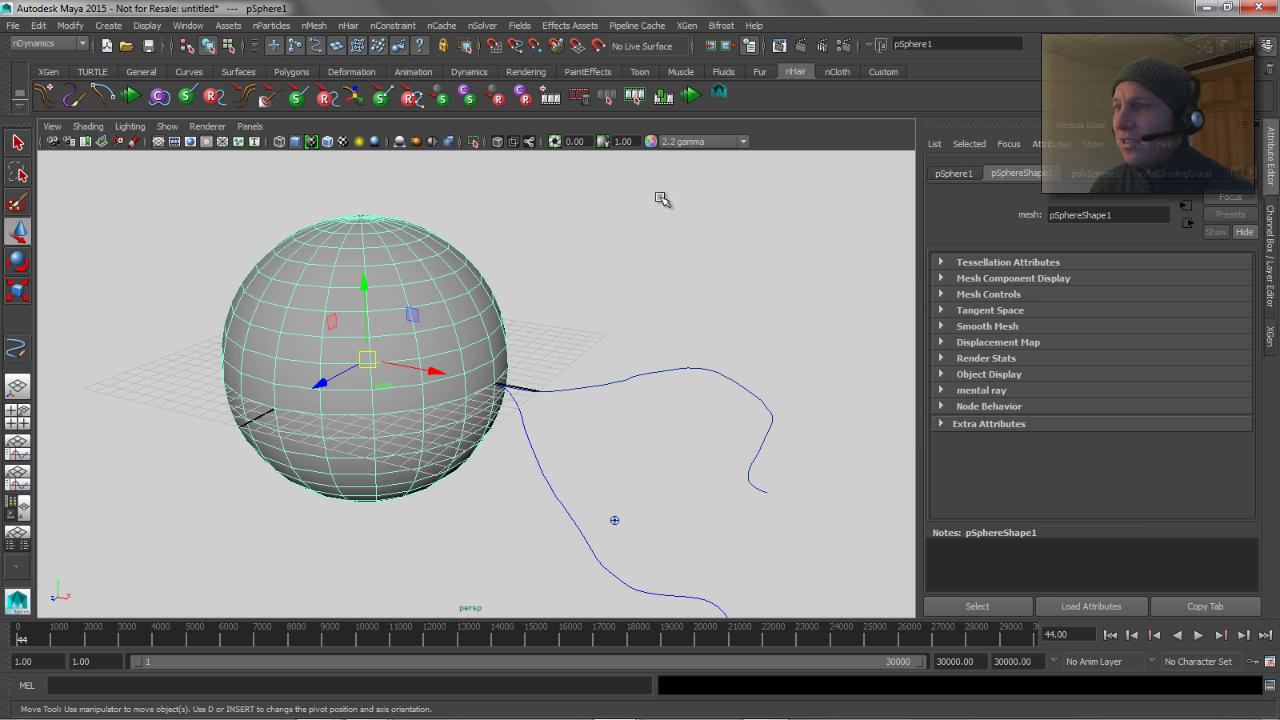
{"action": "key", "text": "alt+v"}
{"action": "left_click_drag", "start_coordinate": [366, 360], "coordinate": [338, 376]}
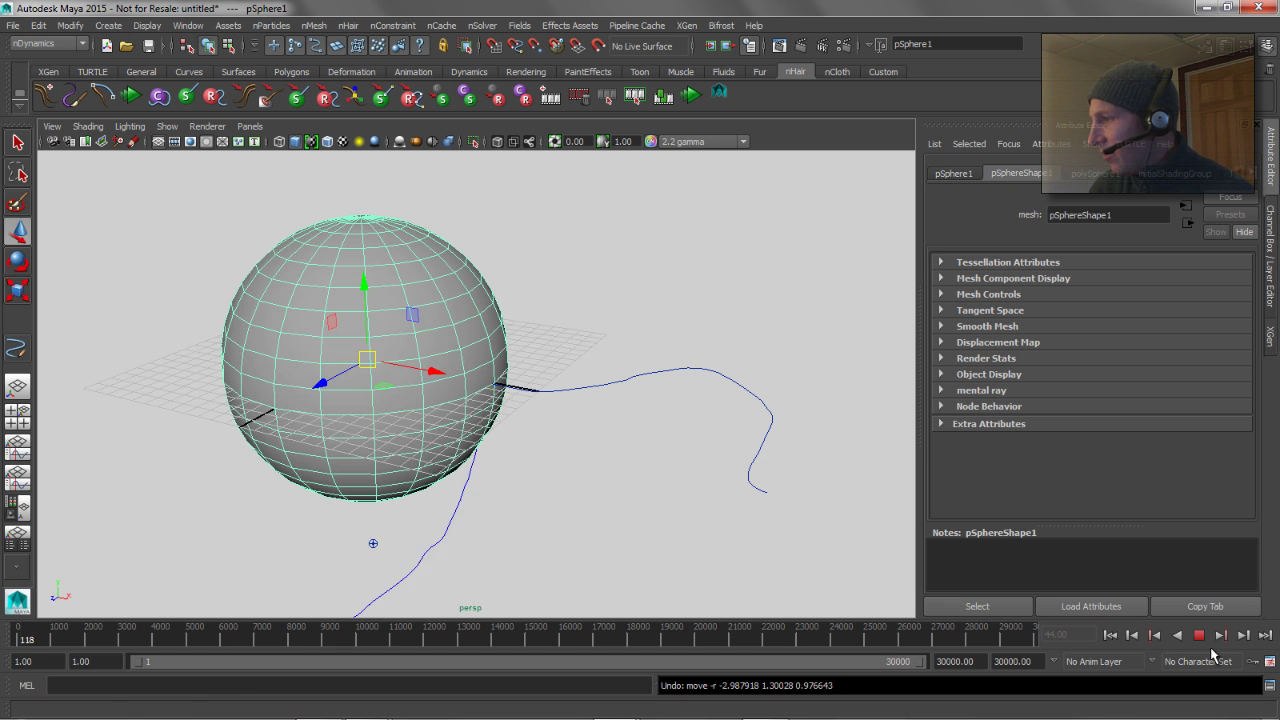
{"action": "left_click", "coordinate": [1199, 636]}
{"action": "left_click", "coordinate": [1110, 635]}
Step: Make the sphere a passive nCloth collider
{"action": "left_click", "coordinate": [514, 252]}
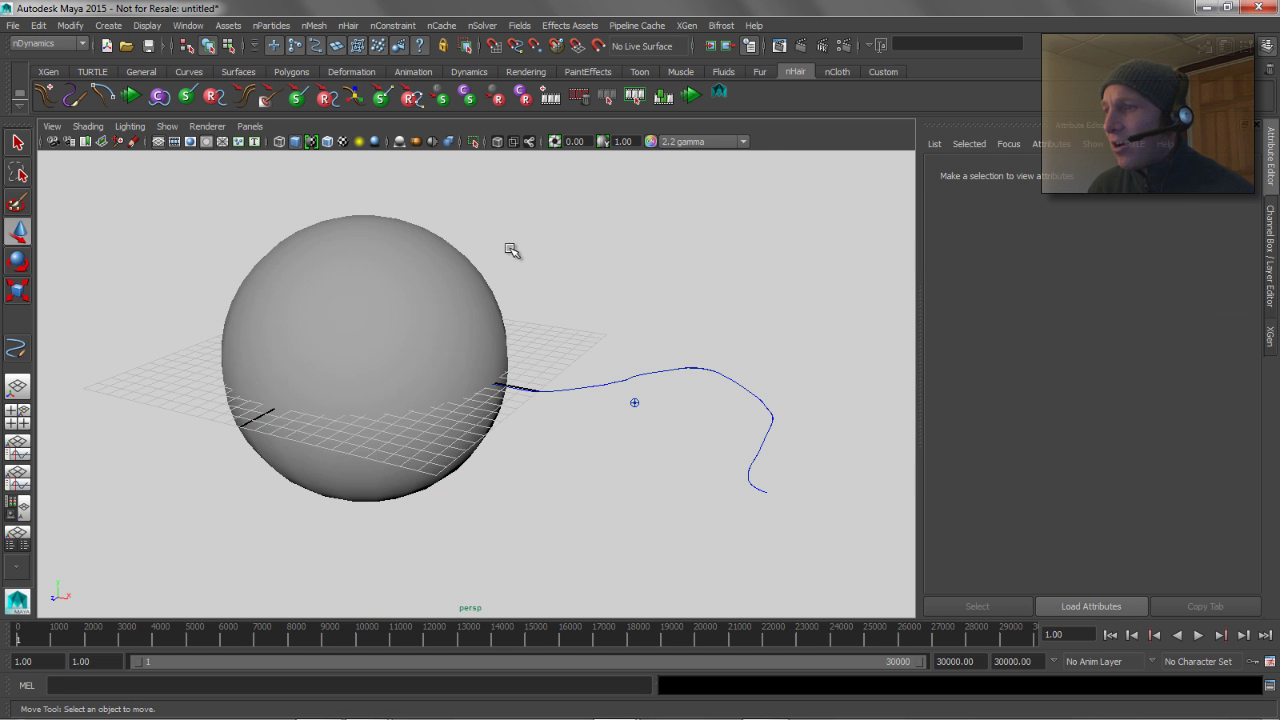
{"action": "left_click_drag", "start_coordinate": [520, 268], "coordinate": [435, 376], "text": "alt"}
{"action": "left_click", "coordinate": [452, 259]}
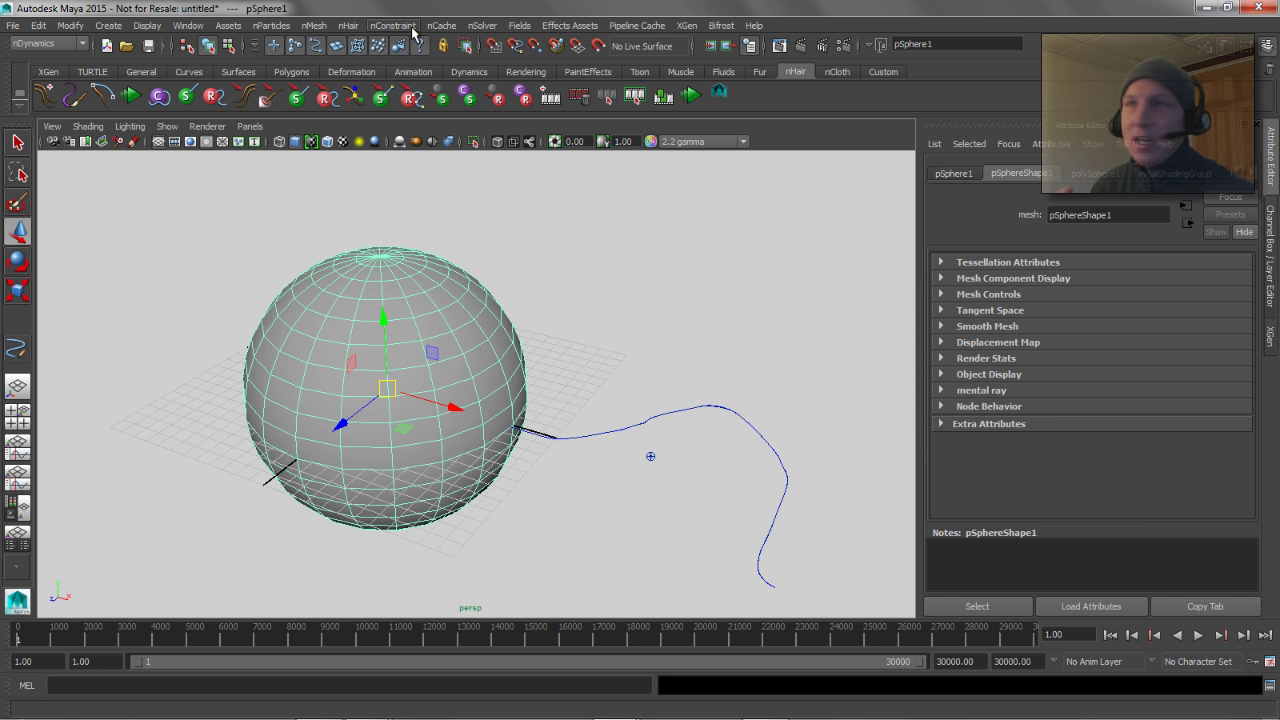
{"action": "left_click", "coordinate": [314, 26]}
{"action": "left_click", "coordinate": [340, 49]}
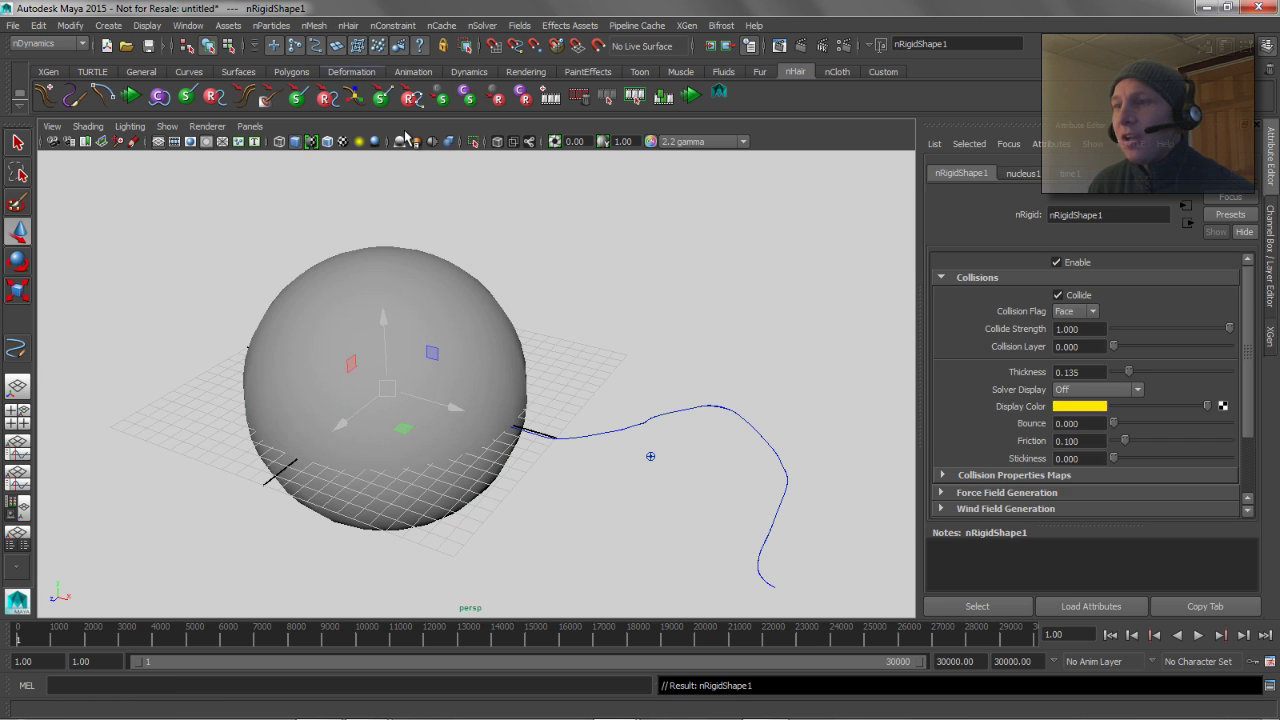
Step: Show the Outliner beside the perspective view and check the sphere's nRigid attributes
{"action": "left_click", "coordinate": [550, 202]}
{"action": "key", "text": "space"}
{"action": "left_click_drag", "start_coordinate": [499, 222], "coordinate": [491, 249]}
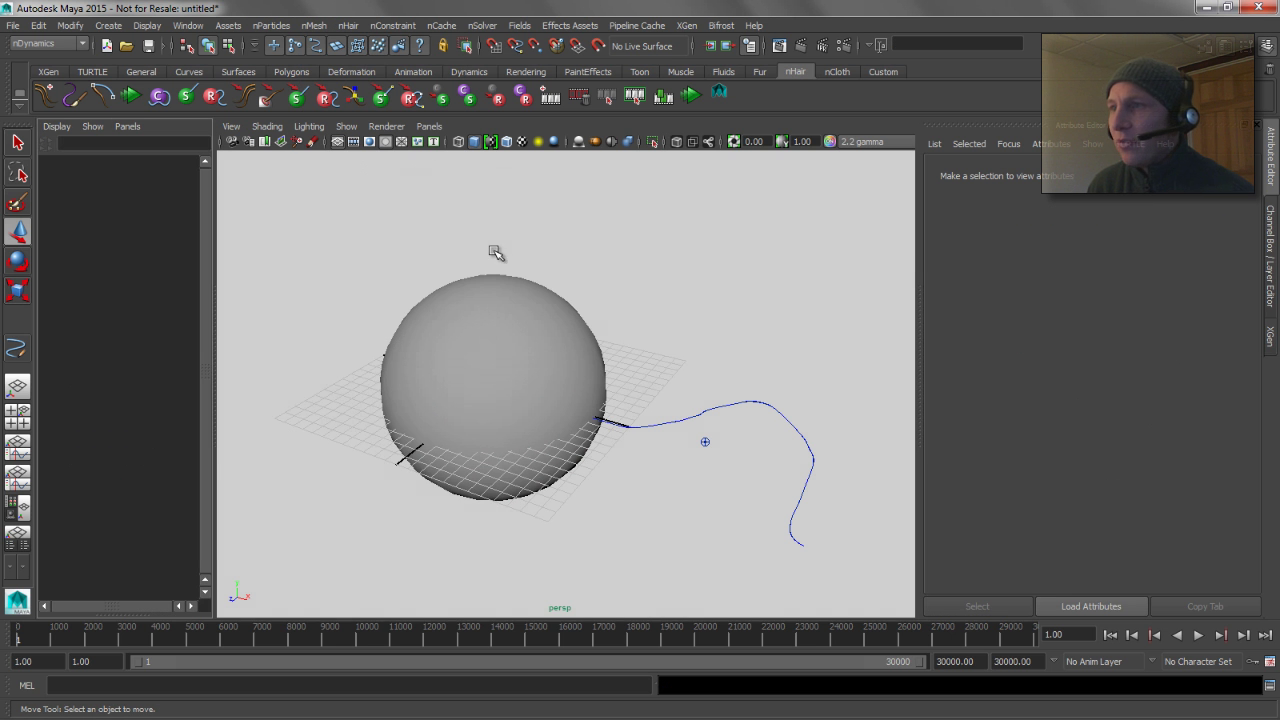
{"action": "left_click", "coordinate": [530, 322]}
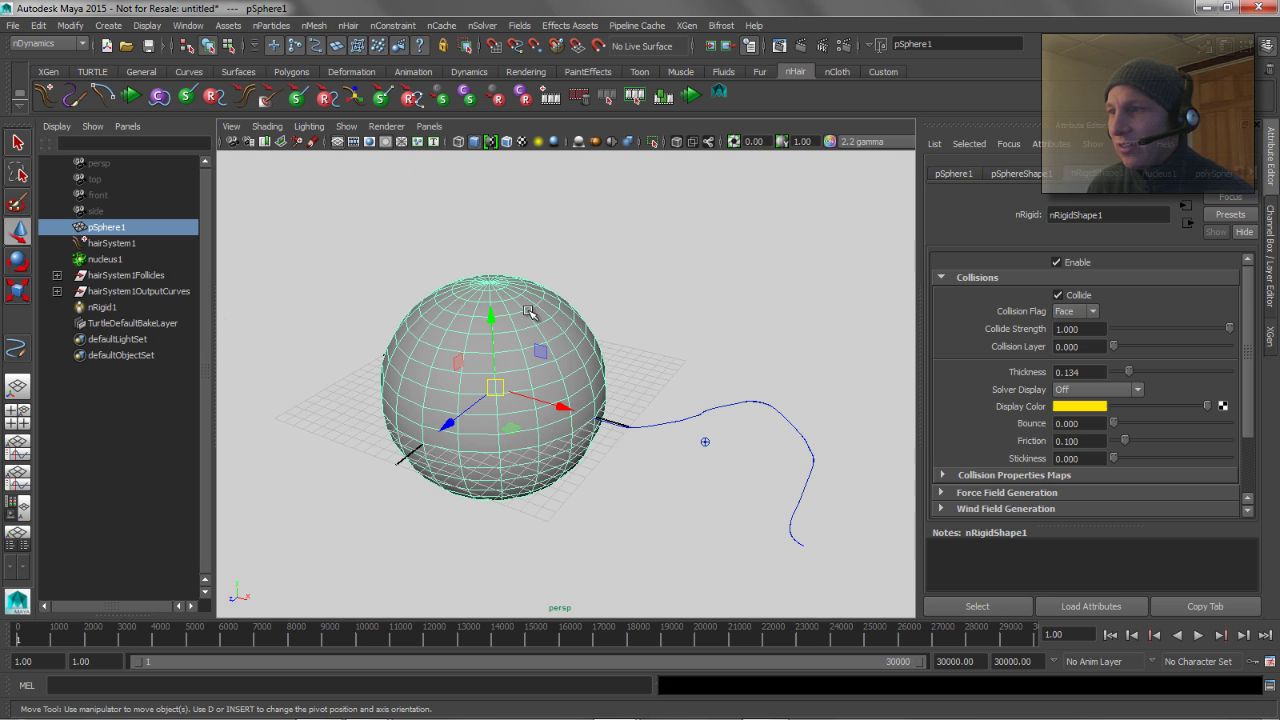
{"action": "left_click", "coordinate": [636, 296]}
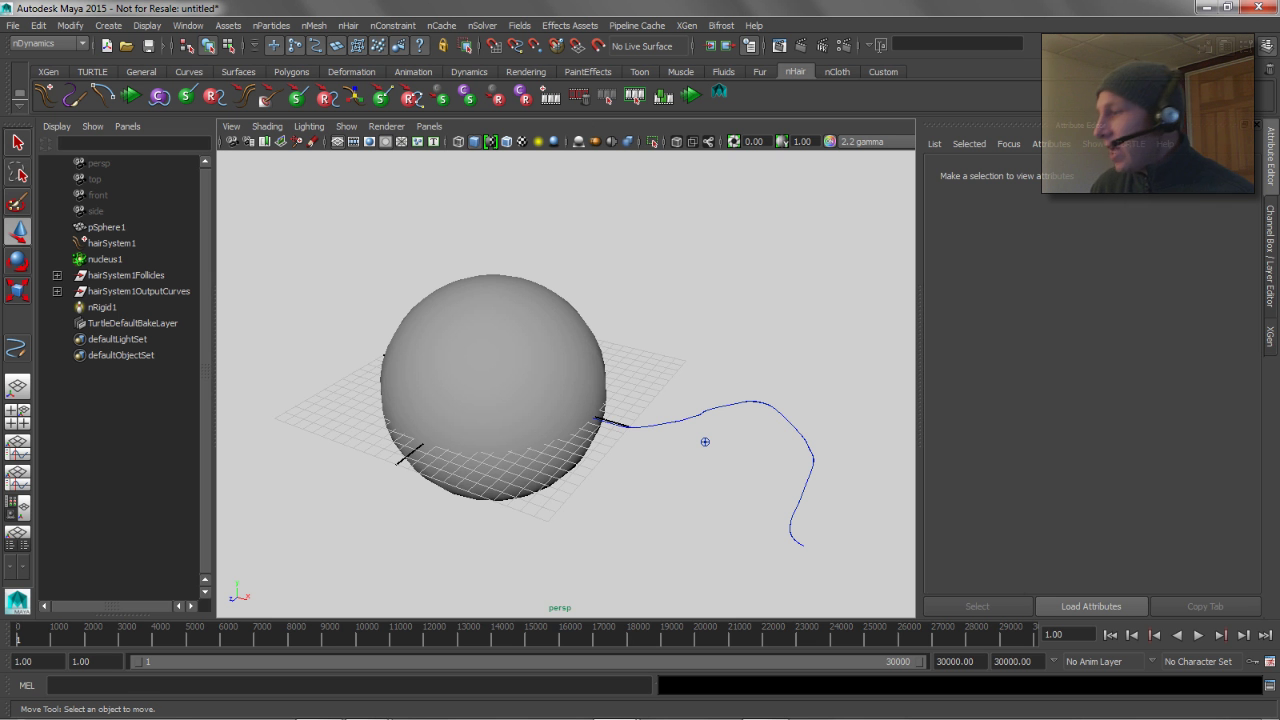
Step: Run the MEL command "connectAttr nRigid1.nucleusId hairSystem1.attachObjectId;" in the Script Editor and minimize the editor
{"action": "left_click", "coordinate": [1269, 685]}
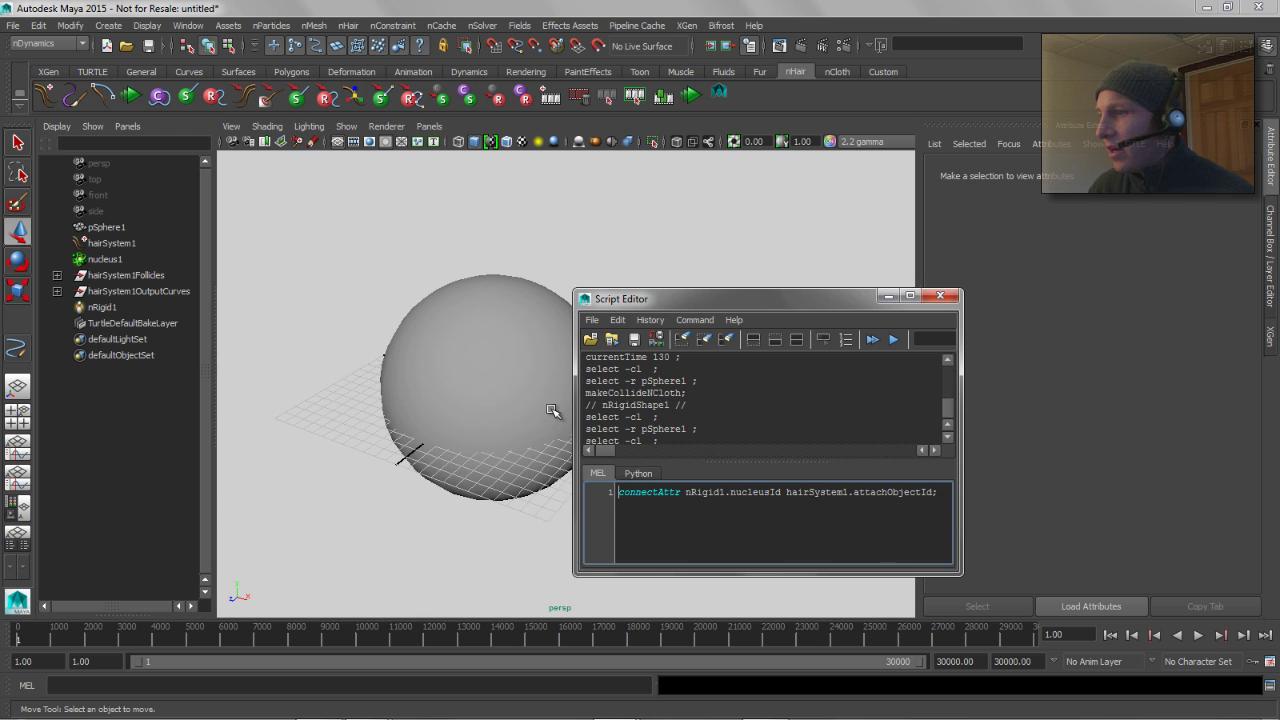
{"action": "left_click_drag", "start_coordinate": [960, 508], "coordinate": [1054, 510]}
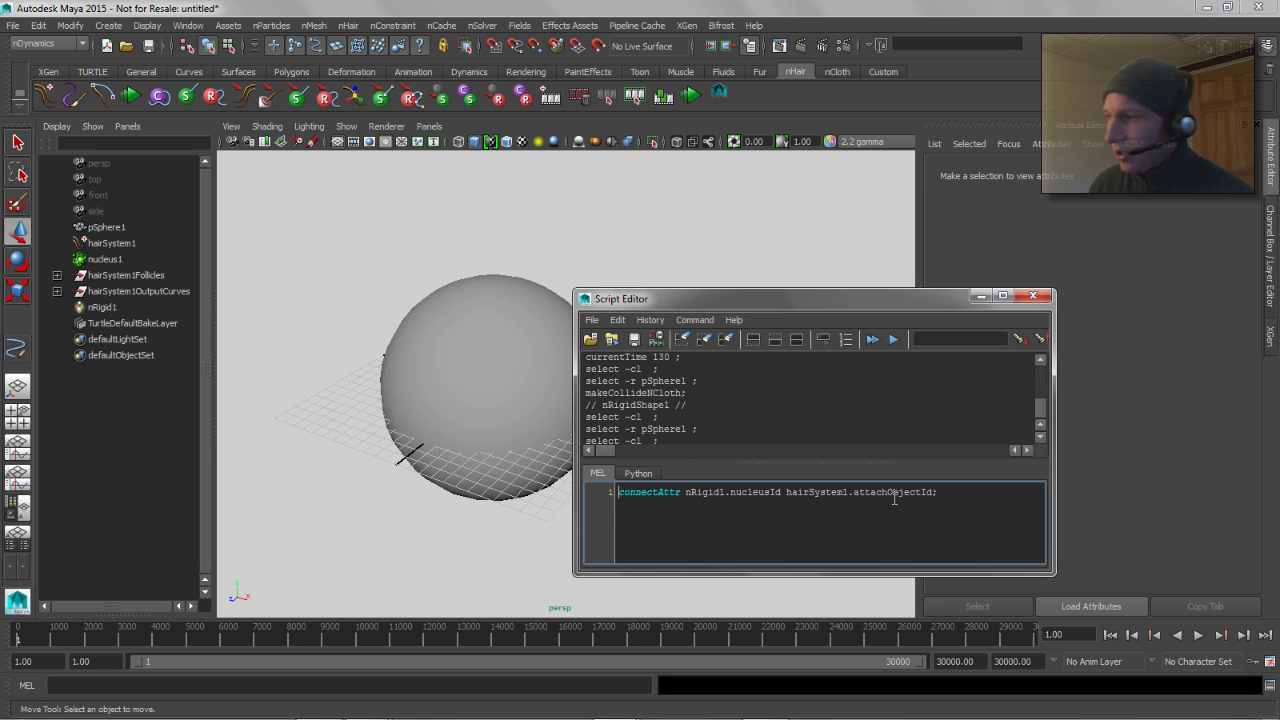
{"action": "triple_click", "coordinate": [830, 497]}
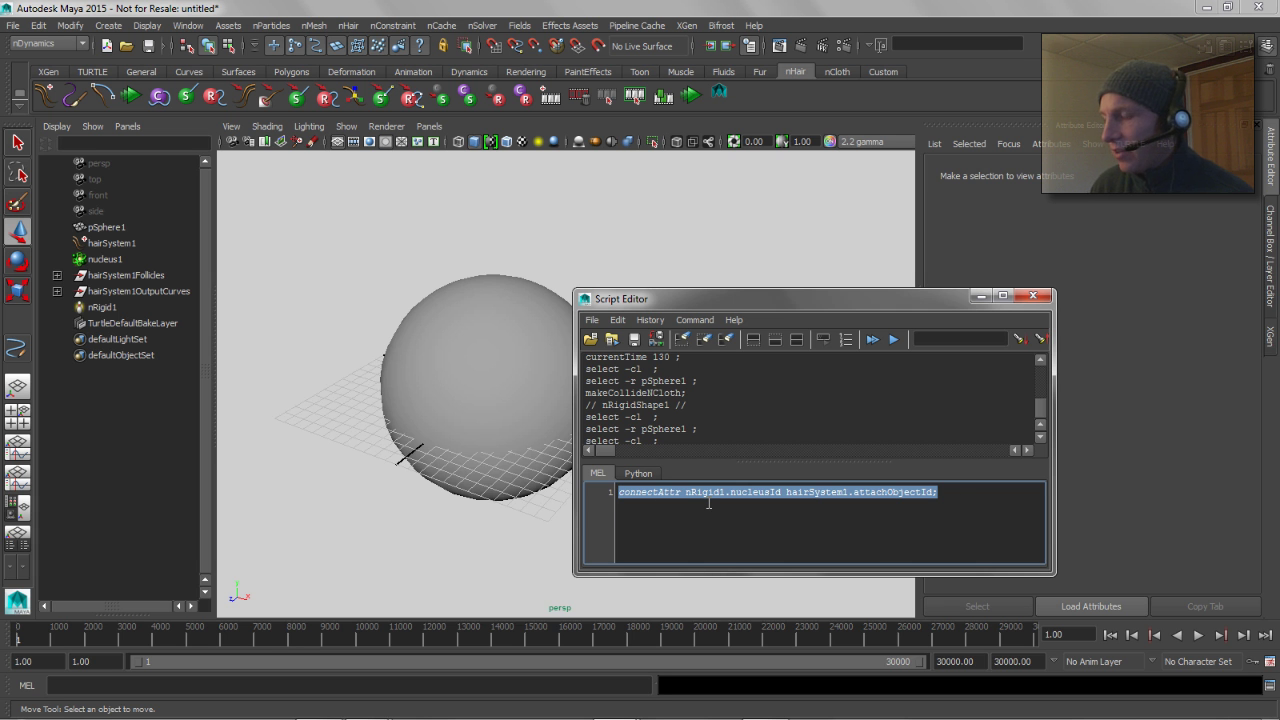
{"action": "left_click", "coordinate": [965, 496]}
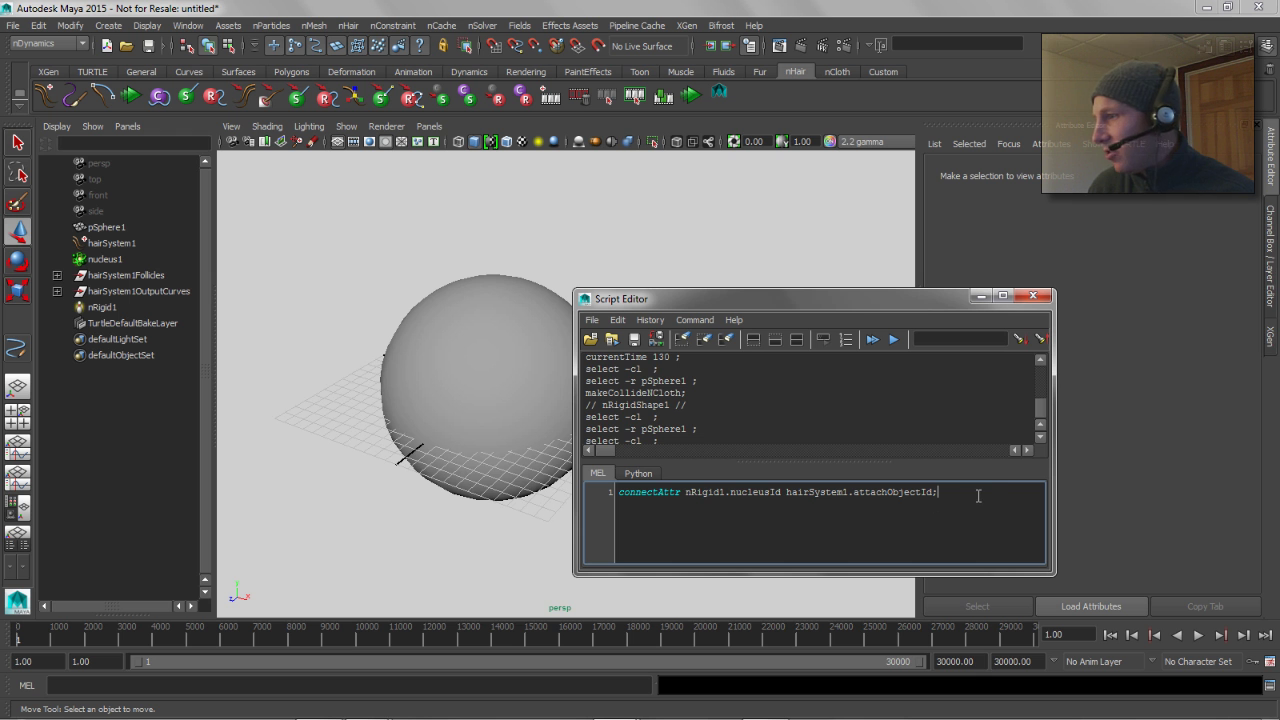
{"action": "key", "text": "ctrl+Return"}
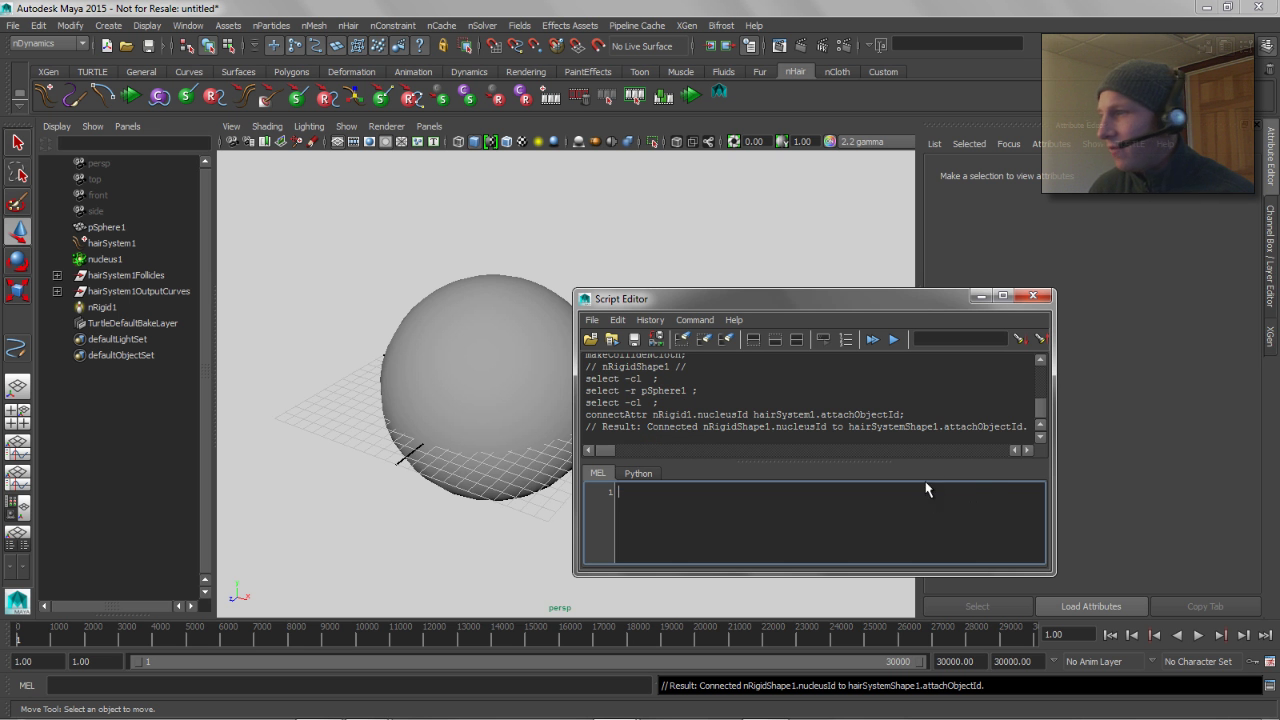
{"action": "left_click", "coordinate": [981, 296]}
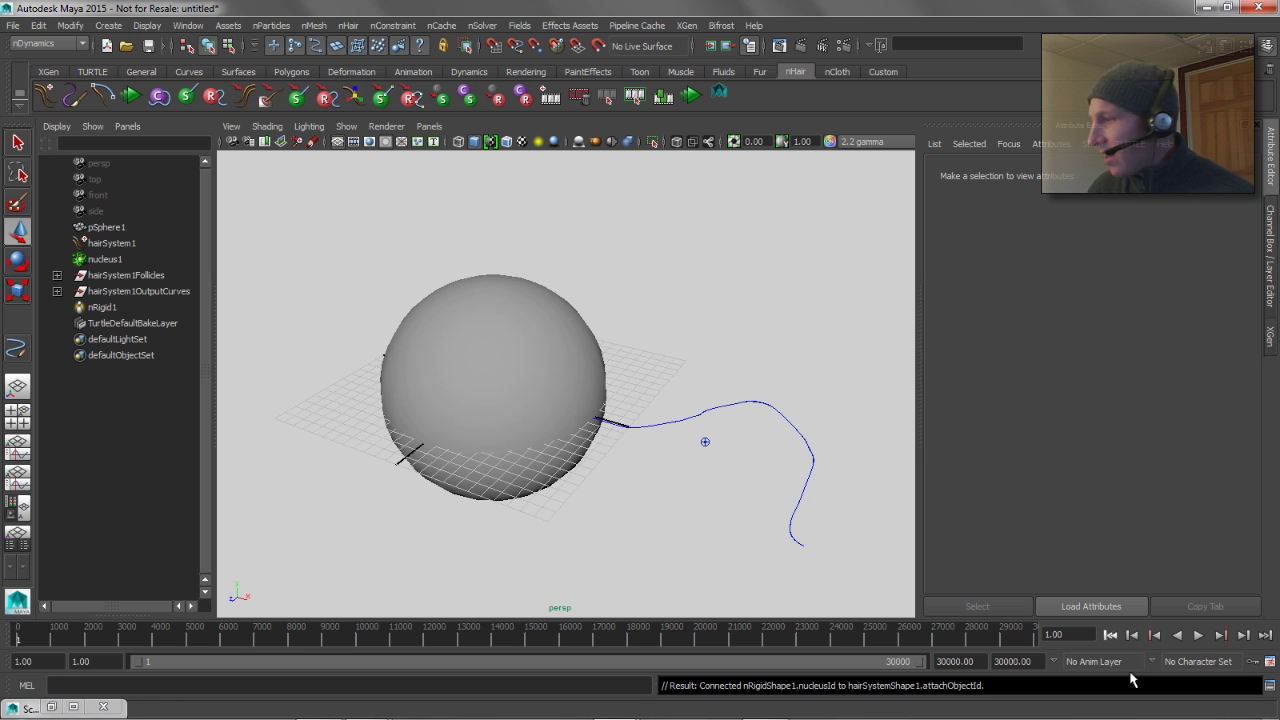
Step: Move the sphere back and away from the grid origin during interactive playback to test the curve's attachment
{"action": "left_click", "coordinate": [570, 376]}
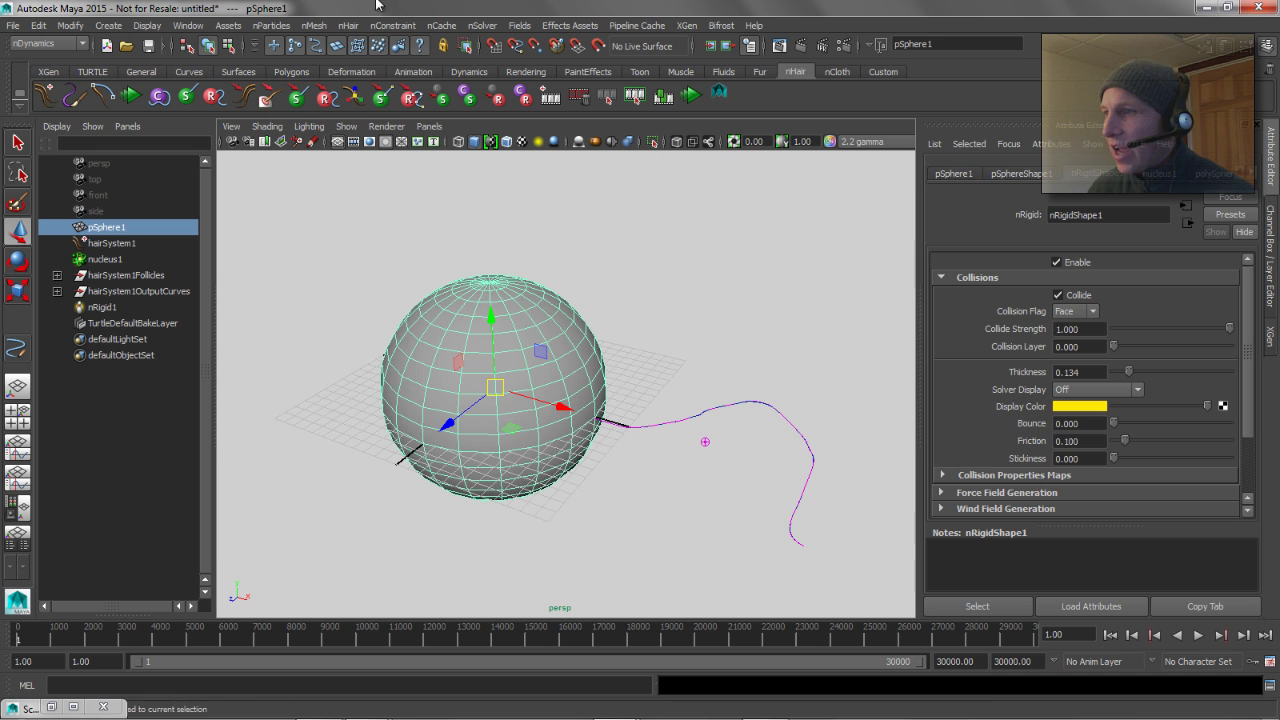
{"action": "left_click", "coordinate": [690, 97]}
{"action": "left_click_drag", "start_coordinate": [493, 384], "coordinate": [356, 330]}
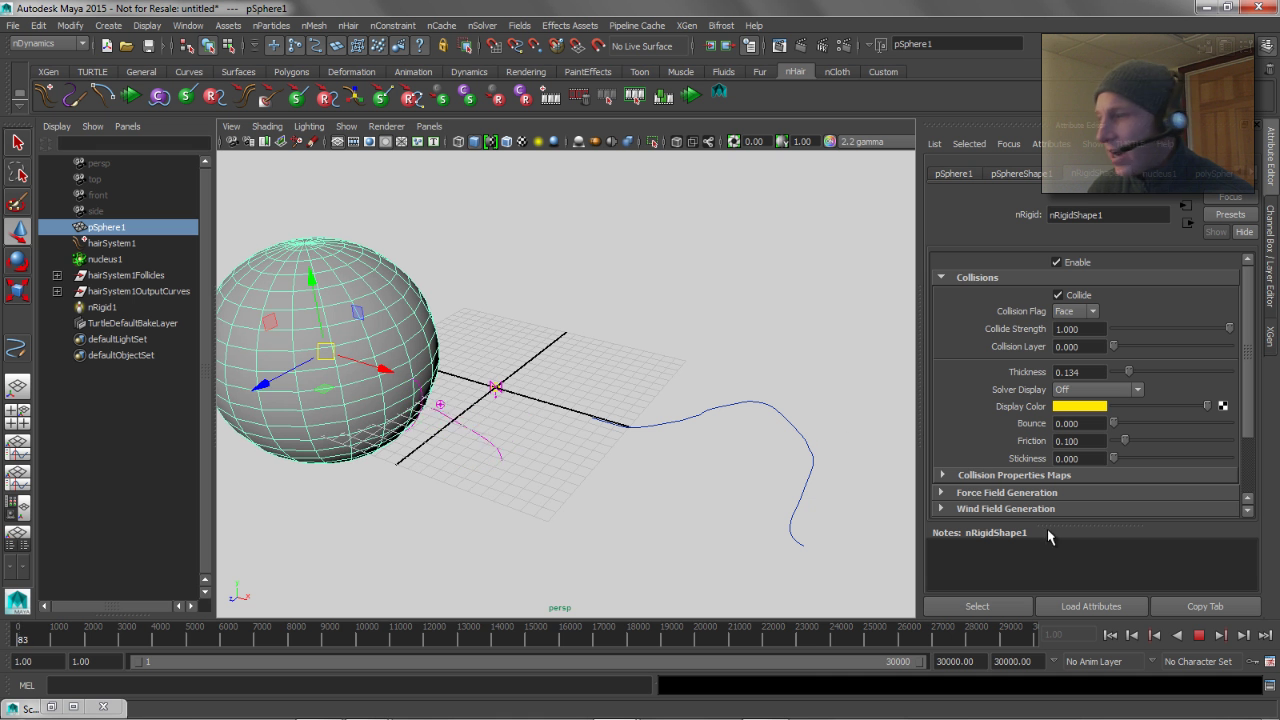
{"action": "left_click", "coordinate": [1202, 638]}
Step: Expand the hairSystem1Follicles group in the Outliner and move the group slightly up off the grid origin
{"action": "scroll", "coordinate": [714, 411], "scroll_direction": "up", "scroll_amount": 5}
{"action": "left_click_drag", "start_coordinate": [620, 389], "coordinate": [580, 389], "text": "alt"}
{"action": "middle_click_drag", "start_coordinate": [580, 390], "coordinate": [900, 384], "text": "alt"}
{"action": "right_click_drag", "start_coordinate": [371, 386], "coordinate": [706, 304], "text": "alt"}
{"action": "left_click", "coordinate": [757, 261]}
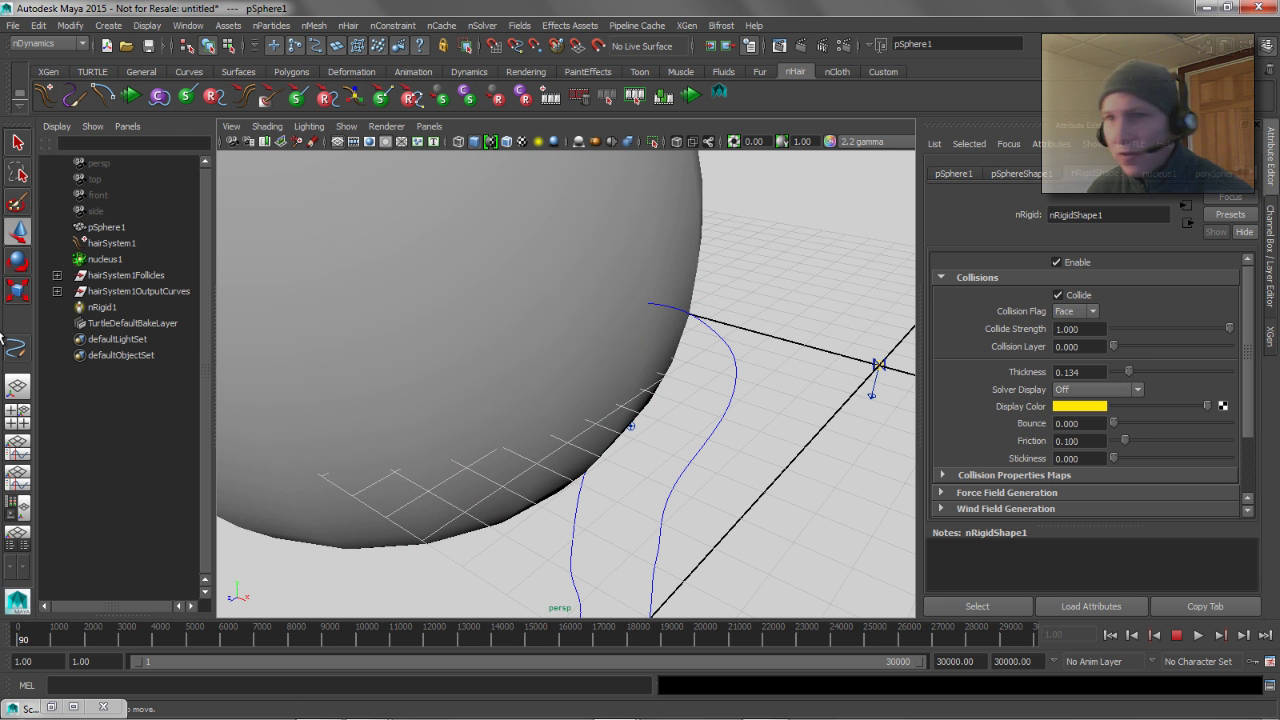
{"action": "left_click", "coordinate": [141, 278]}
{"action": "left_click", "coordinate": [57, 275]}
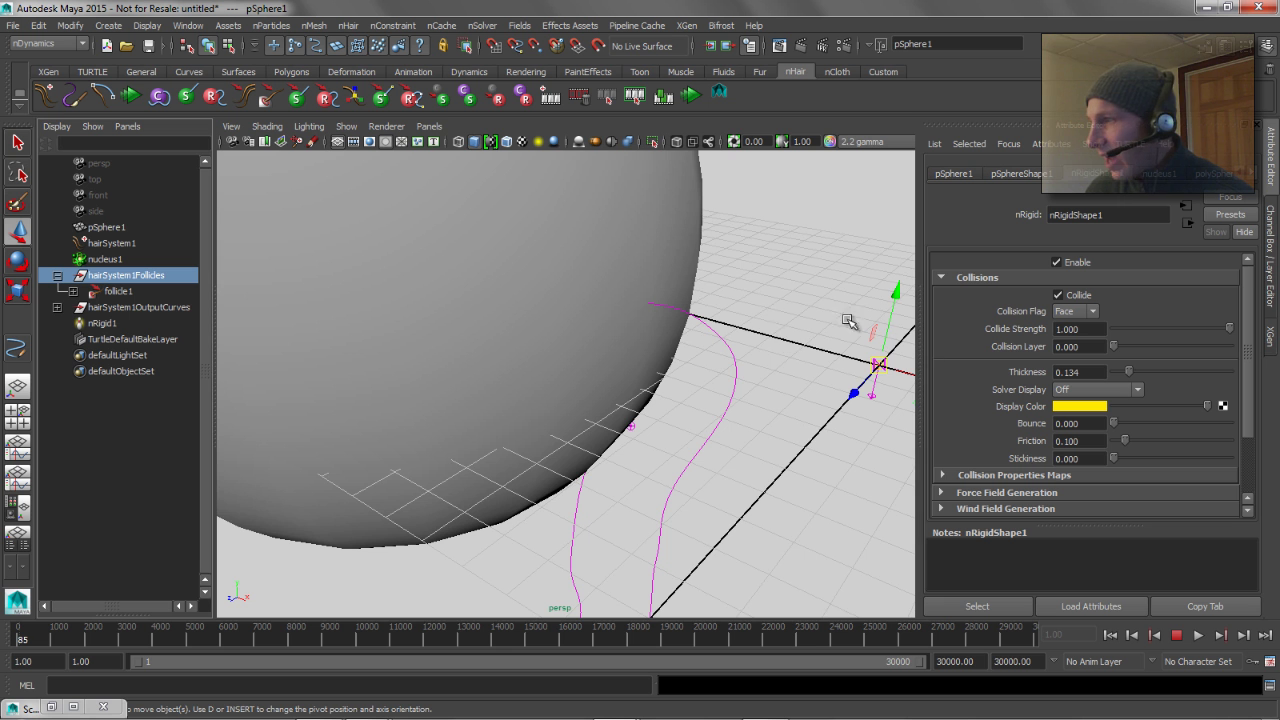
{"action": "left_click_drag", "start_coordinate": [669, 309], "coordinate": [755, 340], "text": "alt"}
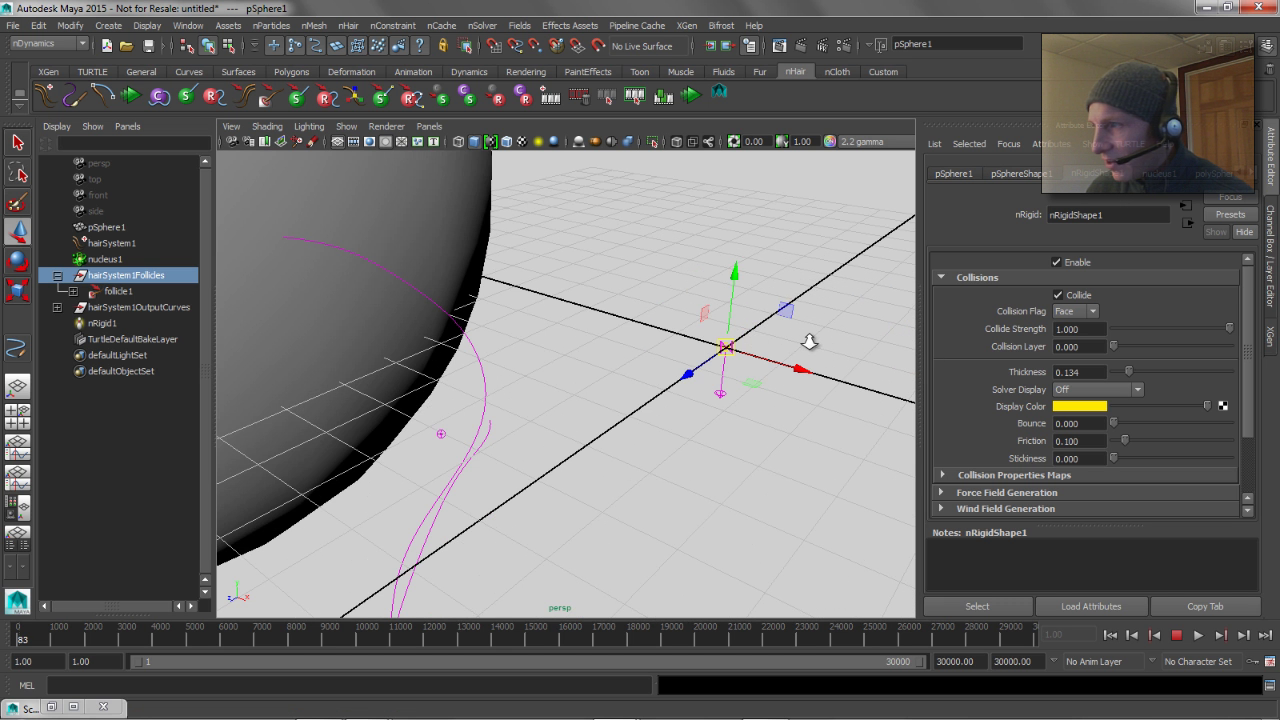
{"action": "scroll", "coordinate": [808, 341], "scroll_direction": "up", "scroll_amount": 2}
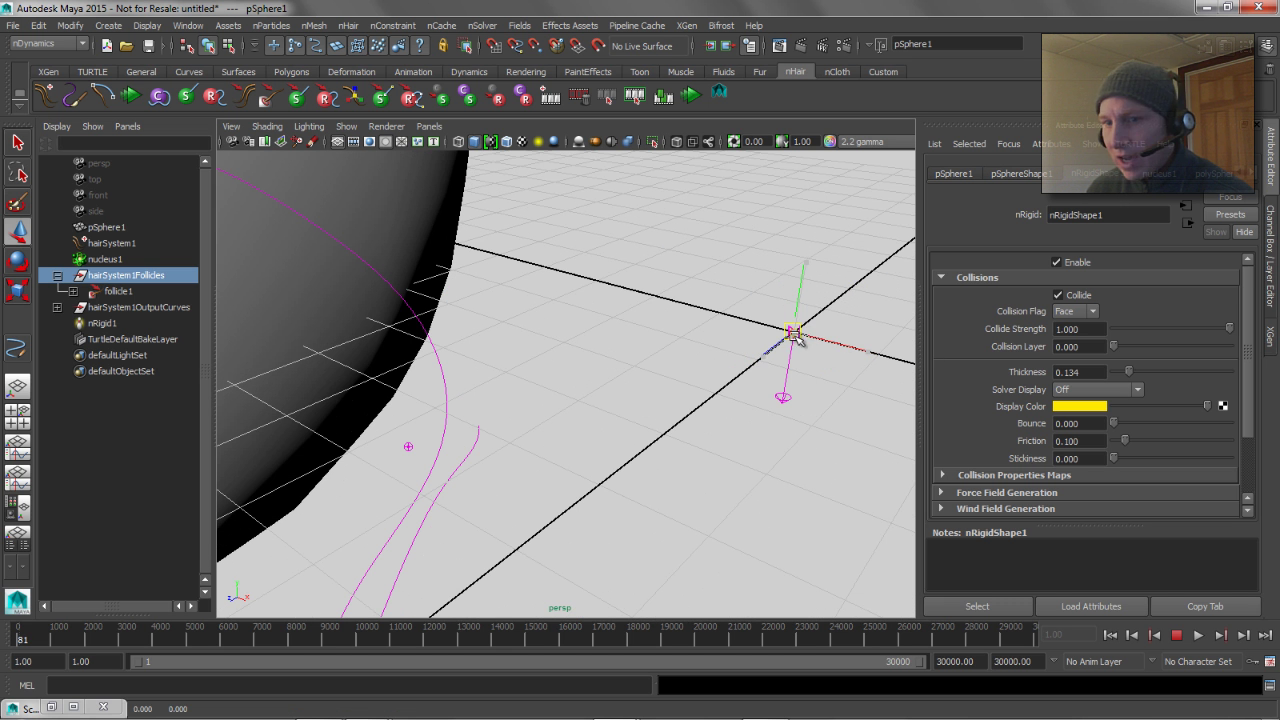
{"action": "left_click_drag", "start_coordinate": [791, 337], "coordinate": [786, 304]}
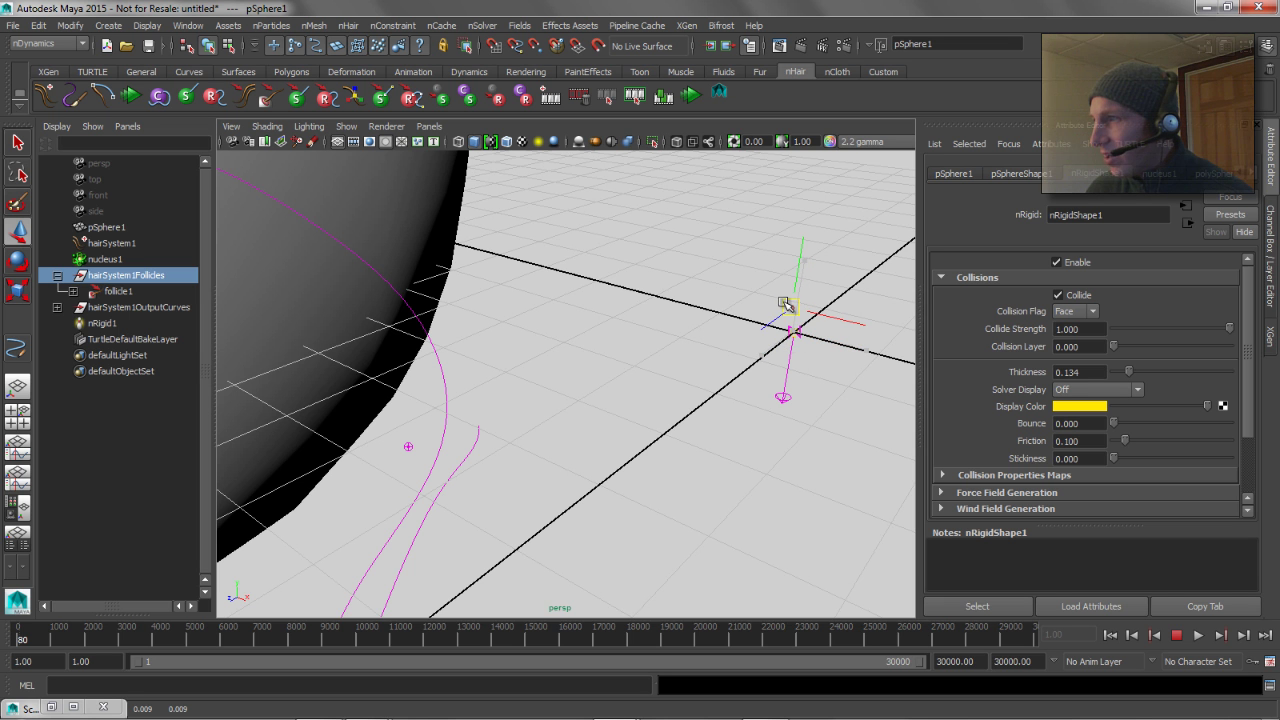
{"action": "left_click", "coordinate": [809, 220]}
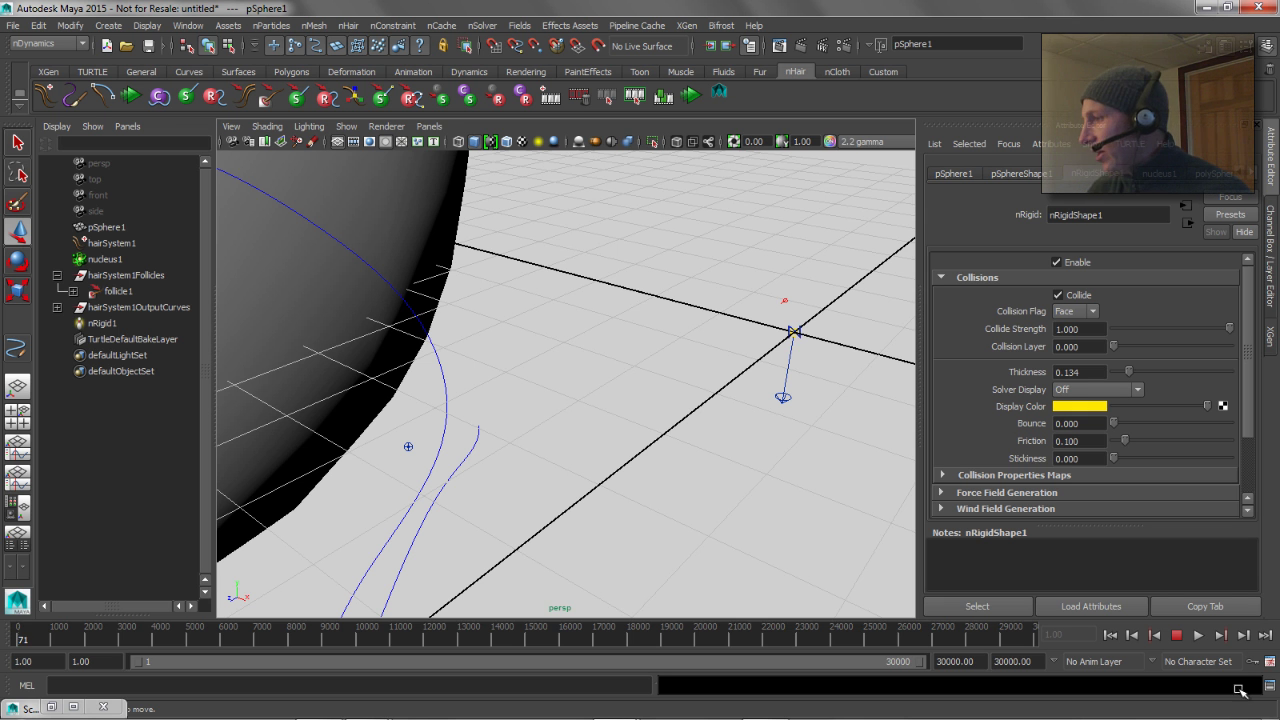
Step: Stop playback and examine the whole sphere with its attached curve from another angle
{"action": "left_click", "coordinate": [1177, 635]}
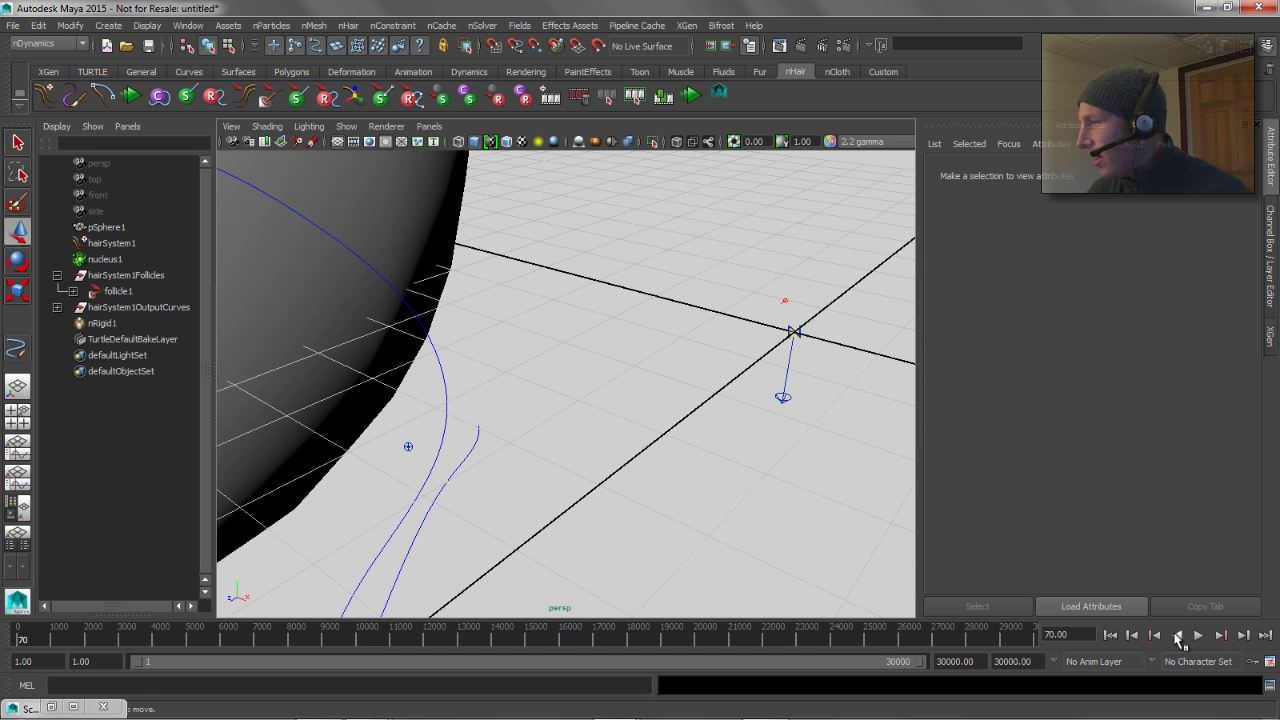
{"action": "scroll", "coordinate": [551, 400], "scroll_direction": "down", "scroll_amount": 5}
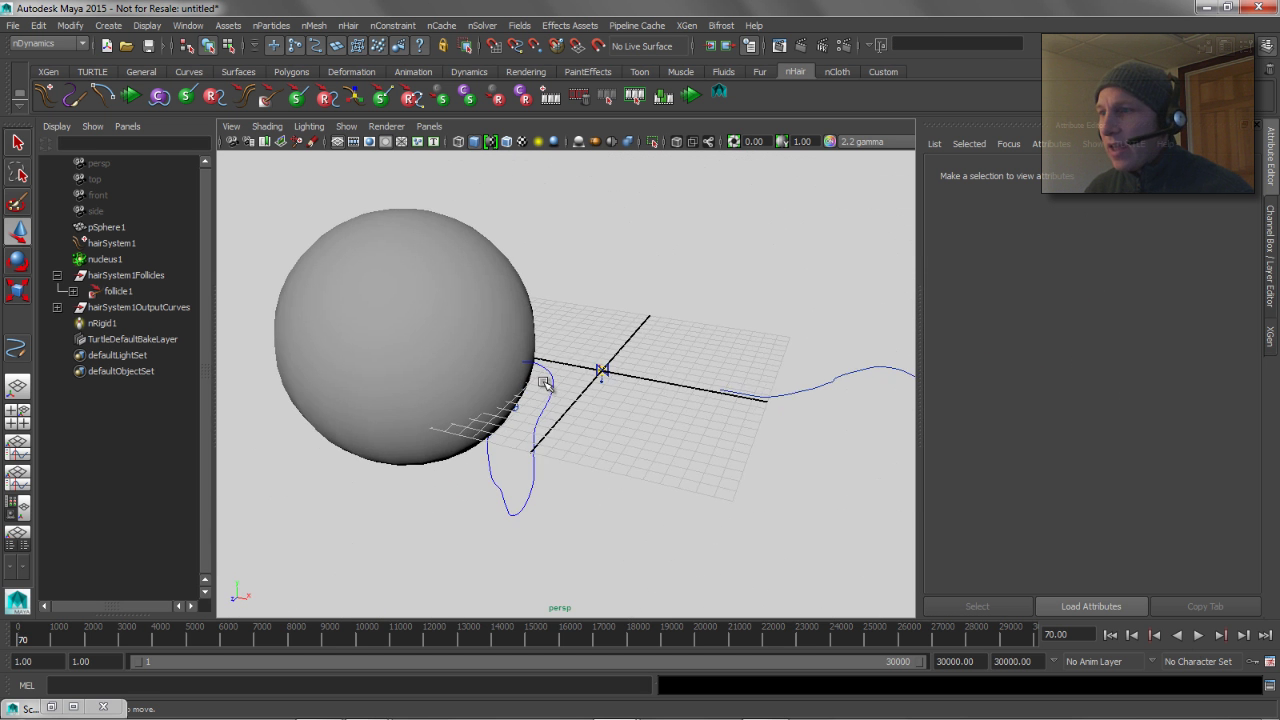
{"action": "left_click_drag", "start_coordinate": [544, 383], "coordinate": [652, 374], "text": "alt"}
{"action": "mouse_move", "coordinate": [630, 367]}
{"action": "middle_mouse_down", "text": "alt"}
{"action": "mouse_move", "coordinate": [606, 380]}
{"action": "mouse_move", "coordinate": [643, 382]}
{"action": "middle_mouse_up", "text": "alt"}
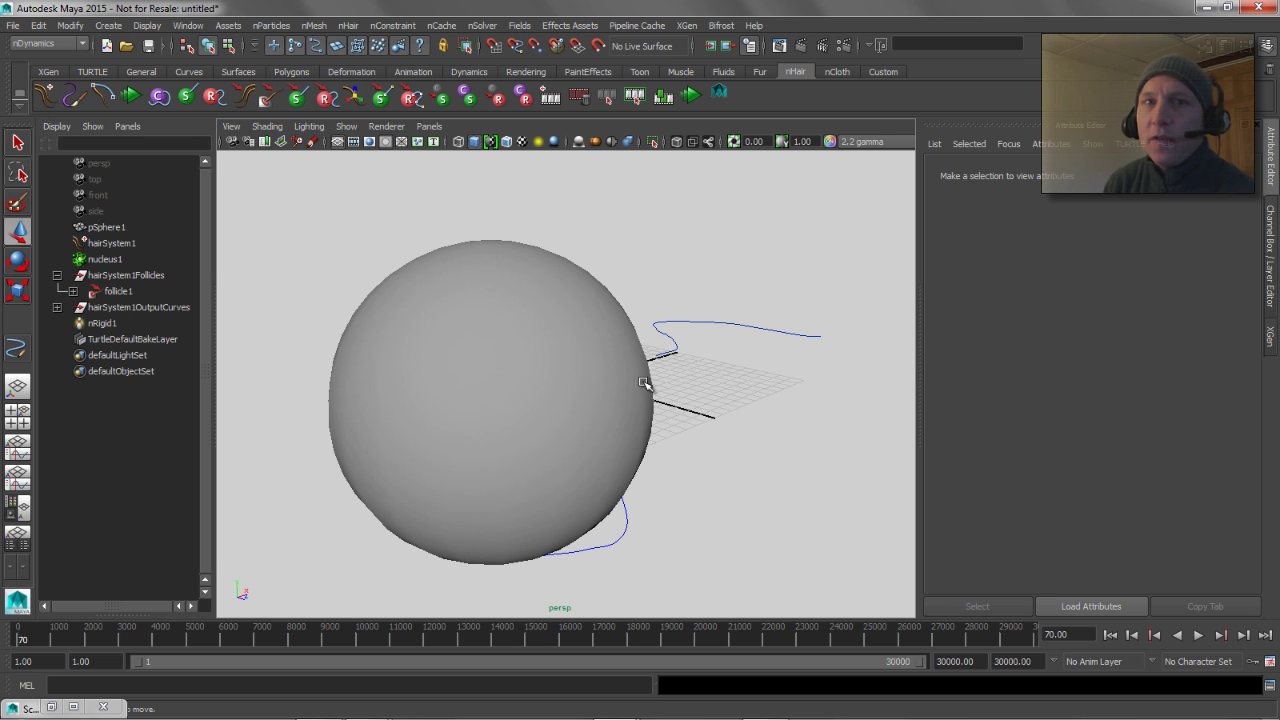